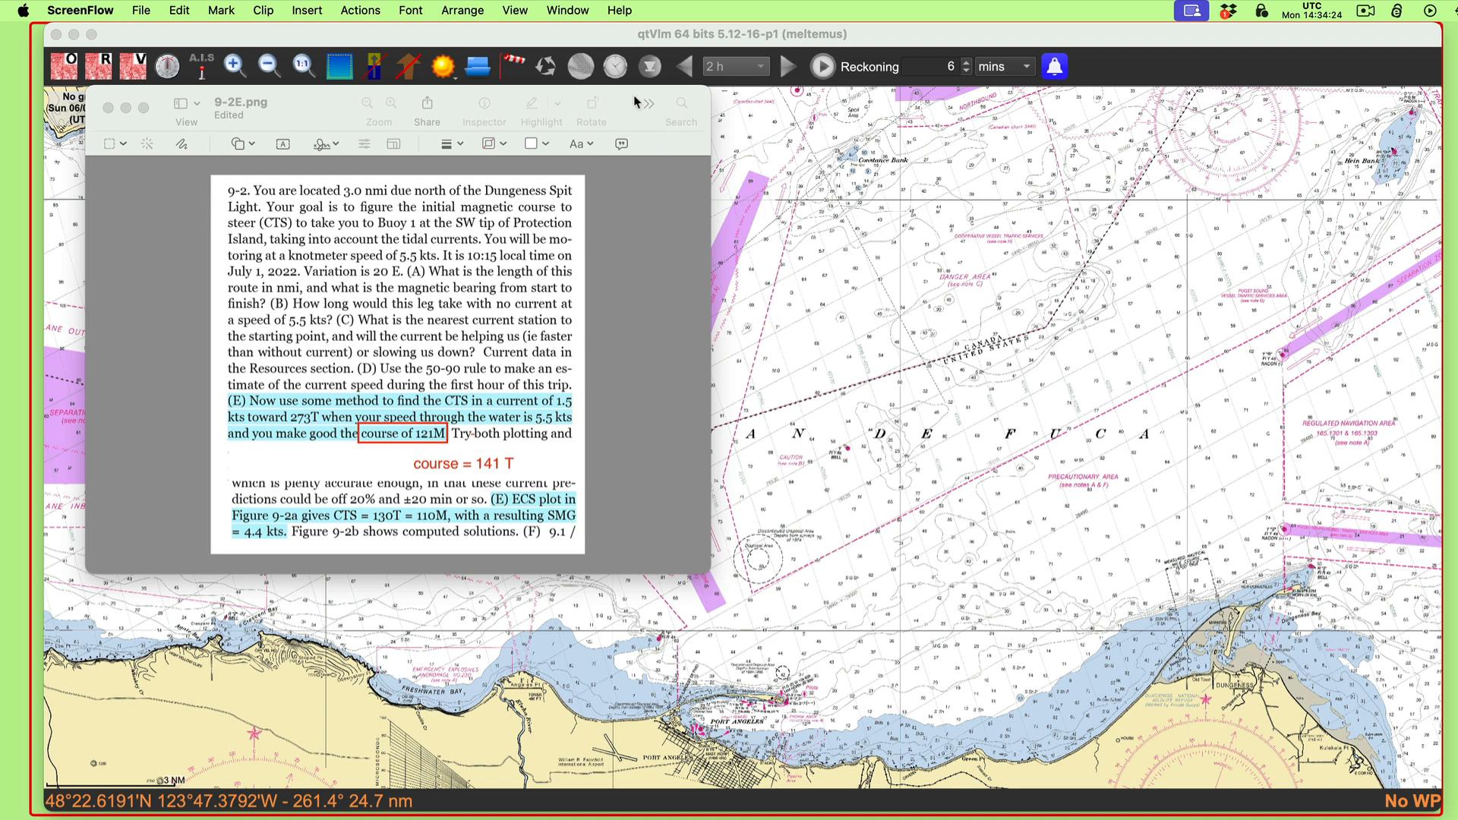
Step: Review part E of exercise 9-2 in the problem image and the five-step course-to-steer method in CTS instructions.rtf
left_click_drag(494, 103, 477, 114)
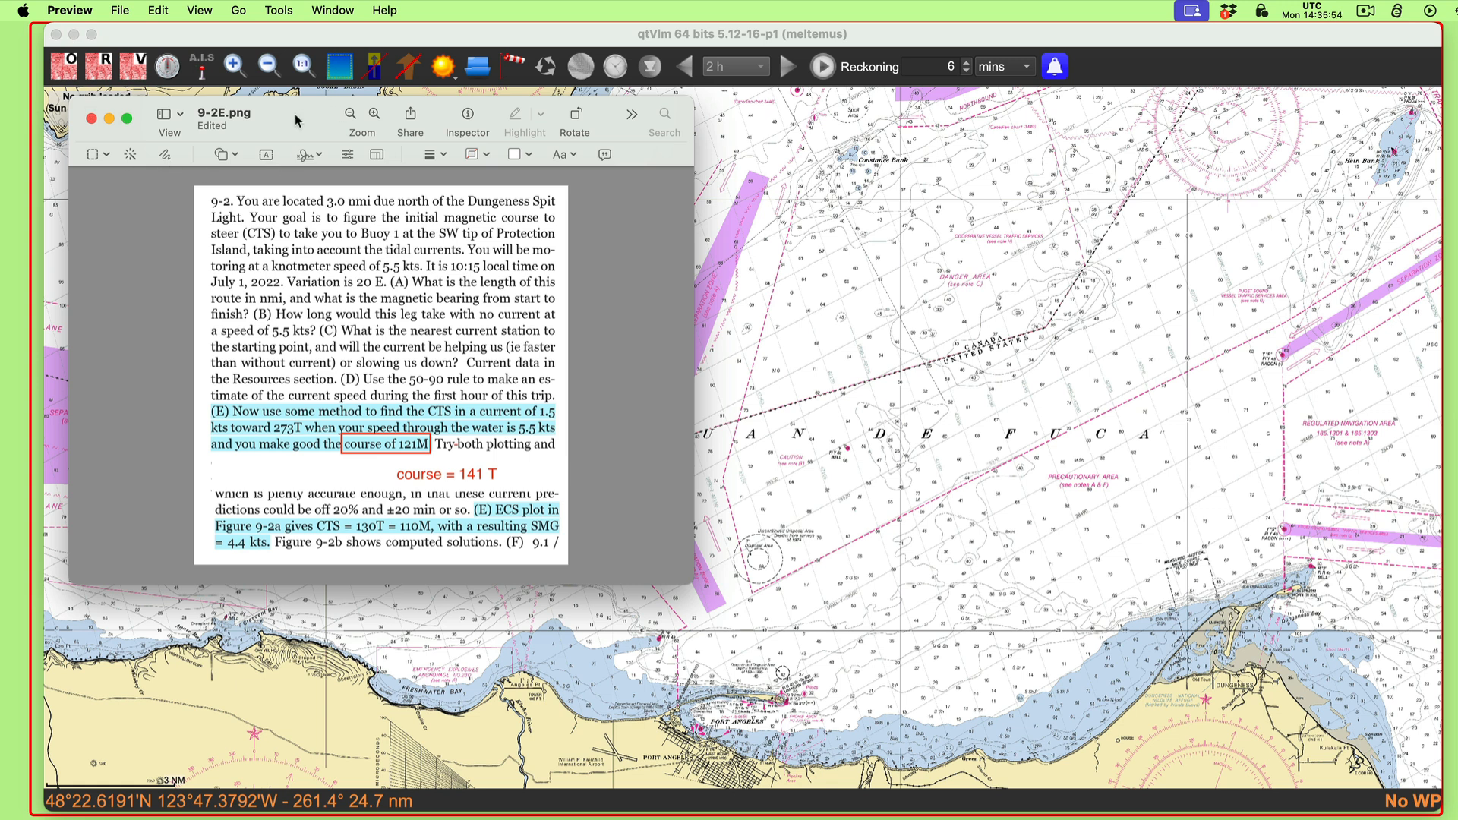
left_click_drag(298, 120, 325, 128)
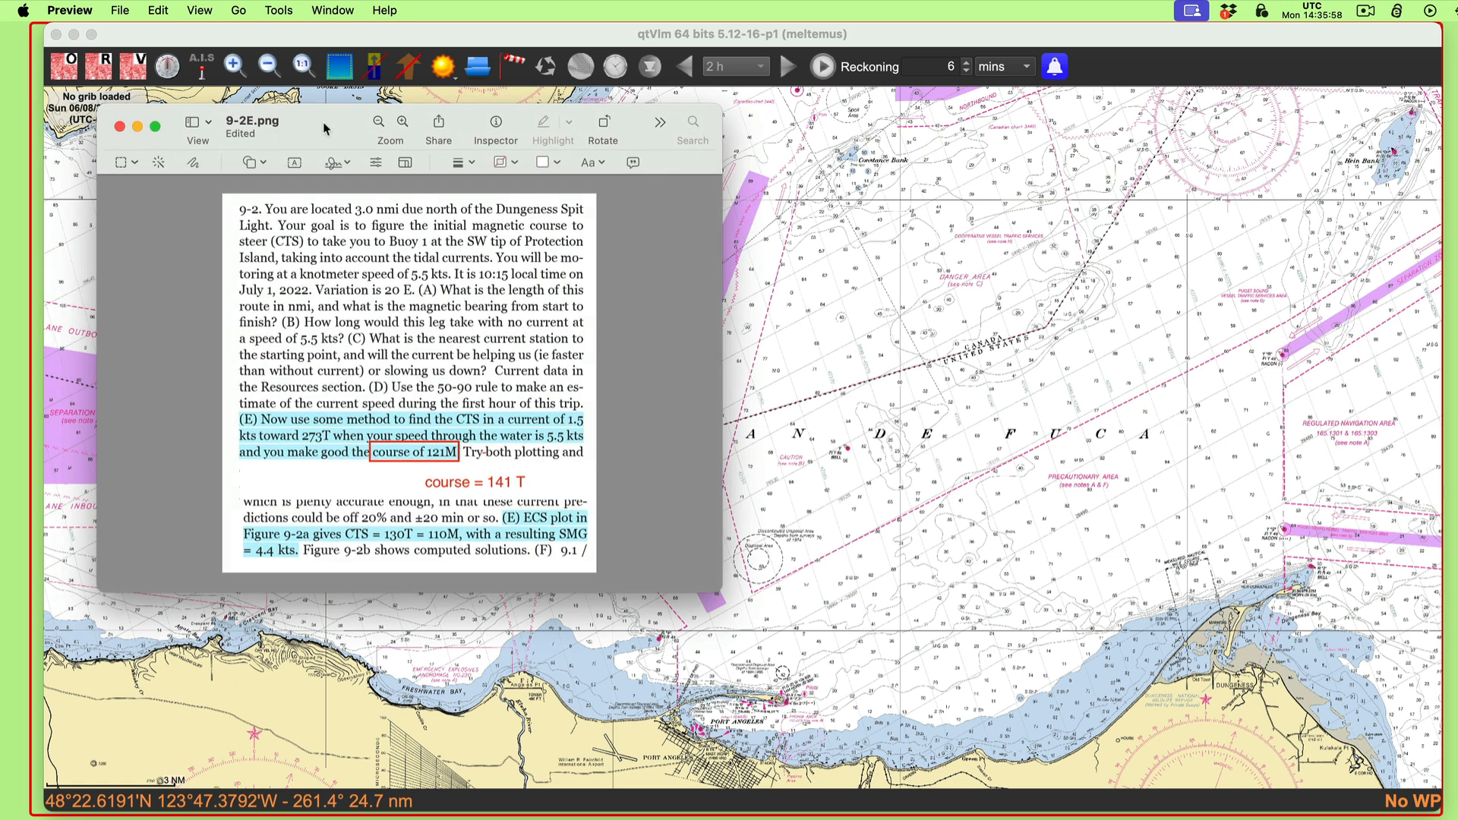
left_click_drag(294, 133, 269, 129)
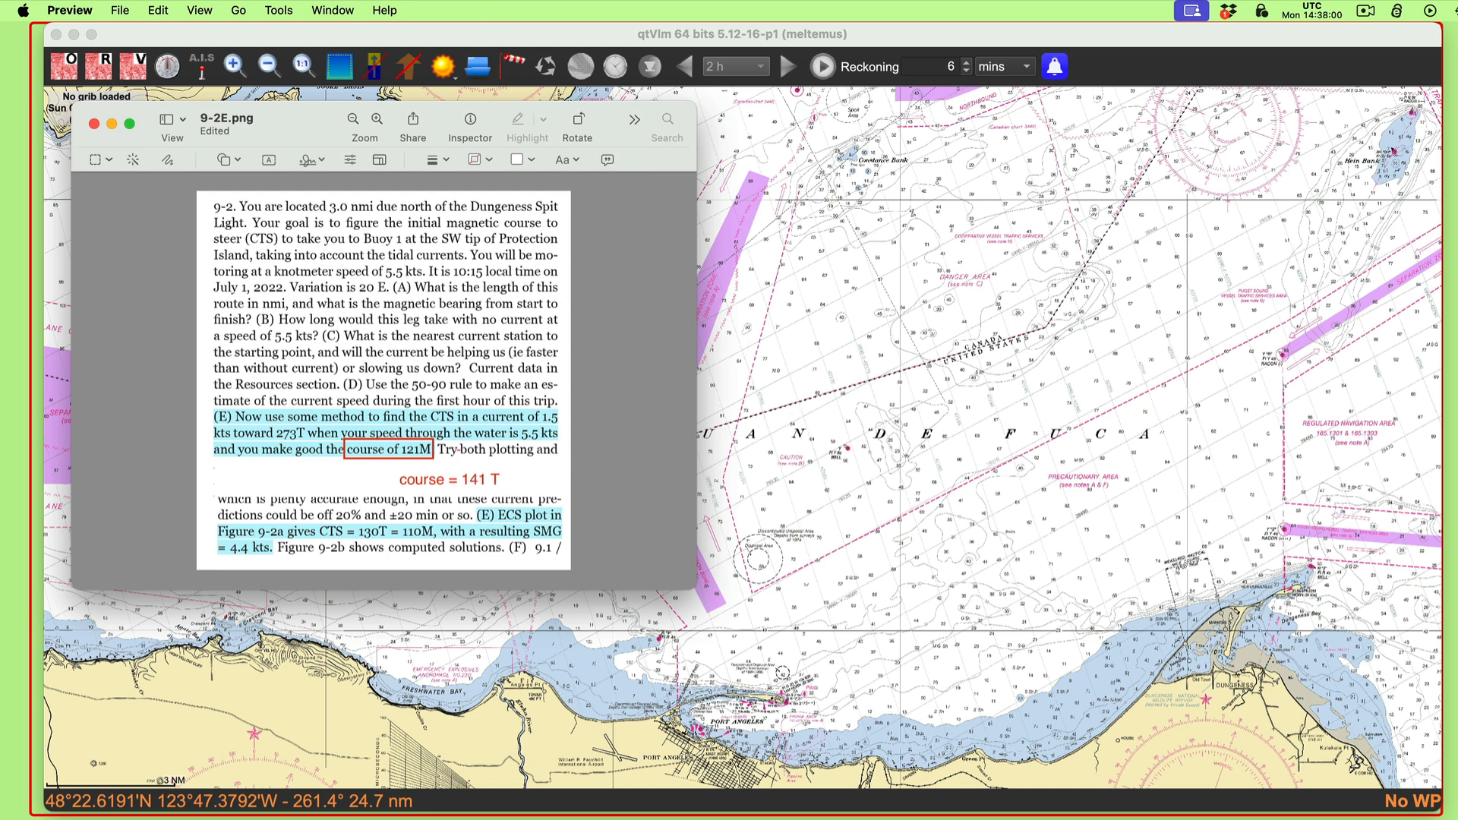
key("super+Tab")
left_click_drag(1196, 155, 581, 153)
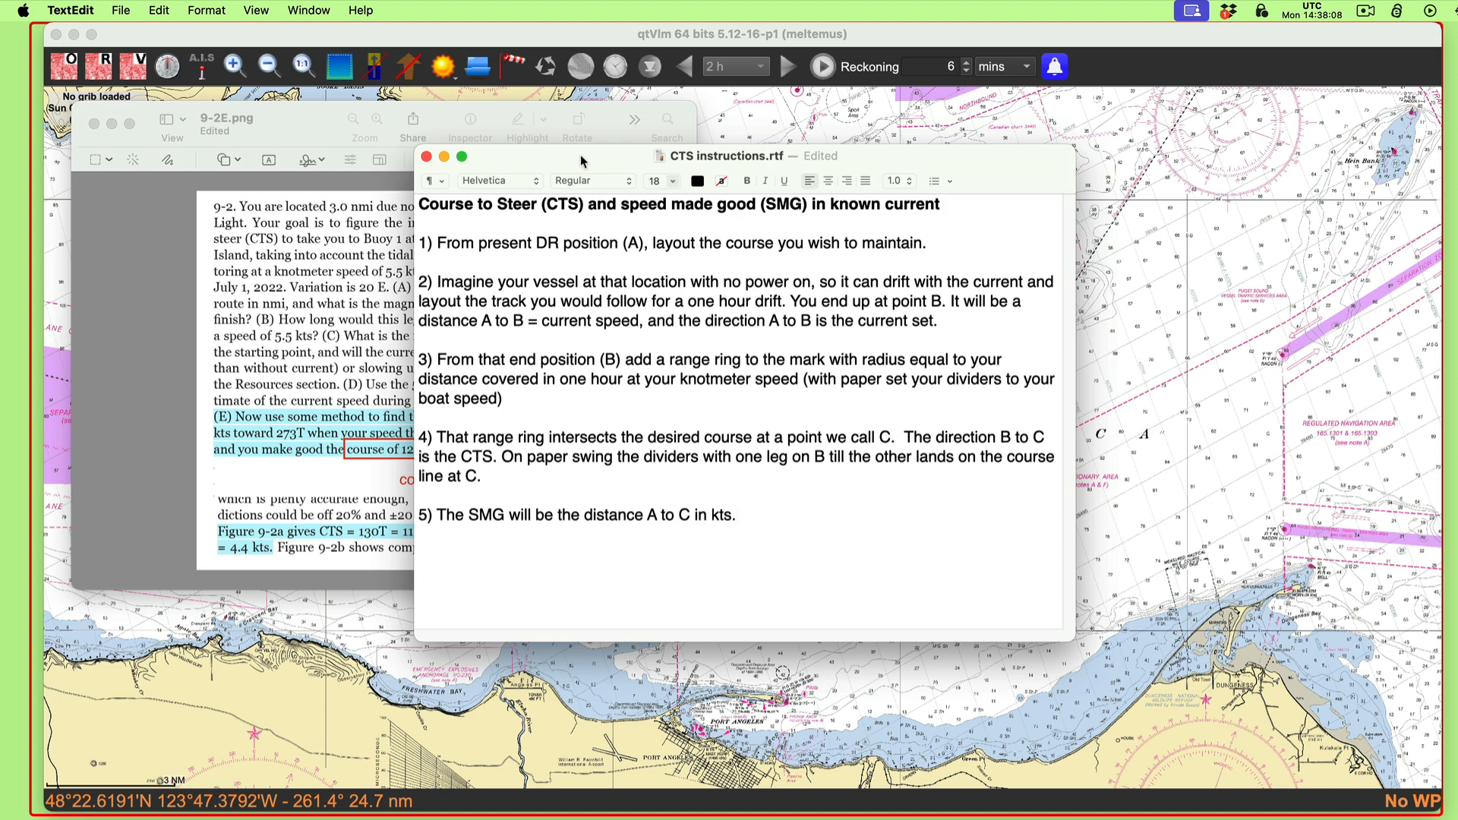
key("super+m")
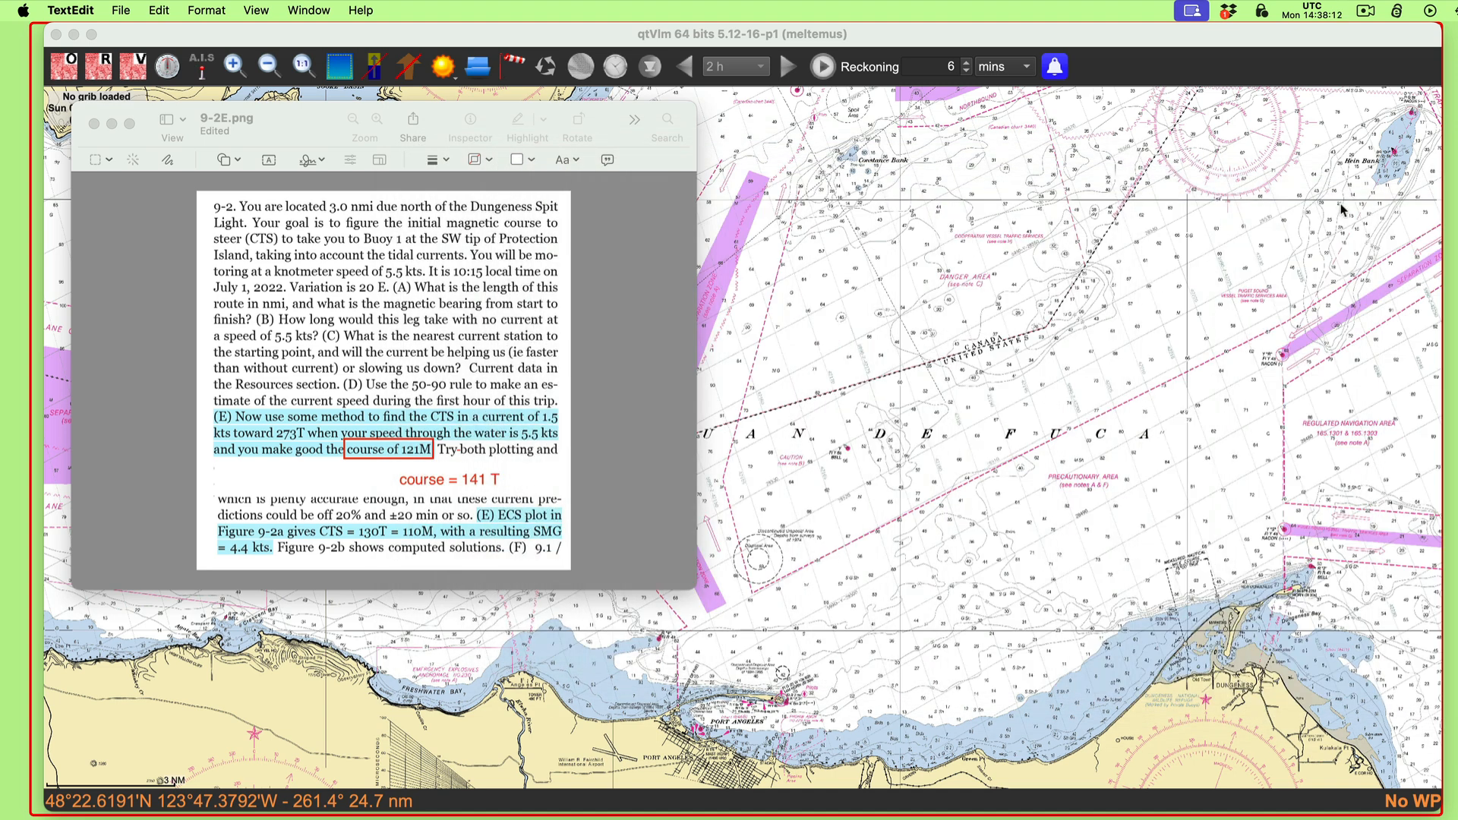
Step: Switch to qtVlm and create a pathway named "eee" that starts from the 1st mark, then start appending its POIs
left_click(768, 227)
left_click_drag(799, 498, 919, 468)
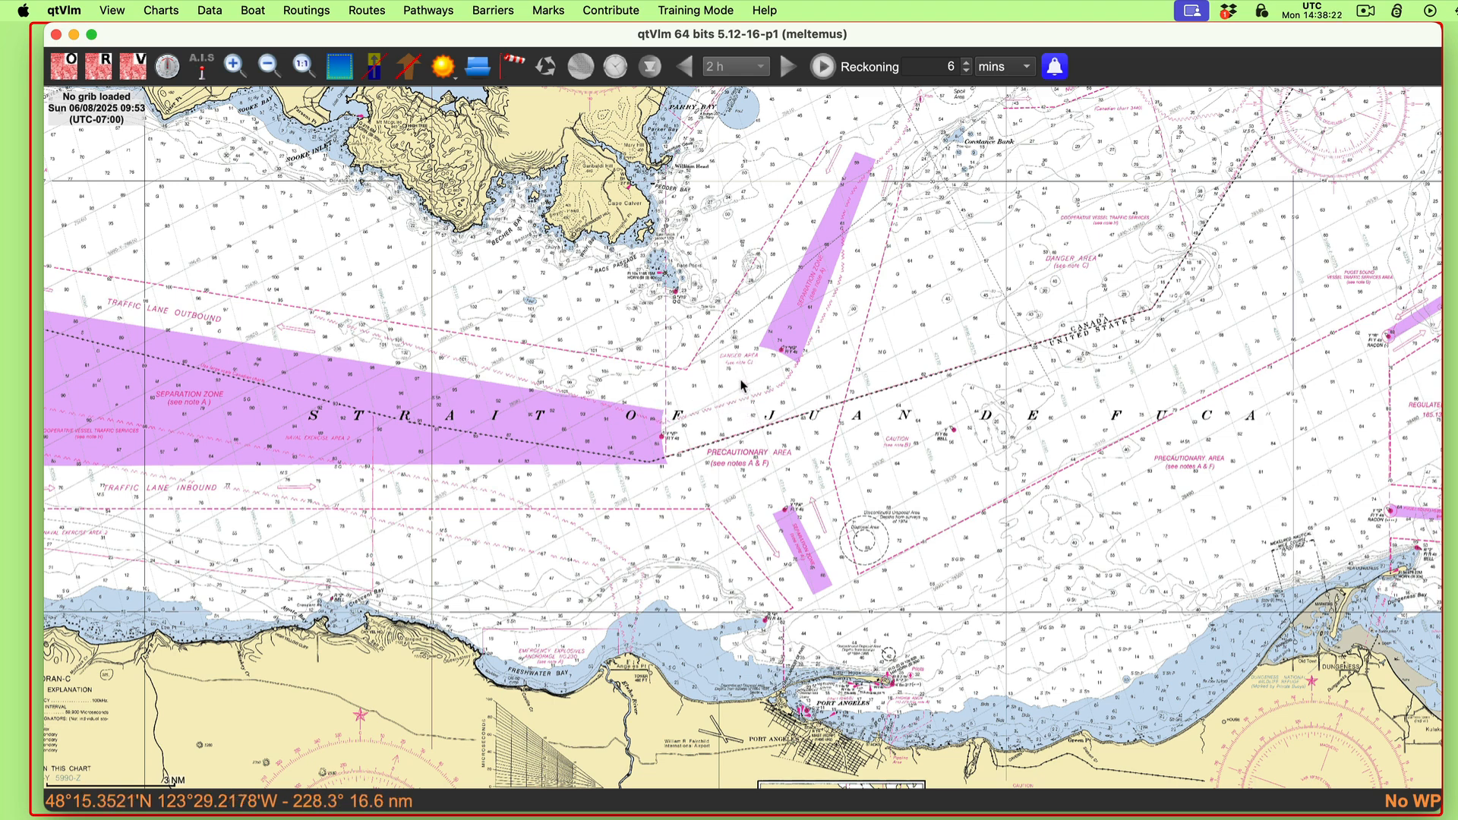
left_click_drag(674, 339, 704, 318)
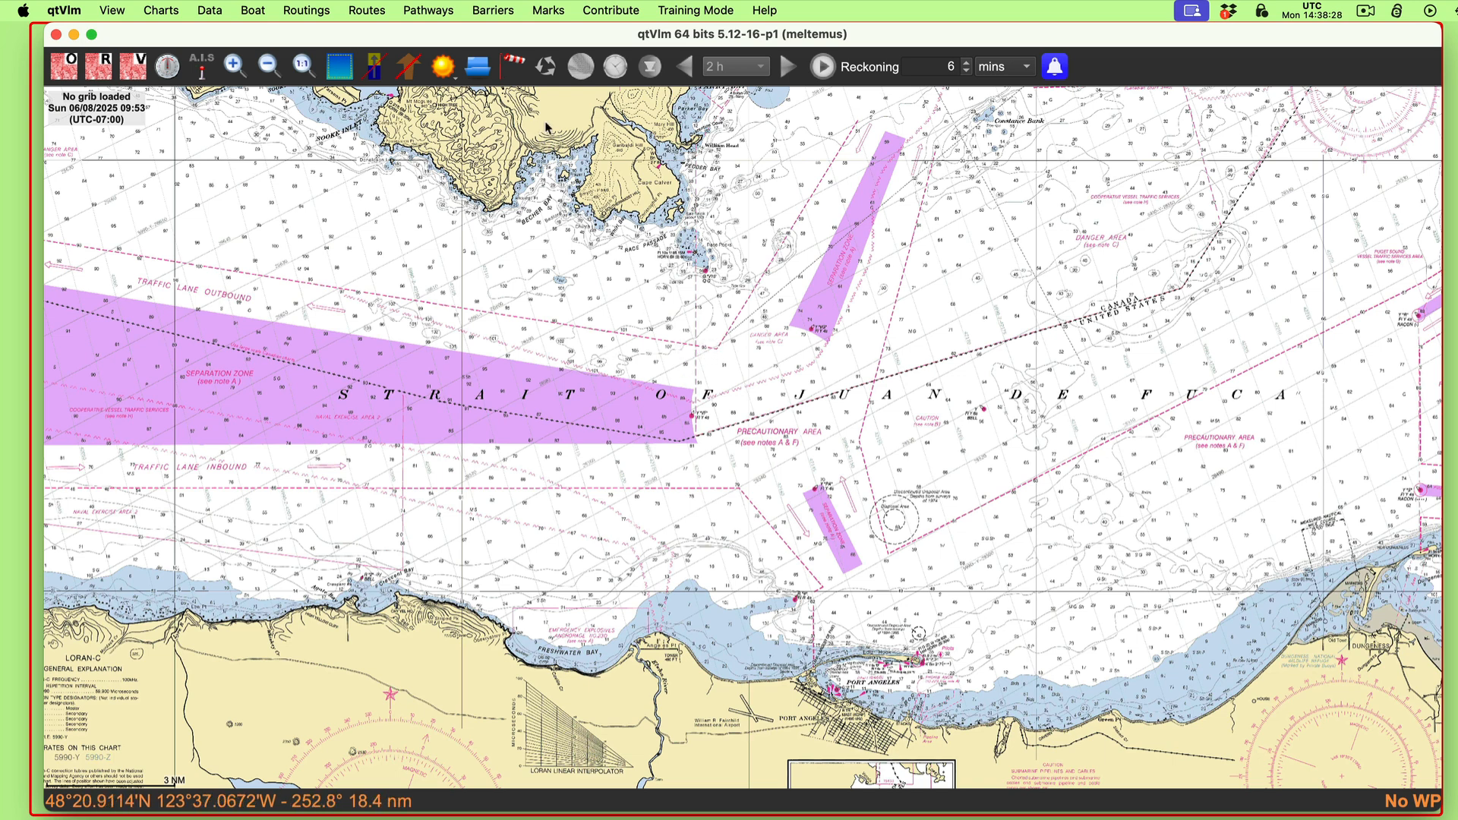
left_click(429, 10)
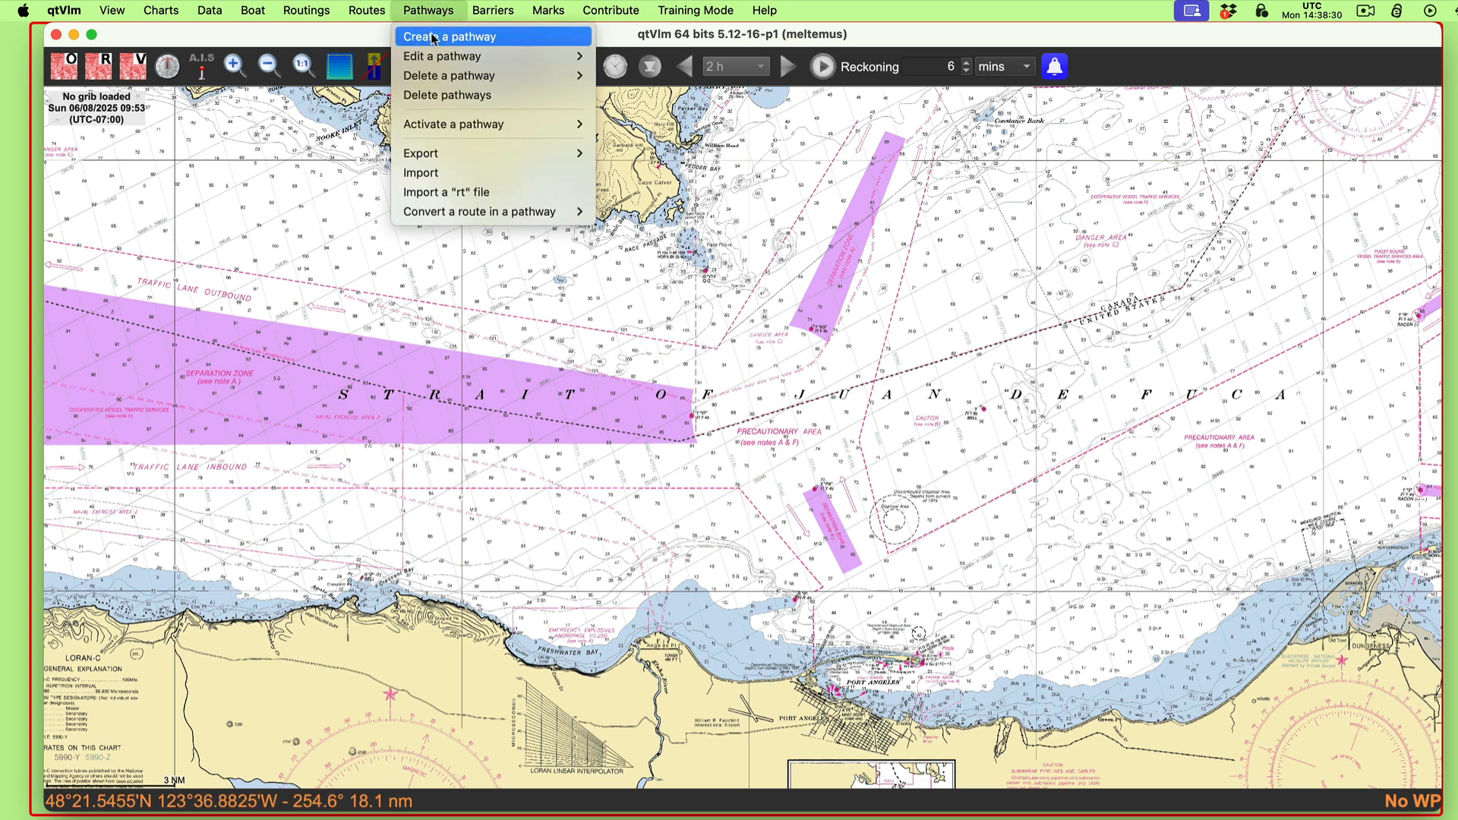
left_click(430, 36)
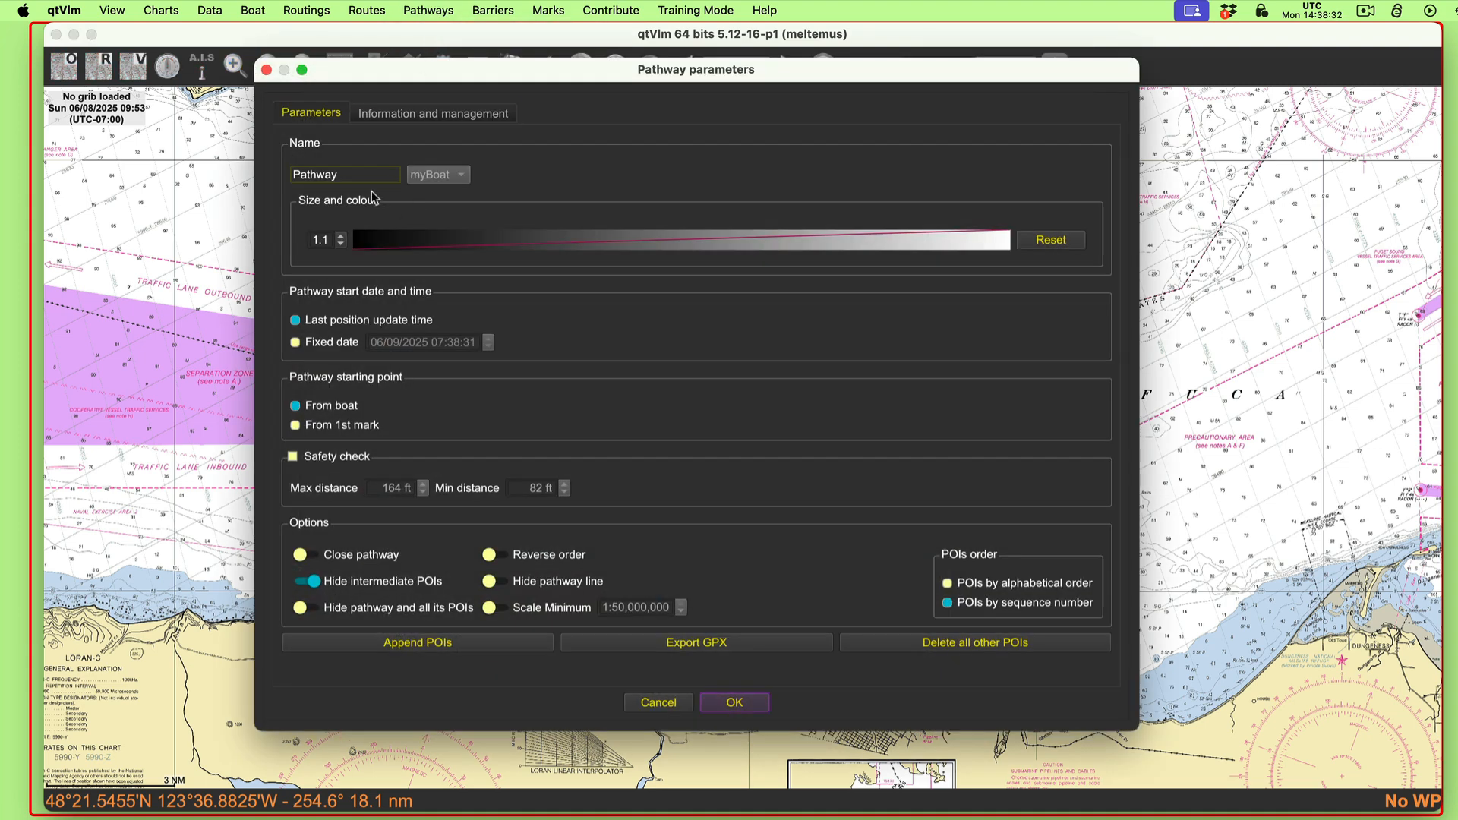
left_click_drag(360, 171, 245, 162)
type("eee")
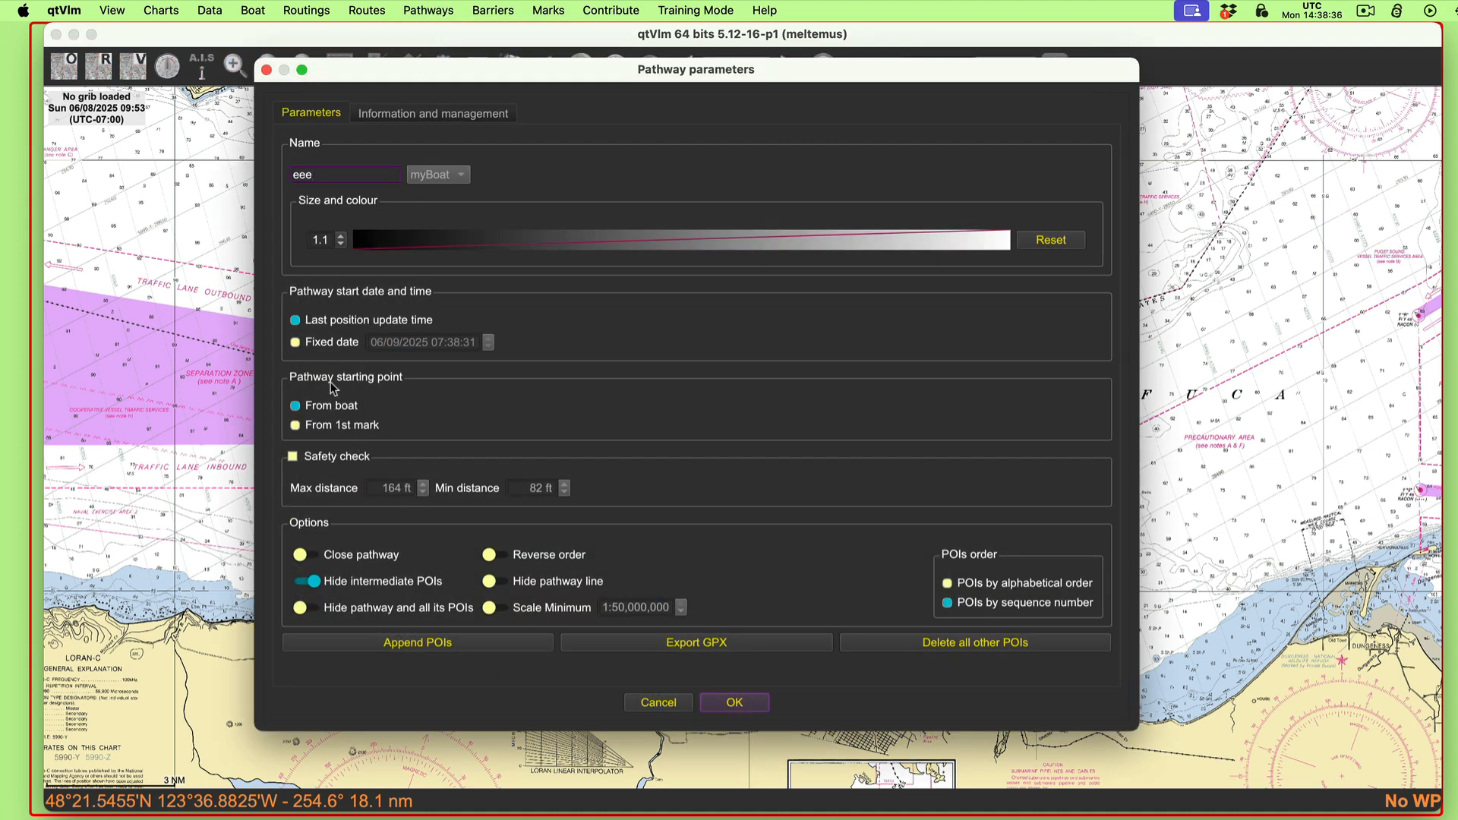
left_click(327, 426)
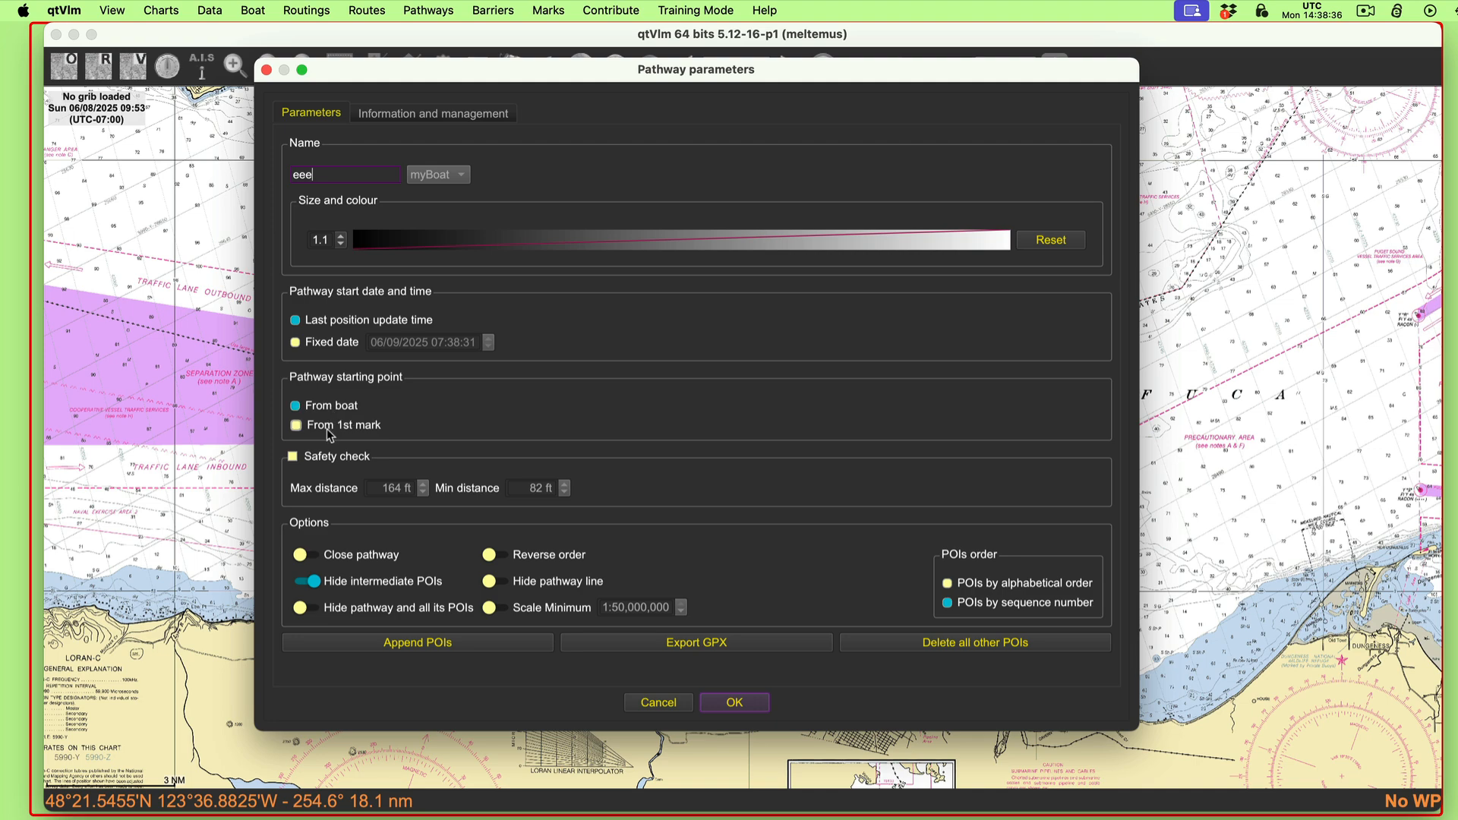
left_click(438, 644)
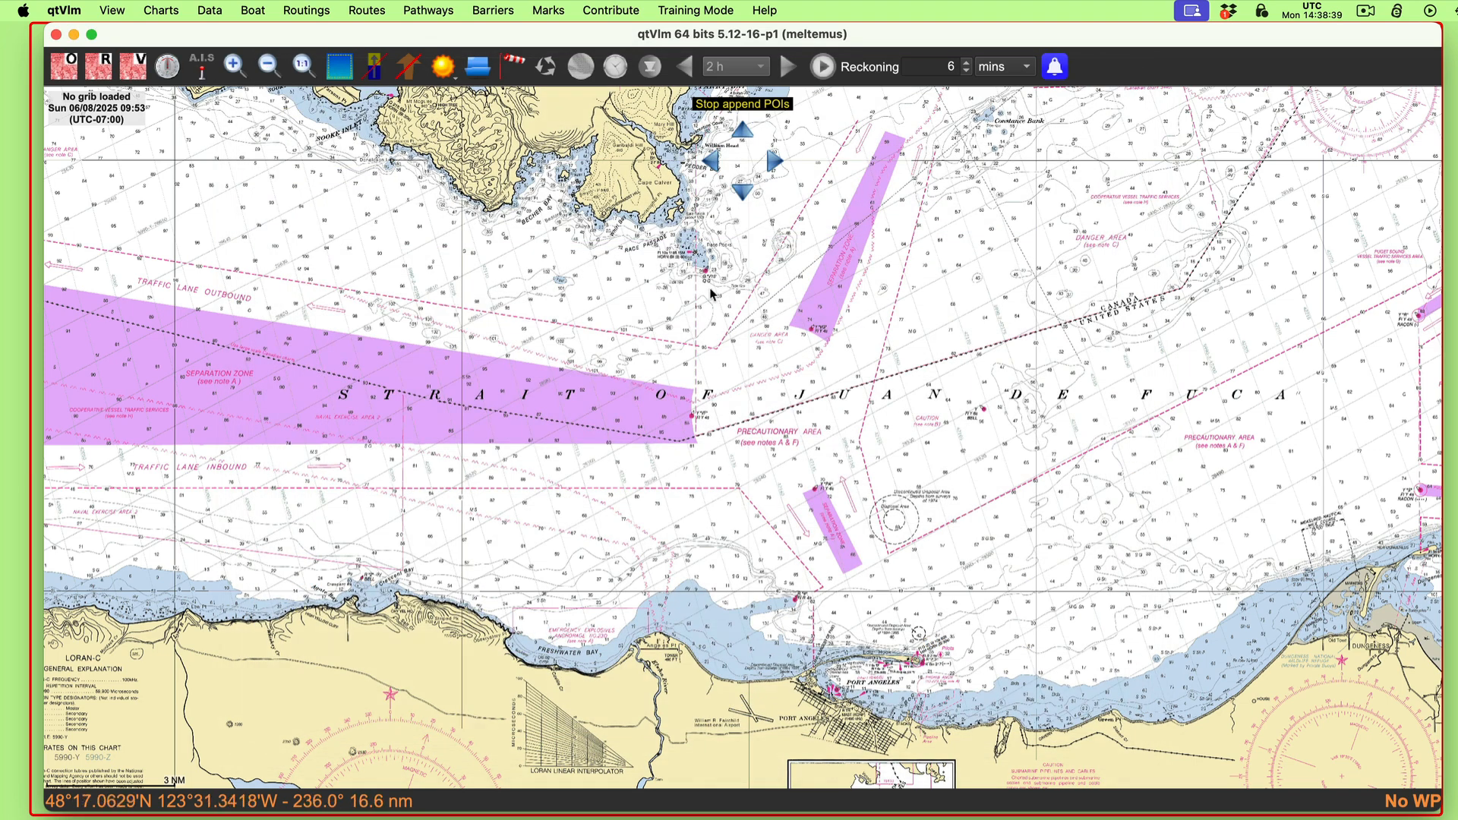
Step: Place the pathway's start just north of the separation zone's eastern end and its end offshore northeast of Port Angeles
left_click(651, 345)
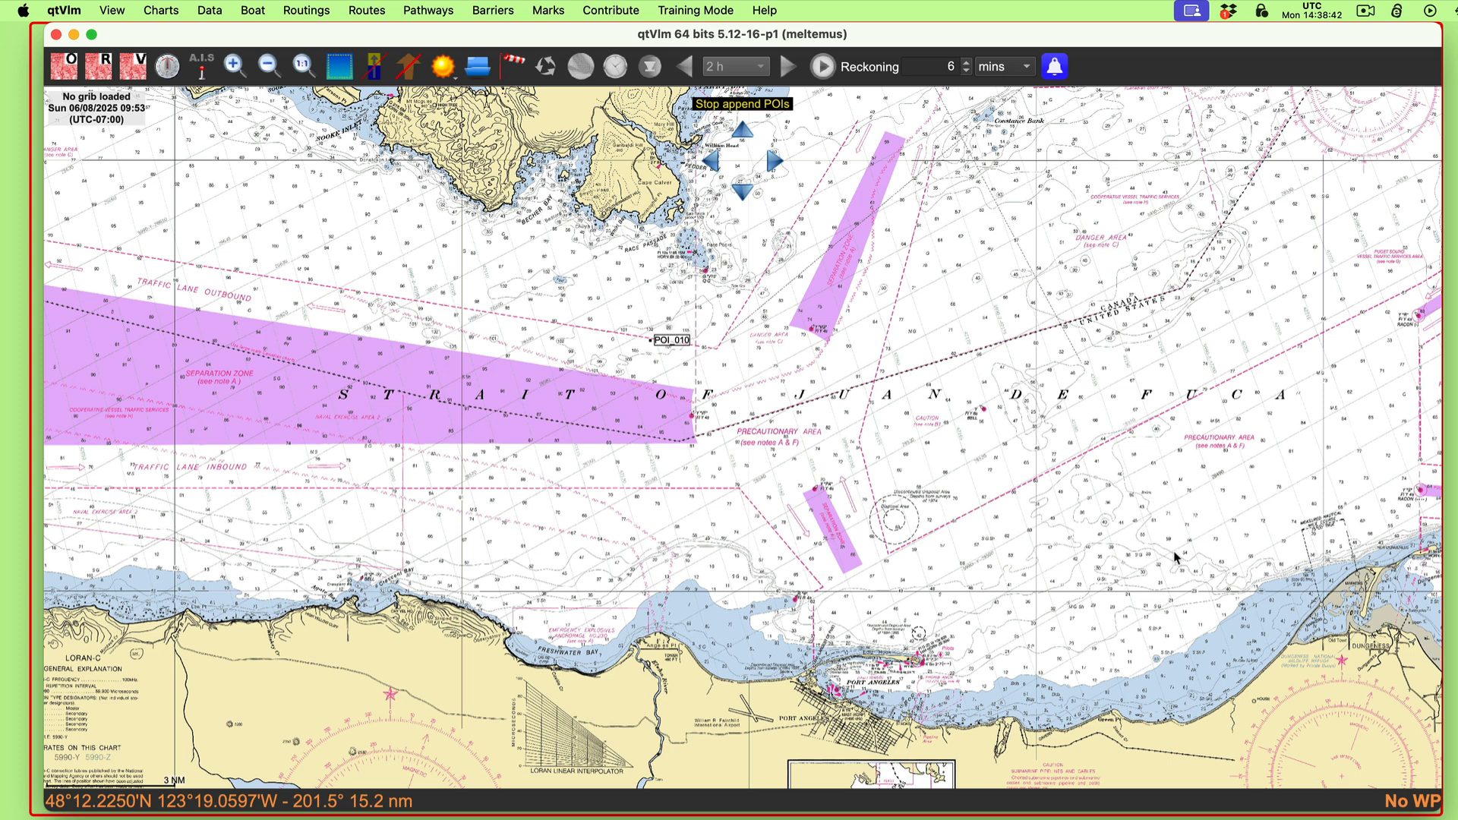
left_click(1173, 585)
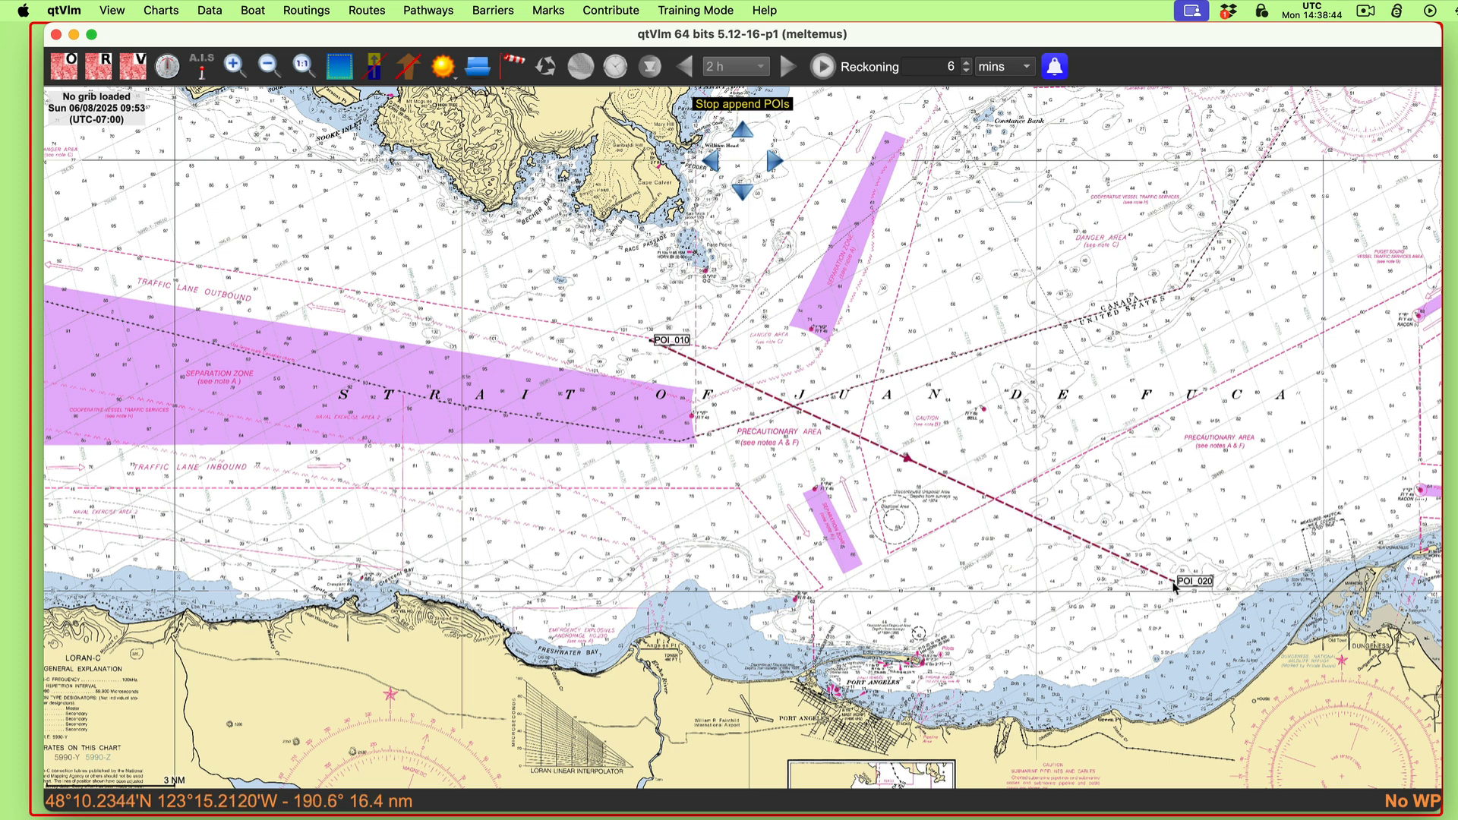
key("Escape")
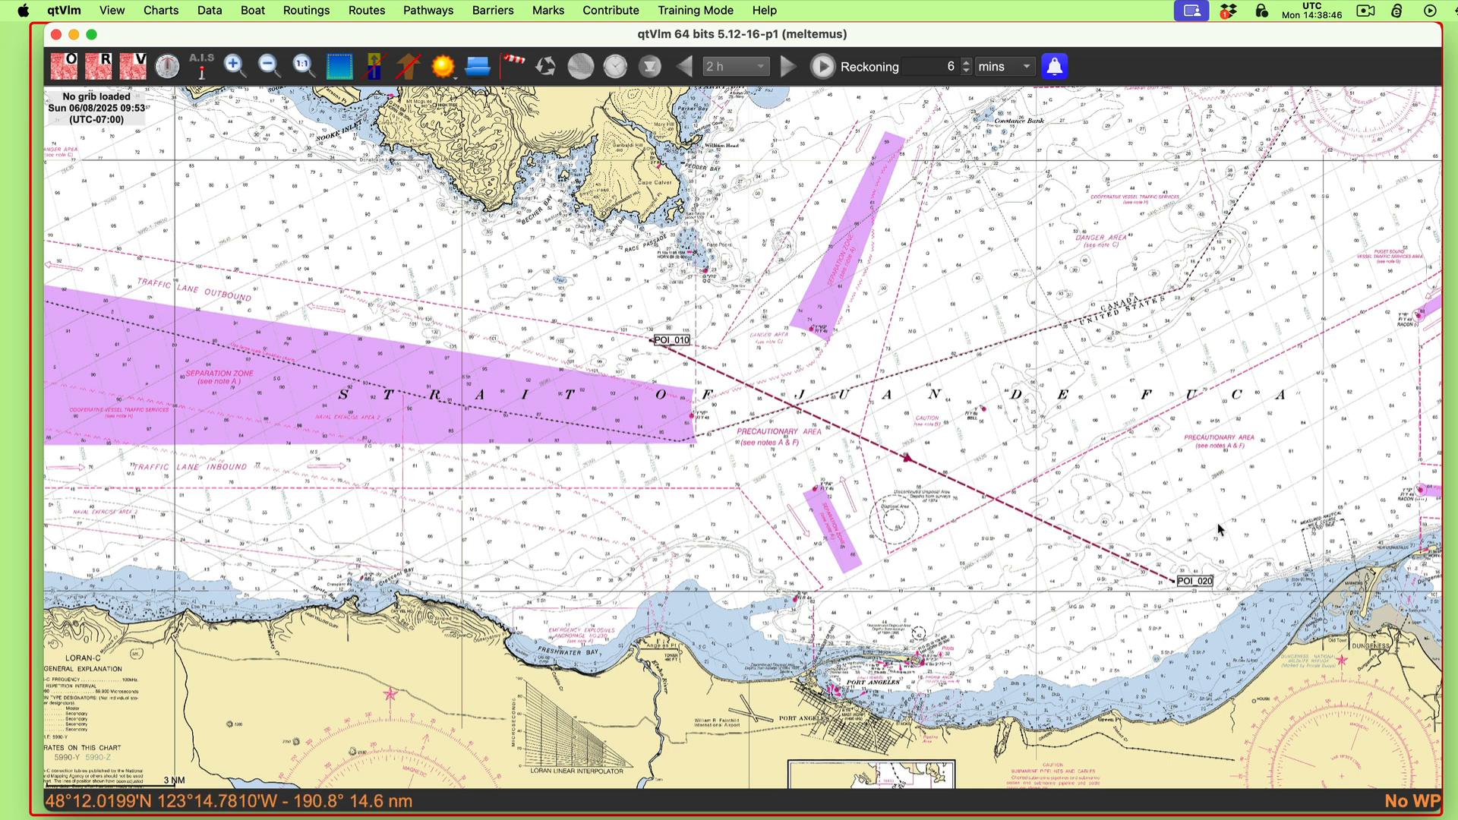
Step: Move the course line's end point to the shore east of Port Angeles, giving a leg of 141.0° true and about 11.2 nm
left_click_drag(1206, 590, 1206, 582)
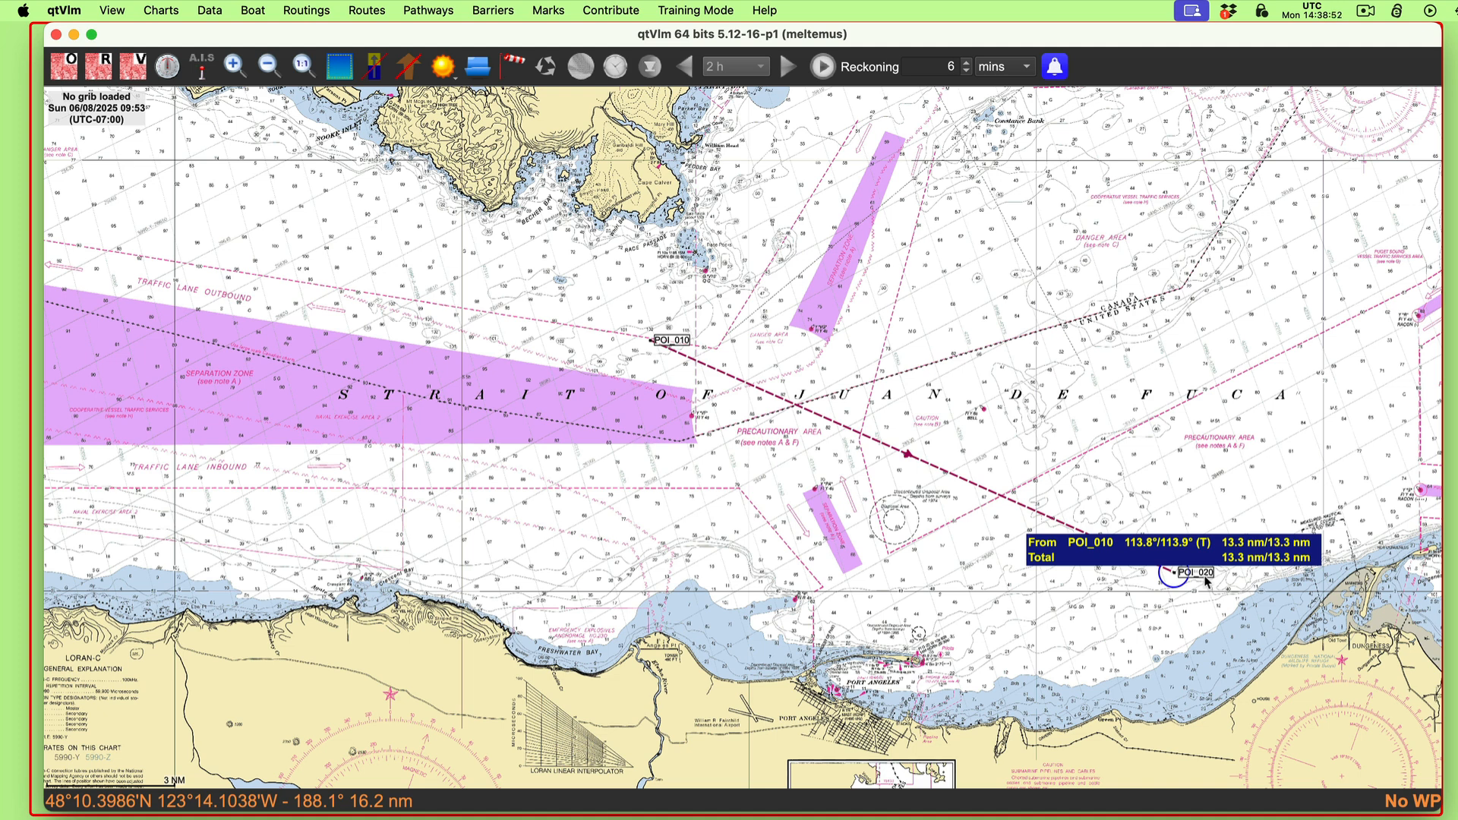
left_click_drag(1206, 582, 986, 709)
scroll(992, 648, "up", 1)
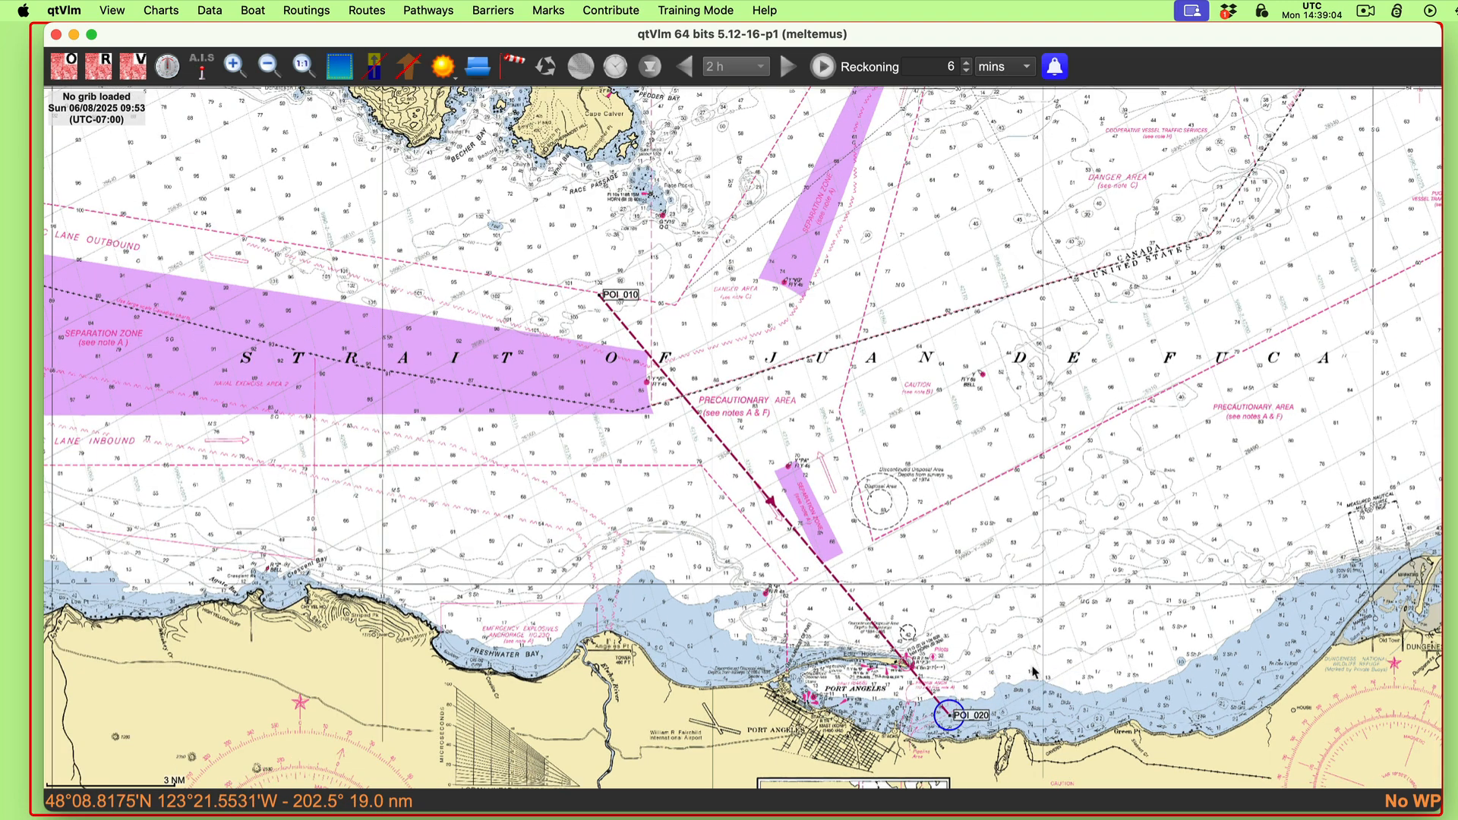
left_click_drag(1063, 553, 872, 85)
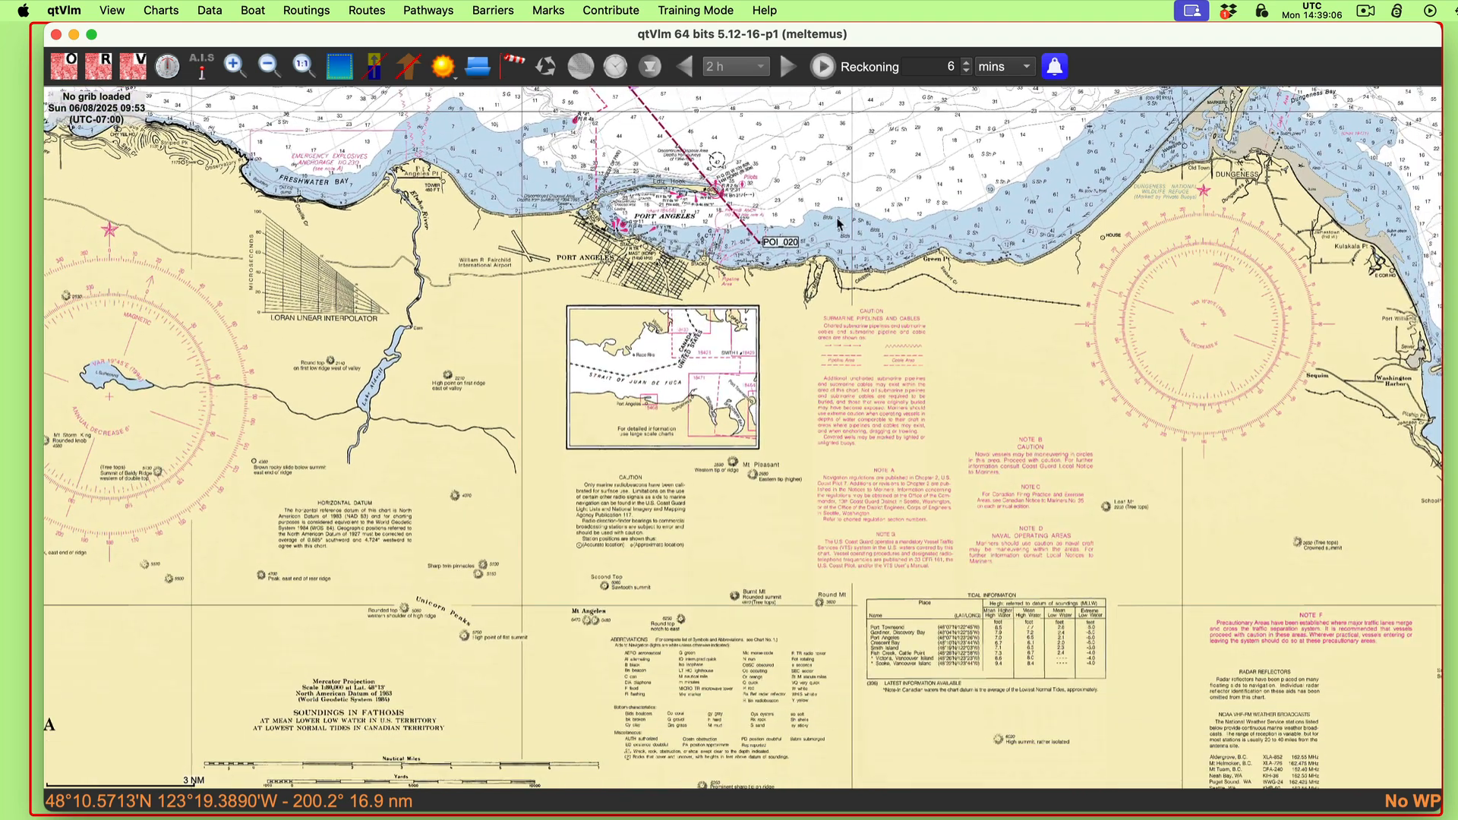
left_click_drag(788, 246, 788, 259)
left_click_drag(883, 201, 1288, 611)
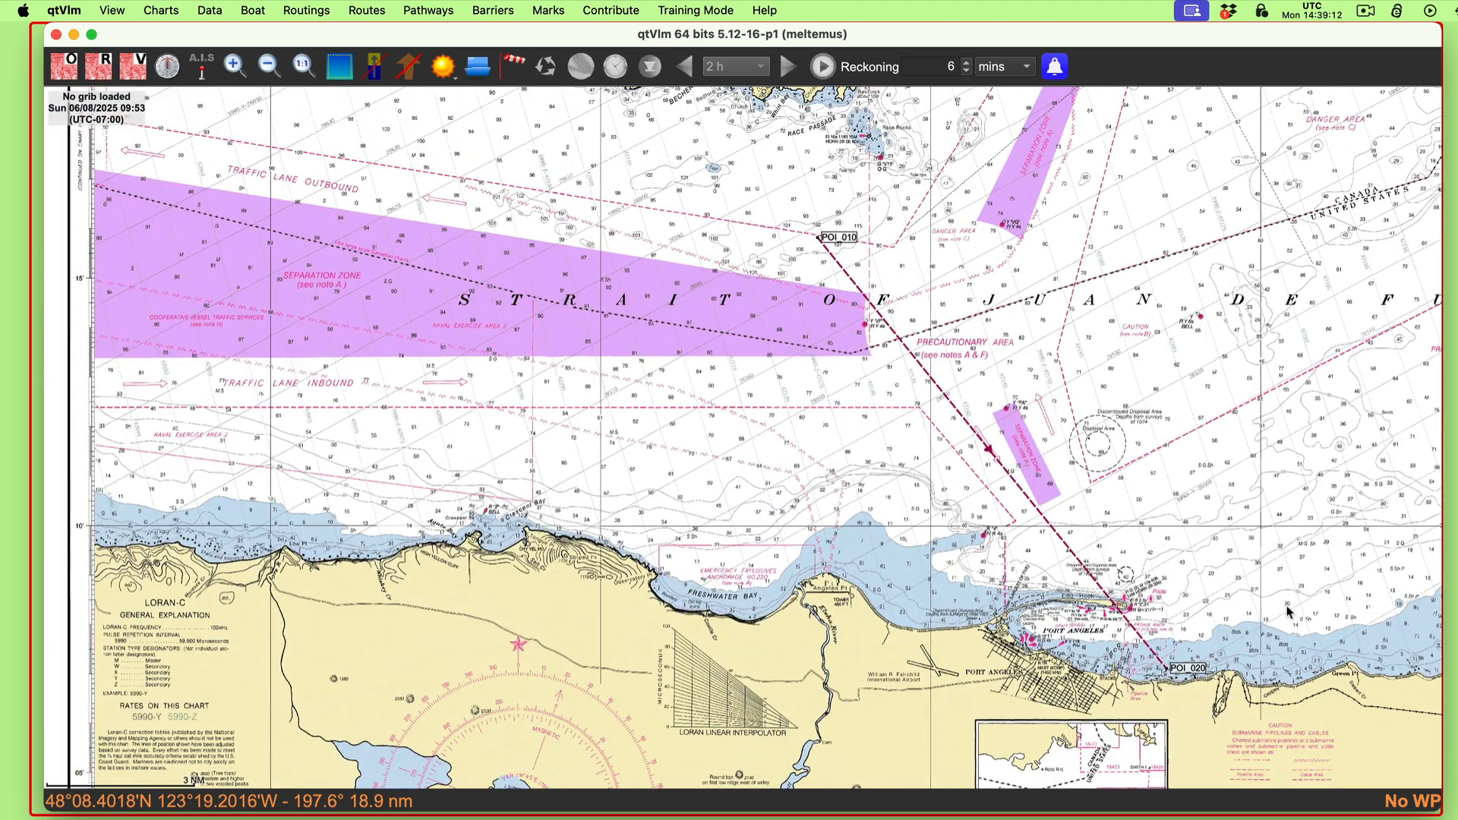
mouse_move(880, 316)
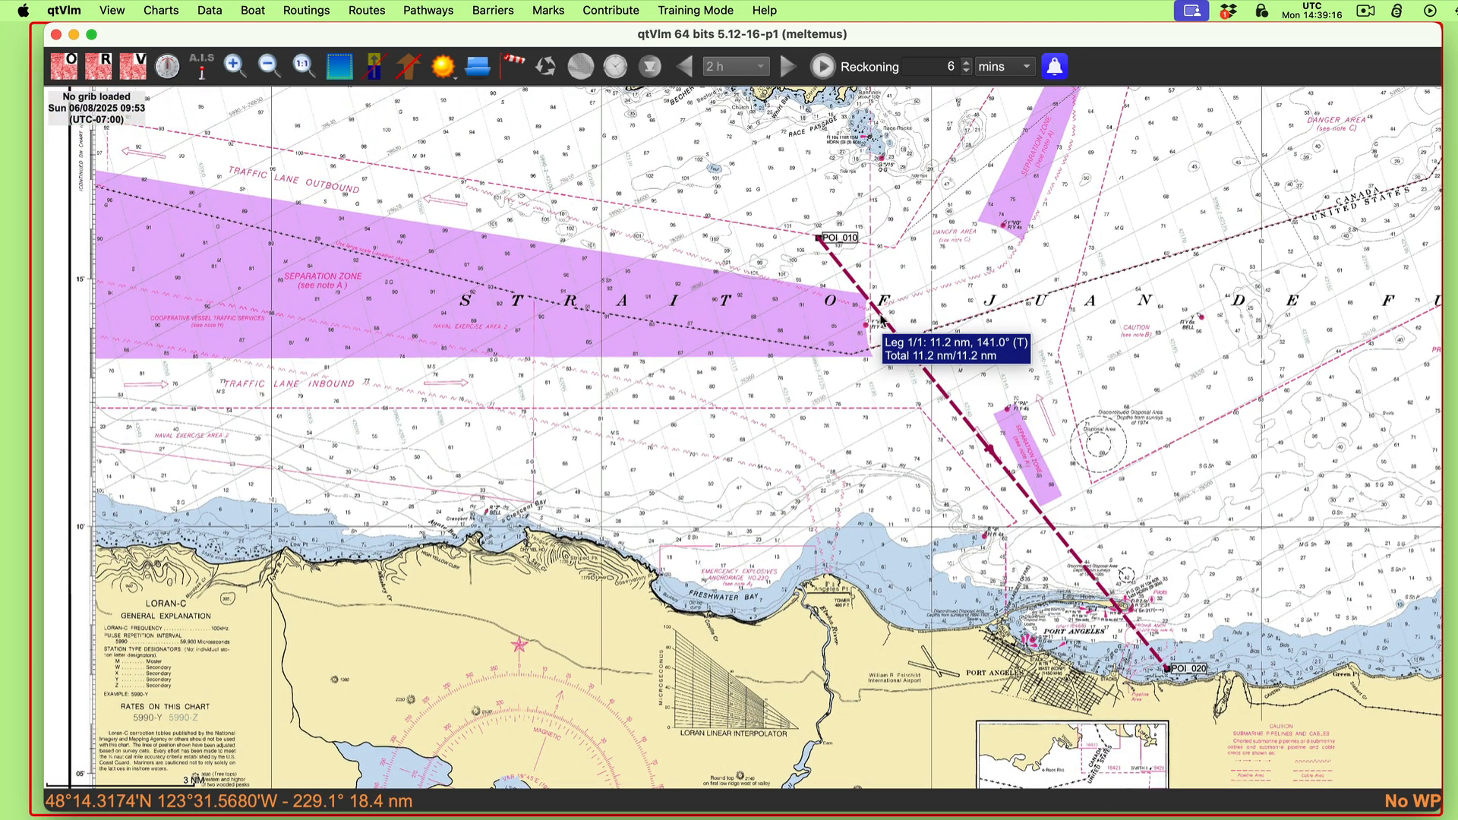
Step: Create a second pathway named "eeeee" that starts from the 1st mark, and start appending its POIs
mouse_move(1190, 305)
left_mouse_down()
mouse_move(1002, 188)
mouse_move(1086, 273)
mouse_move(1174, 299)
left_mouse_up()
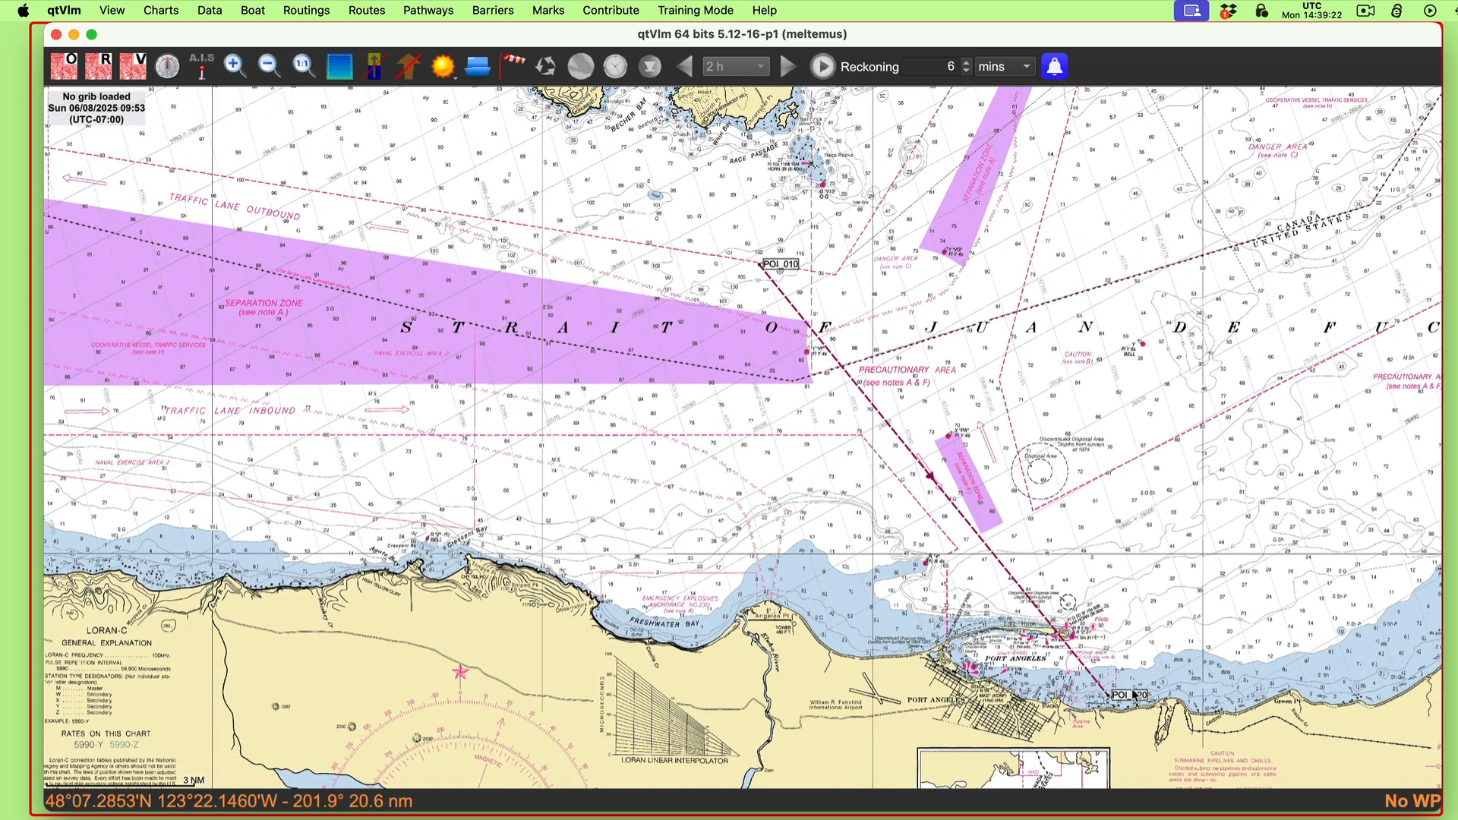
mouse_move(780, 266)
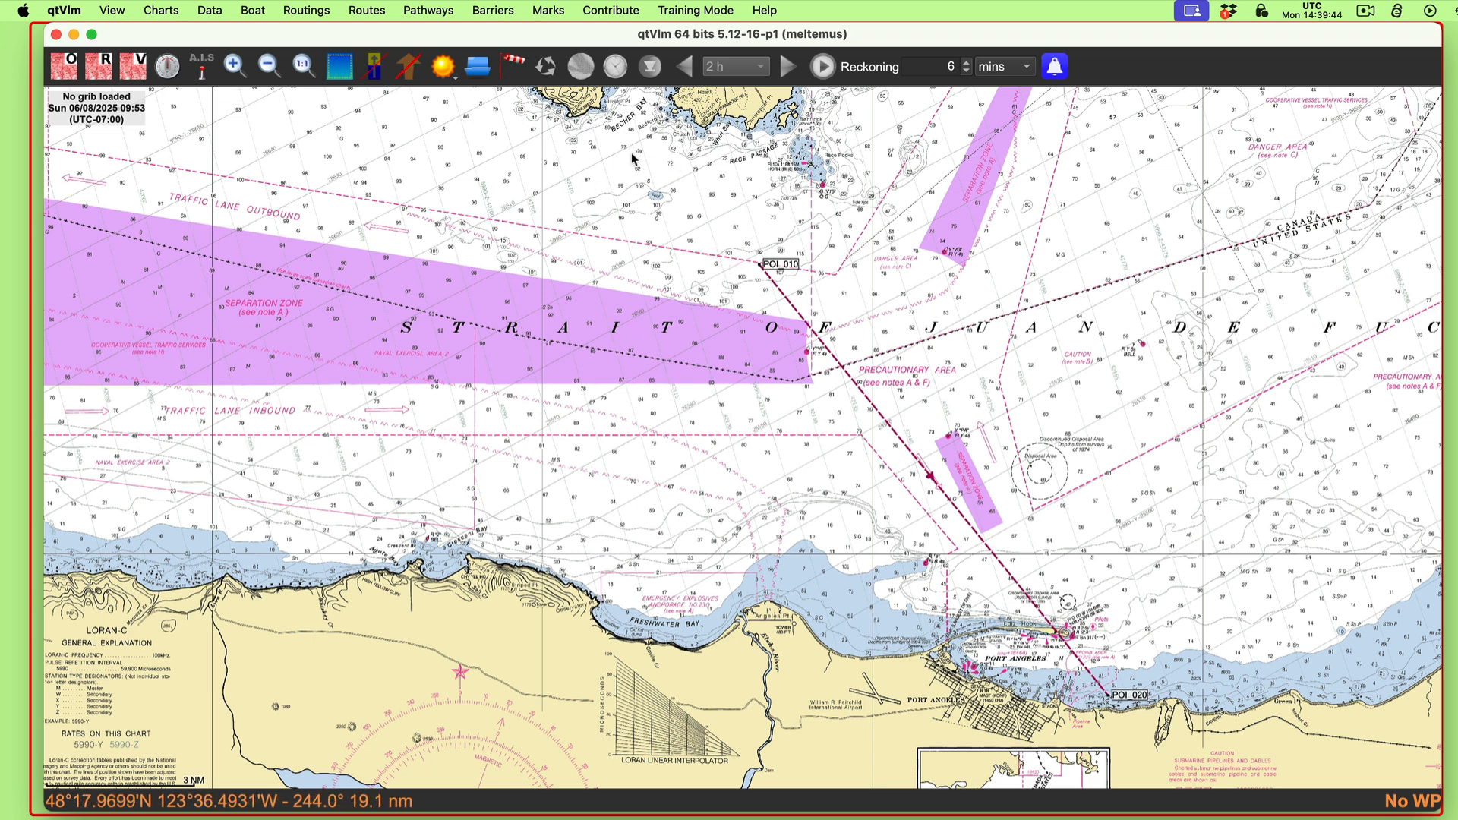
left_click(441, 10)
left_click(443, 40)
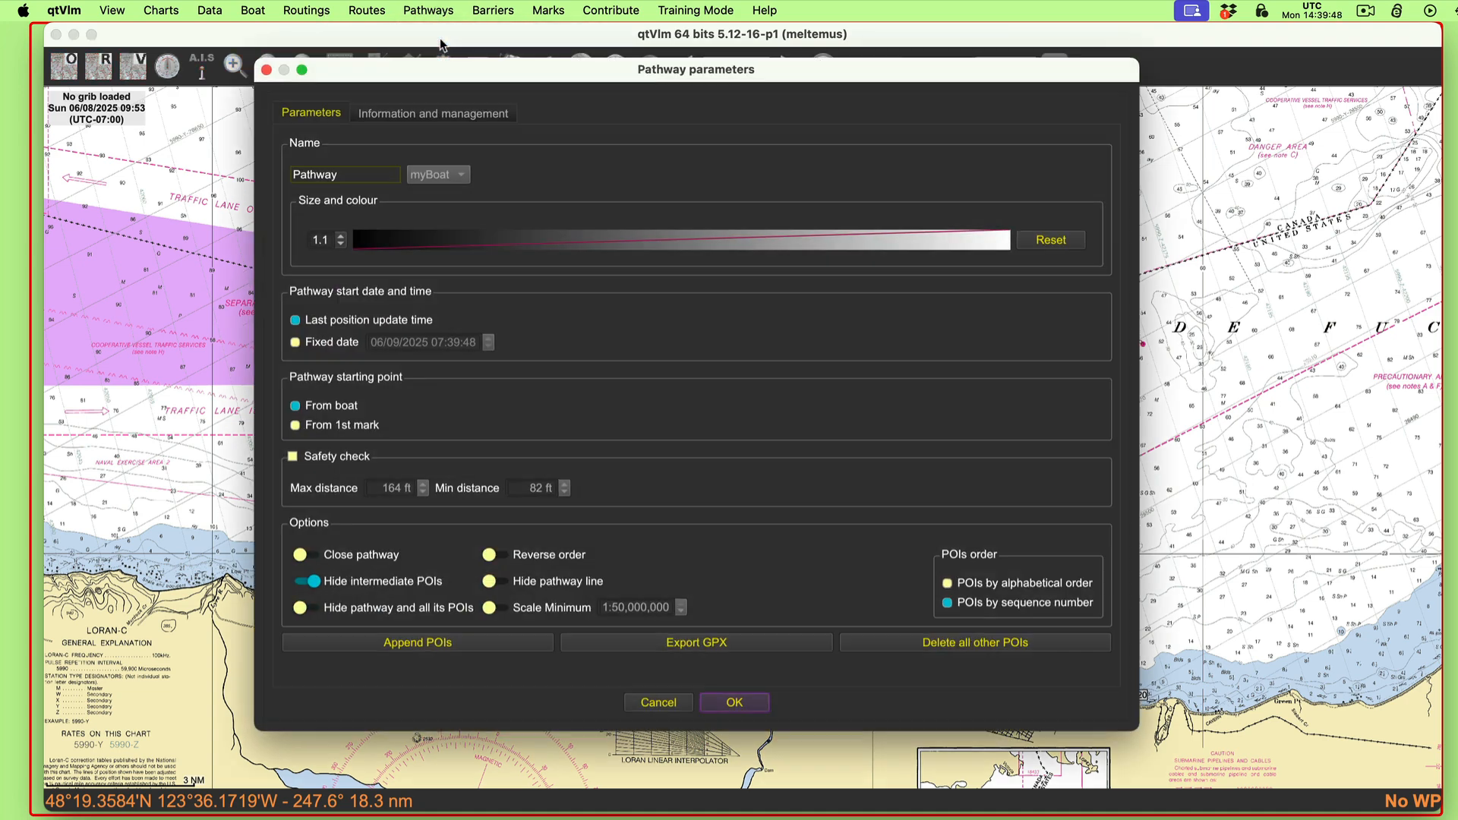
left_click_drag(356, 176, 299, 167)
type("eeeee")
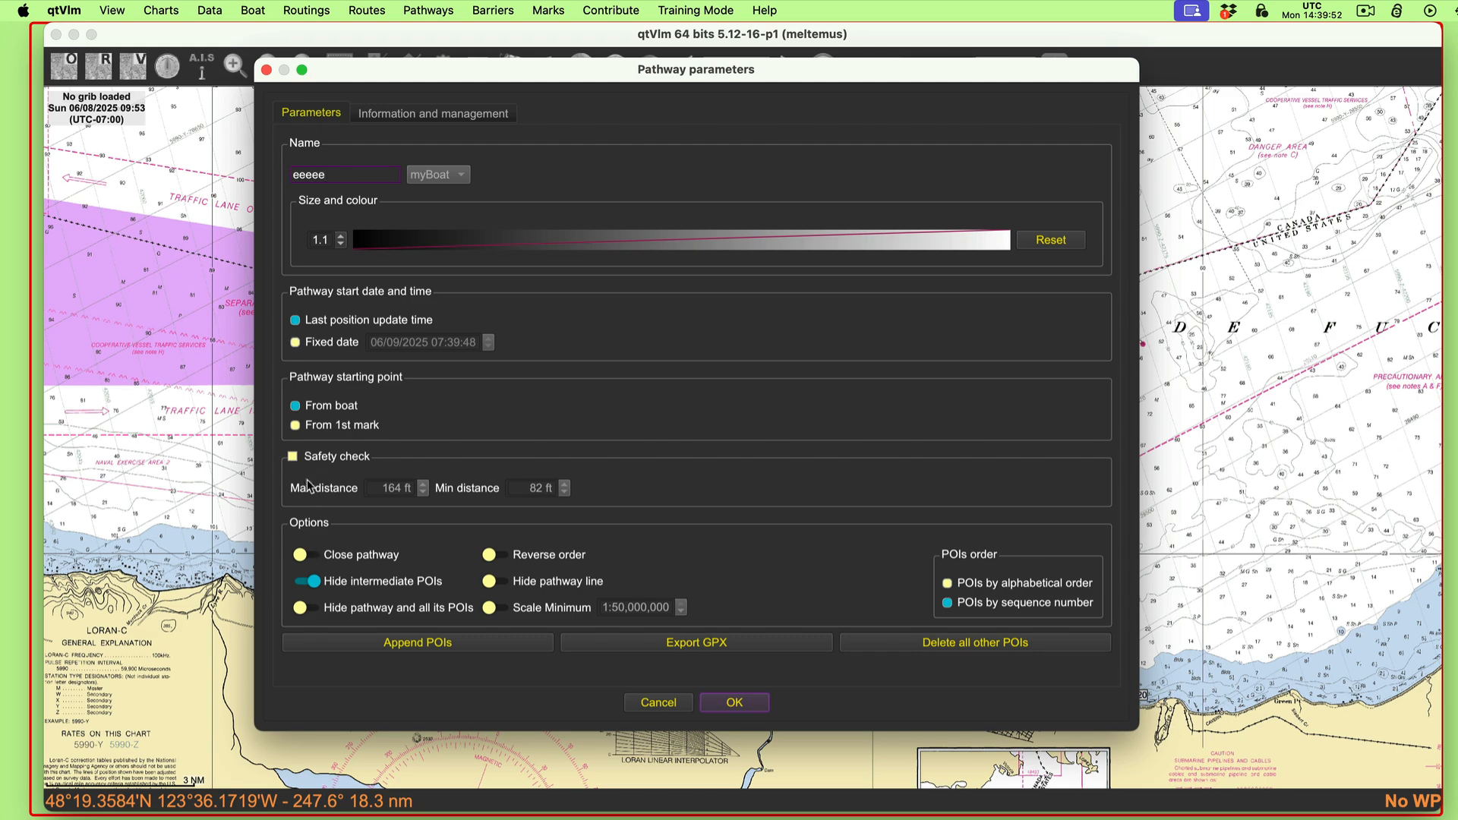
left_click(328, 425)
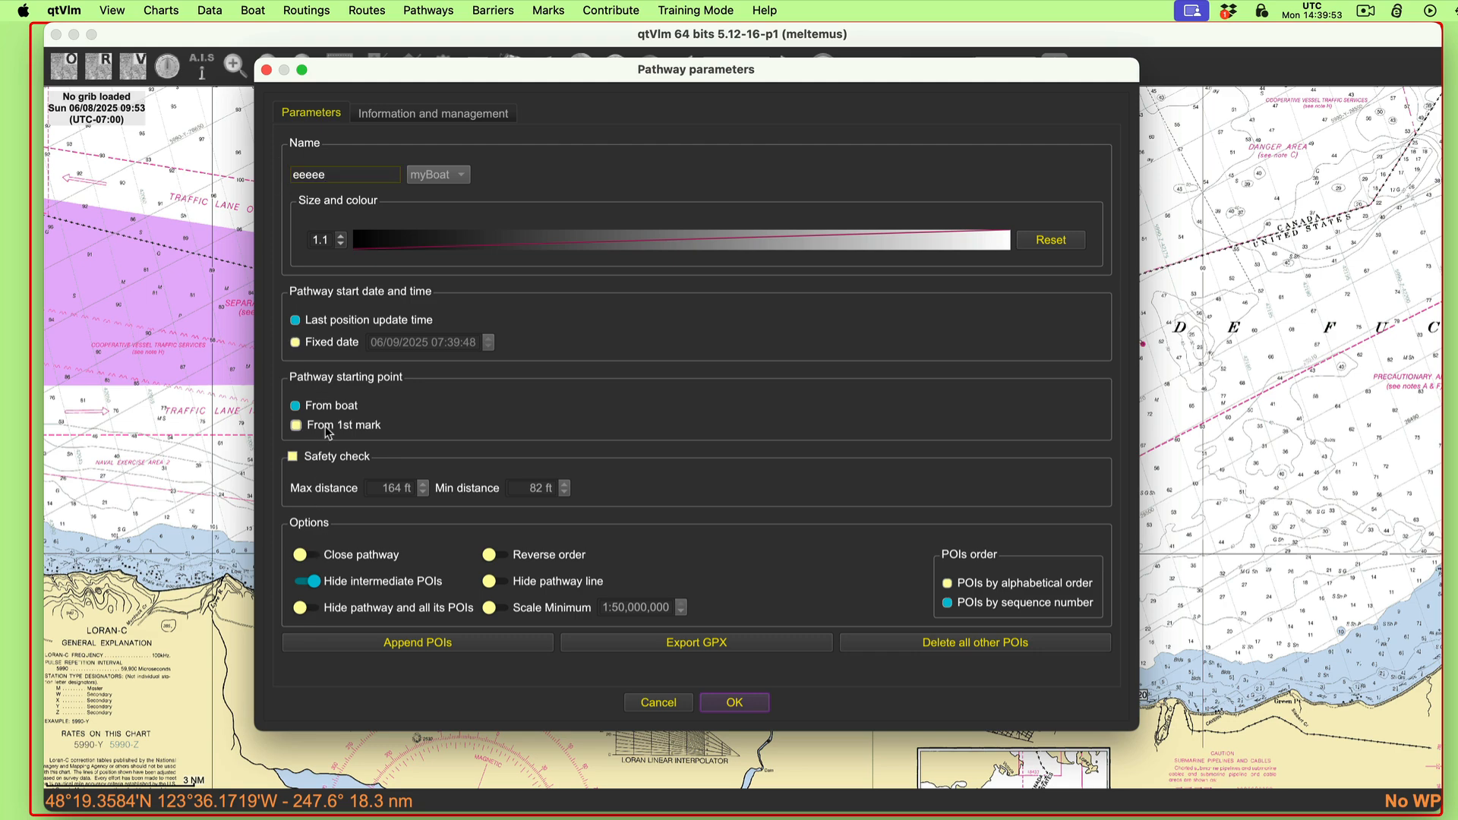
left_click(403, 645)
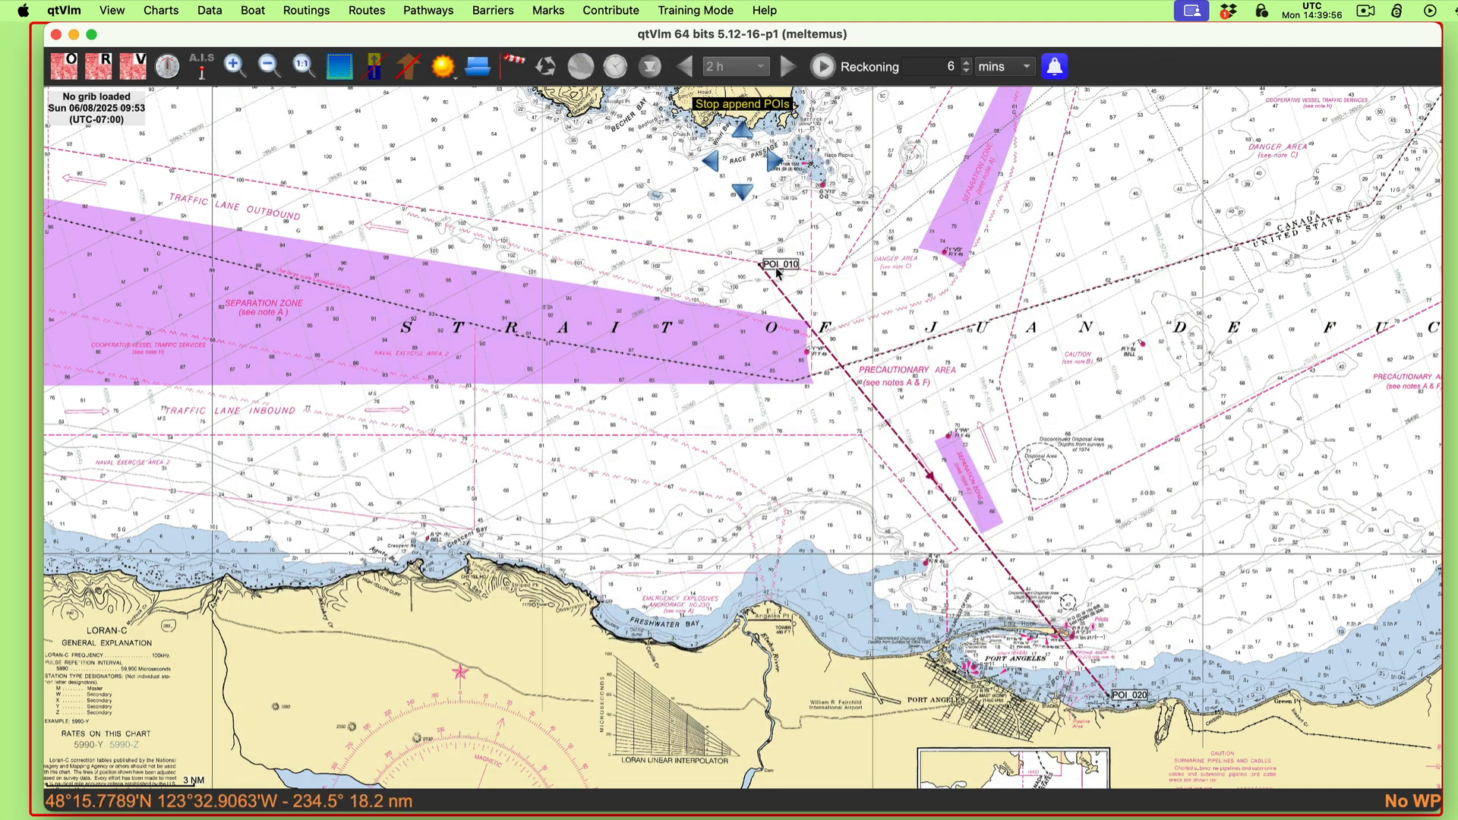
Step: Start the second pathway at the course line's existing POI_010 and end it at a new point to the west
left_click(776, 268)
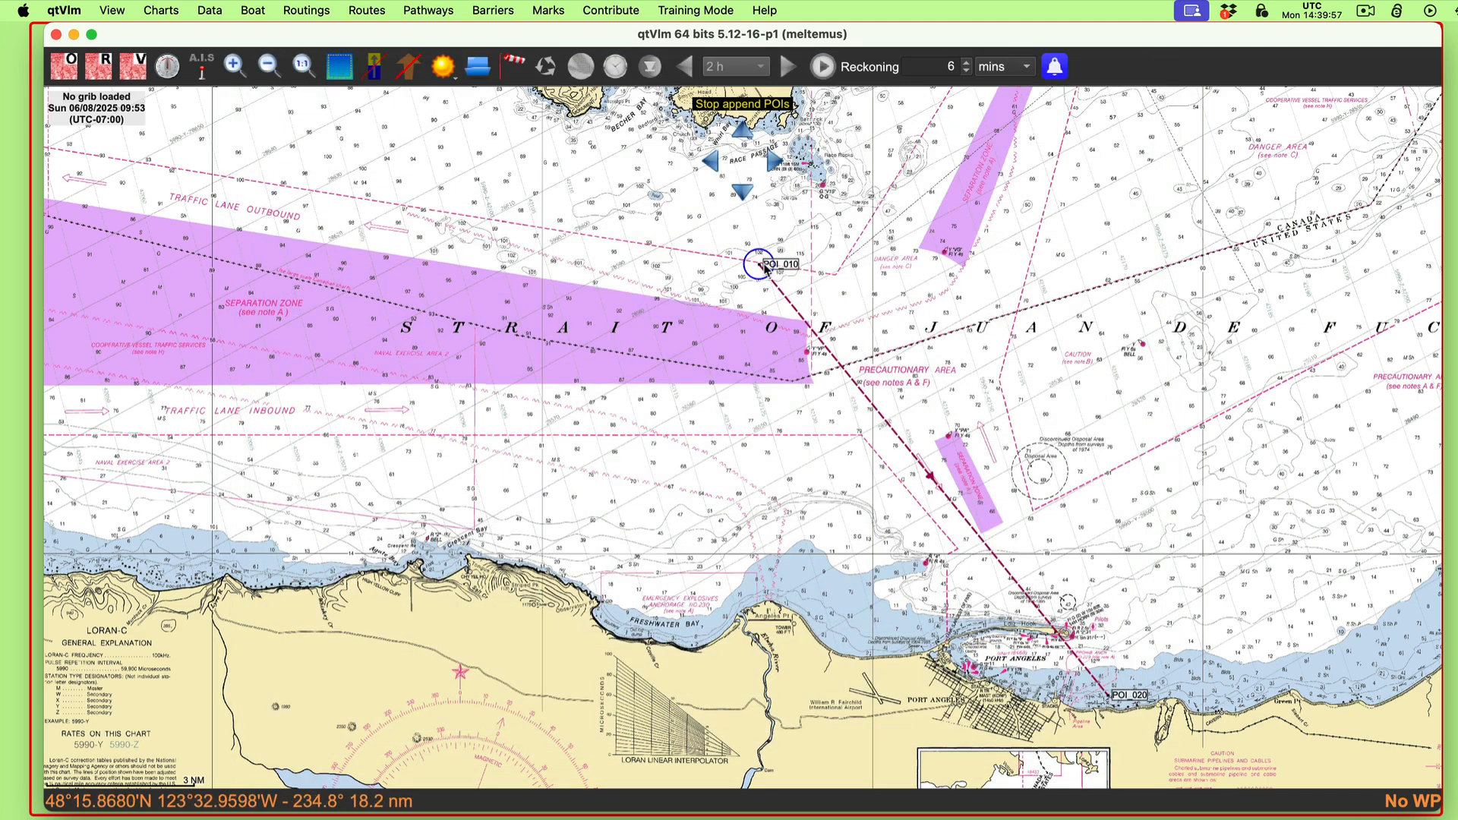
left_click(630, 241)
key("Escape")
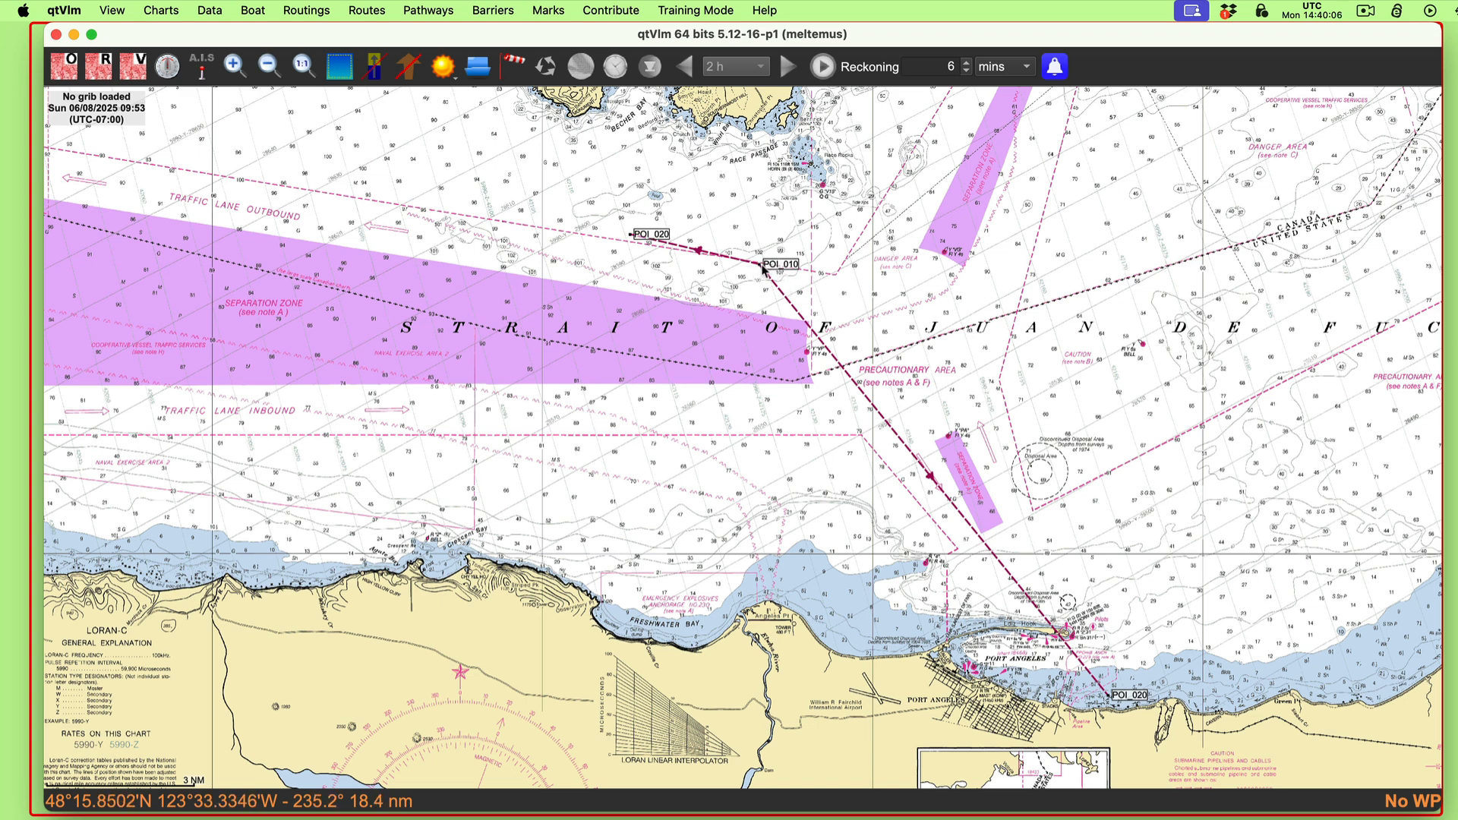
Step: Move the drift line's western end point so the leg from POI_010 is 1.5 nm long toward 272.9° true
mouse_move(763, 268)
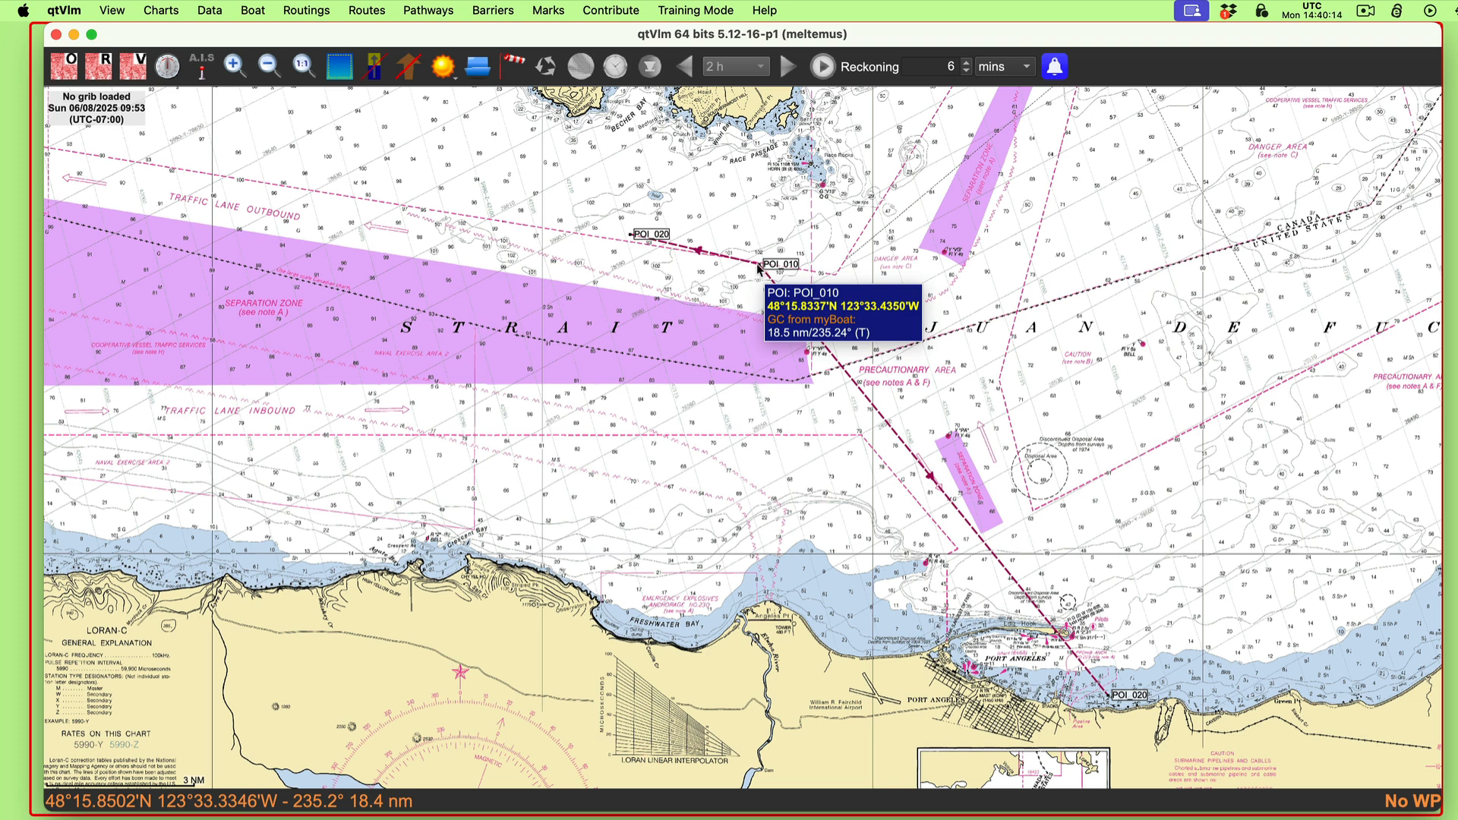
mouse_move(658, 236)
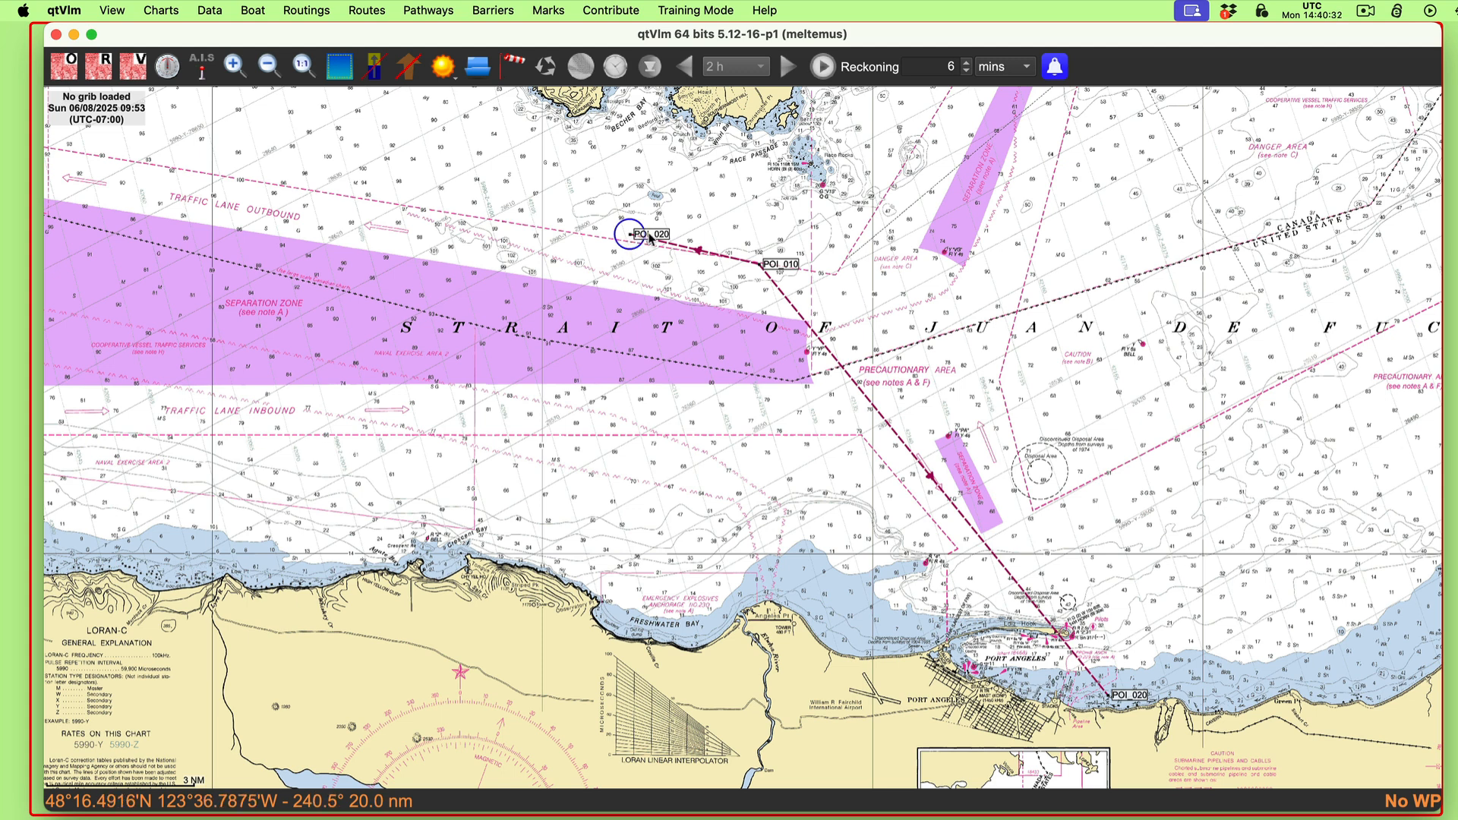
left_click_drag(649, 237, 708, 248)
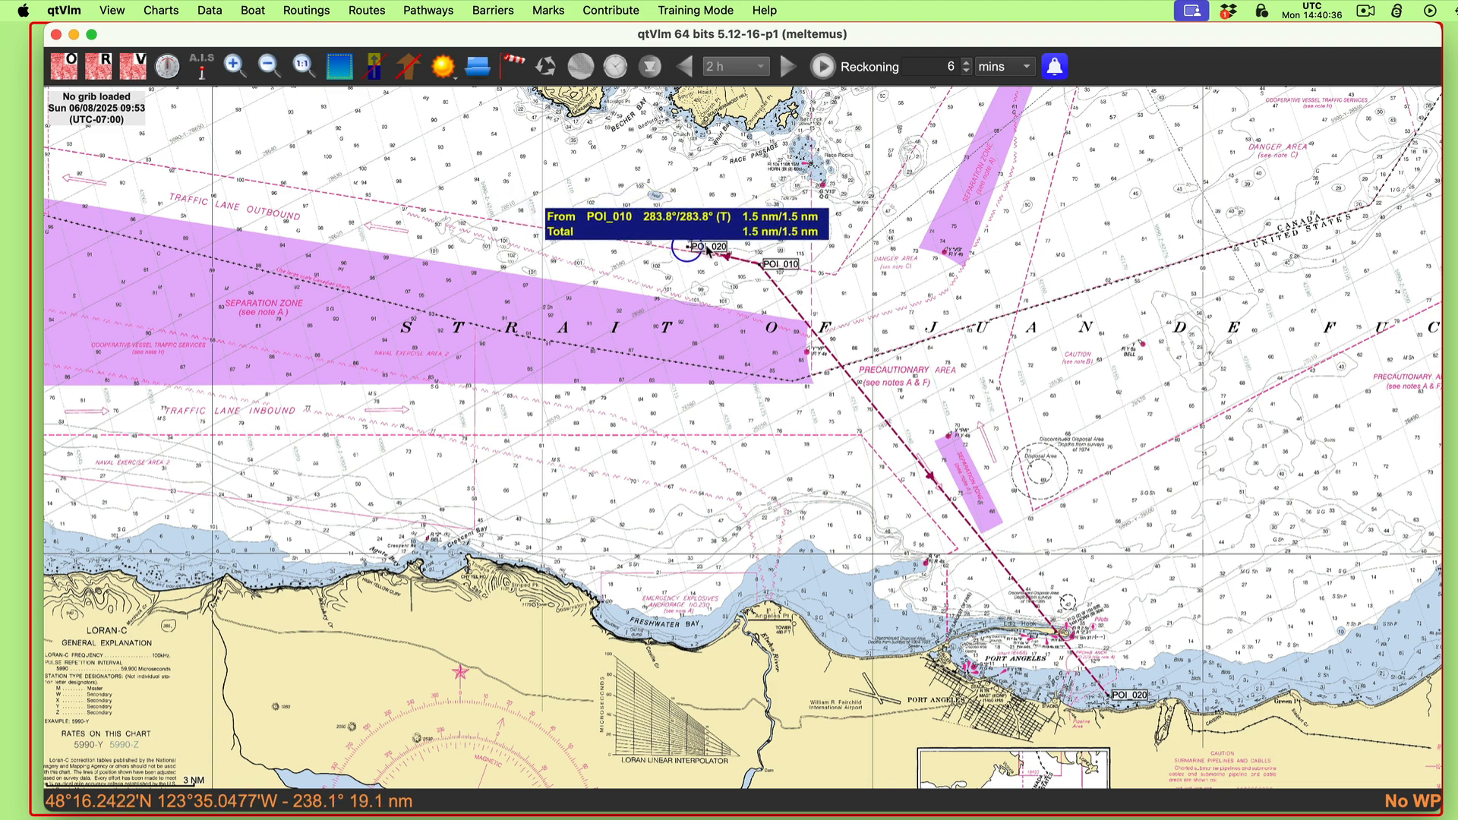
scroll(700, 314, "up", 2)
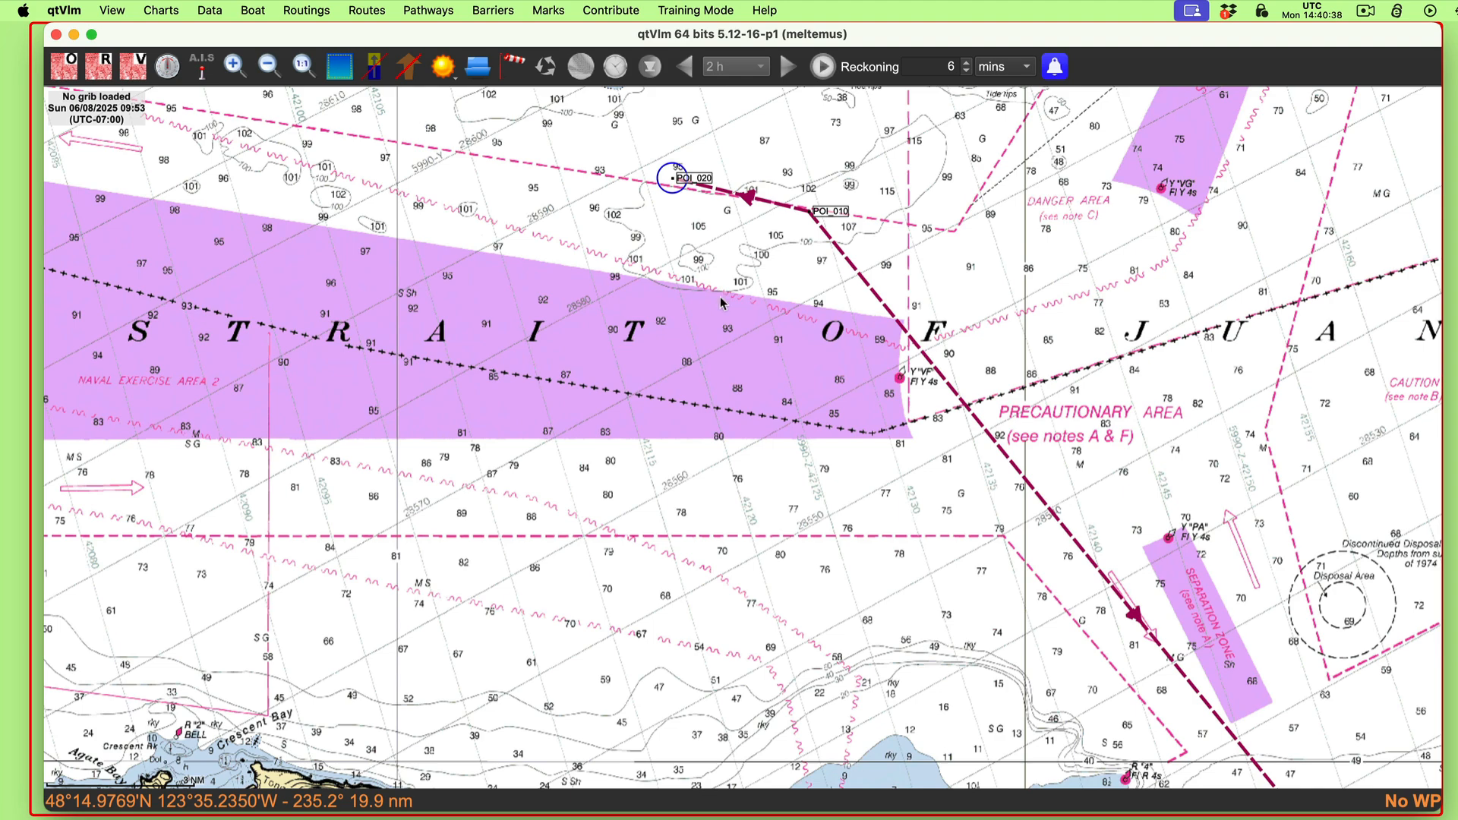
left_click_drag(720, 299, 770, 434)
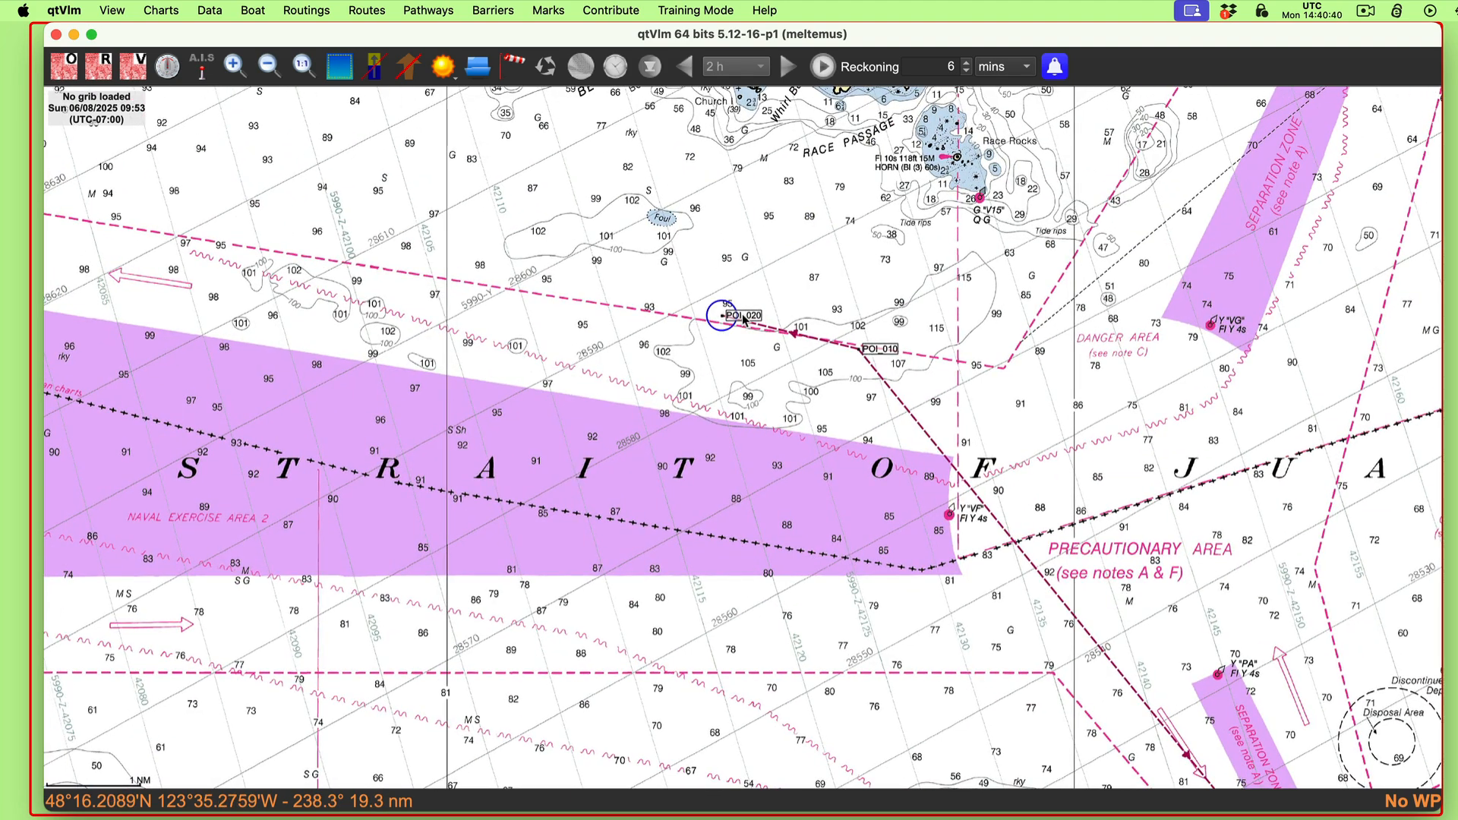
mouse_move(745, 321)
left_mouse_down()
mouse_move(737, 373)
mouse_move(738, 342)
left_mouse_up()
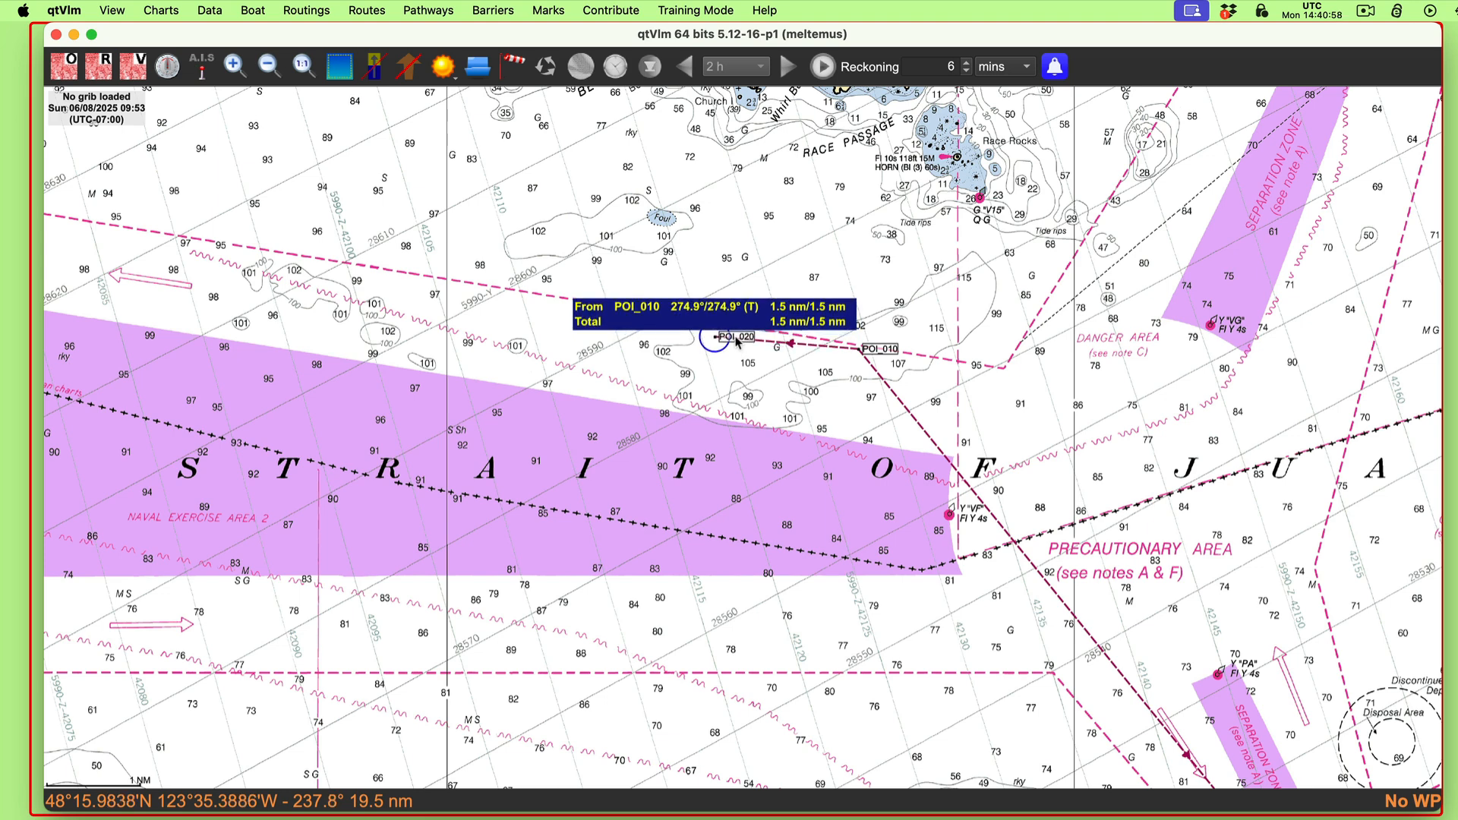
left_click_drag(735, 352, 735, 349)
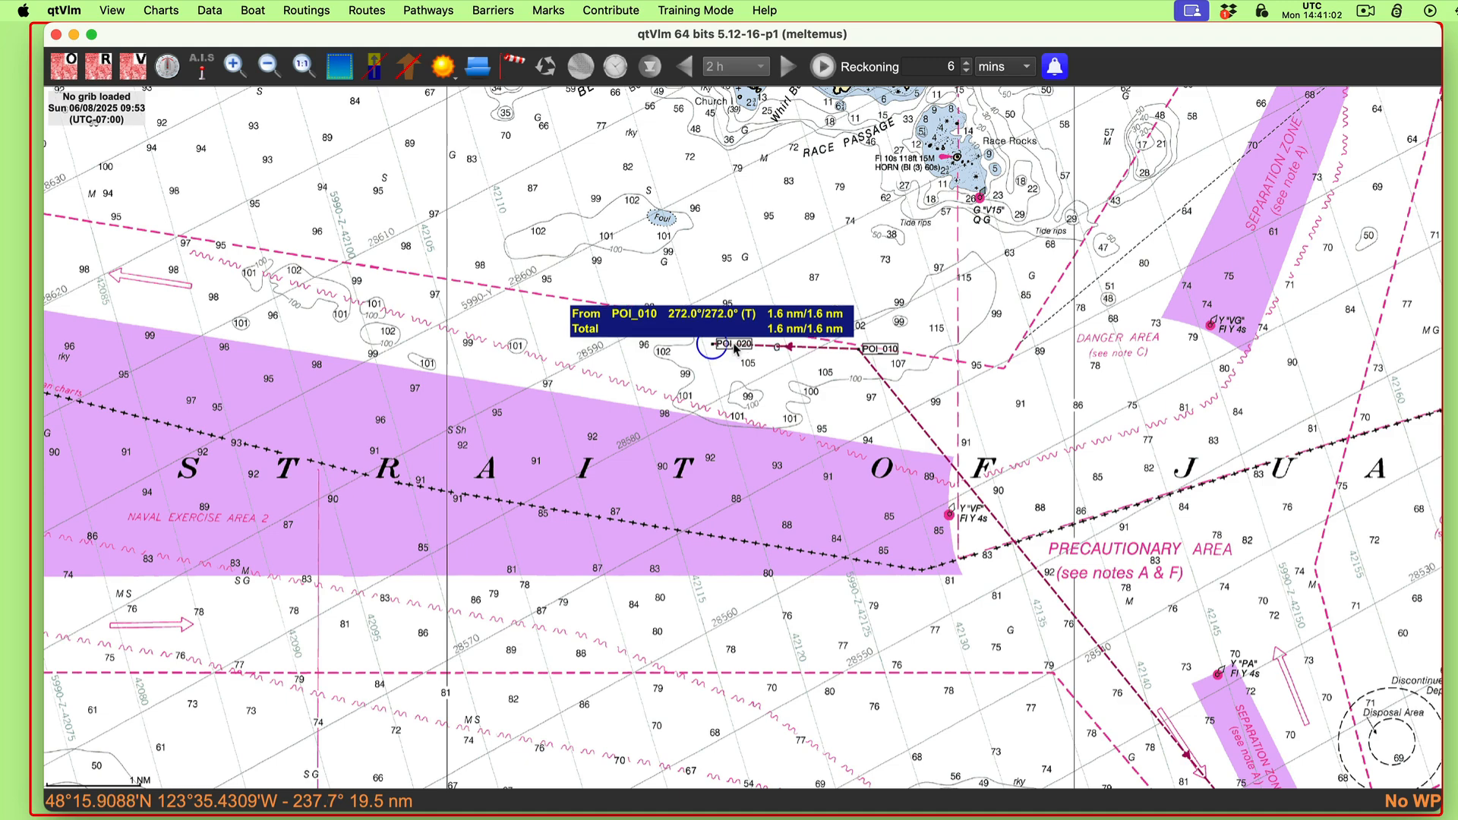
scroll(753, 422, "up", 3)
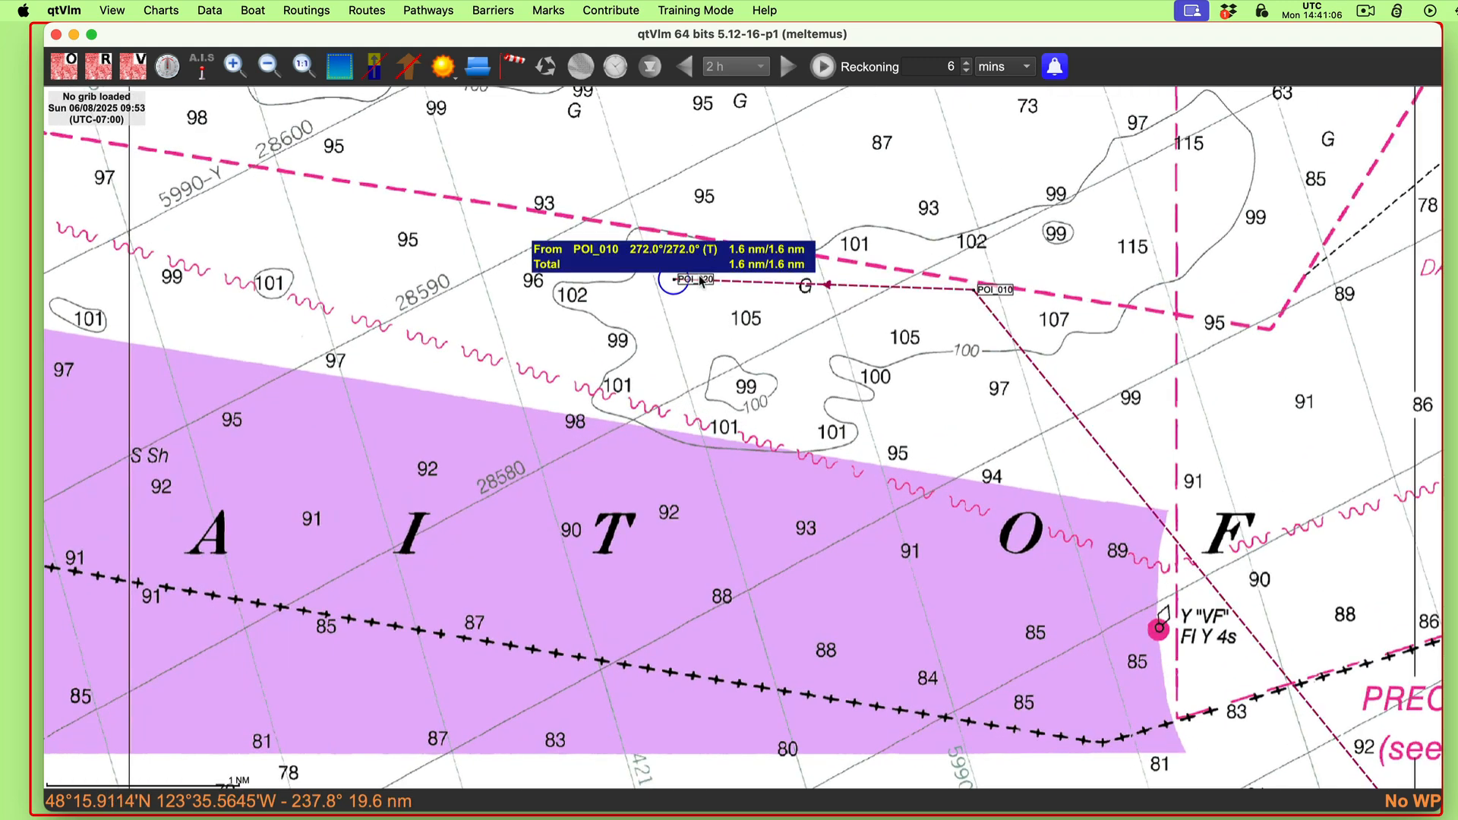
mouse_move(700, 281)
left_mouse_down()
mouse_move(698, 269)
mouse_move(745, 277)
mouse_move(720, 278)
left_mouse_up()
mouse_move(842, 287)
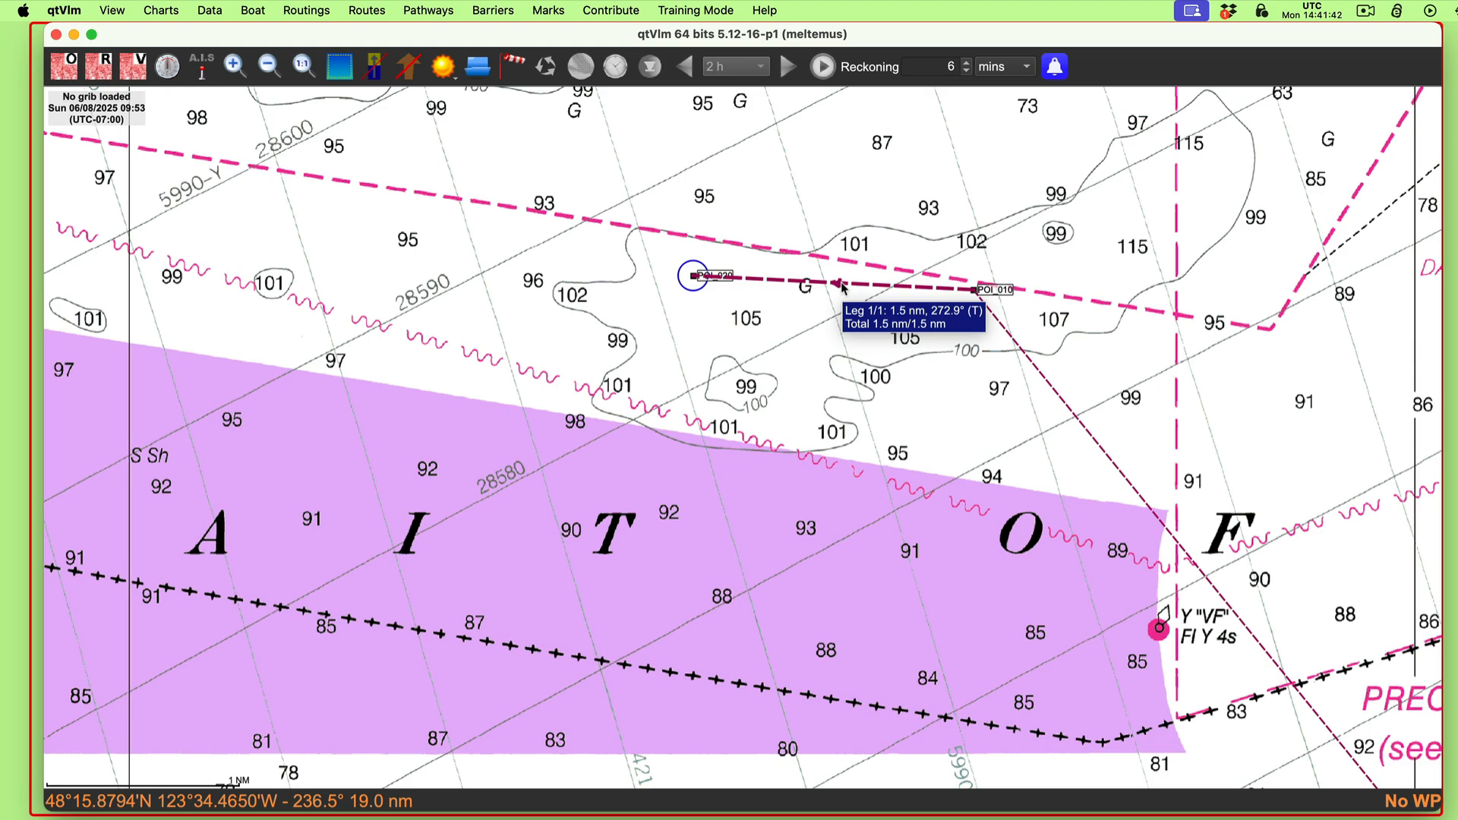
Step: Add one circle with a 1.5 NM radius around POI_010, where the course line and drift line start
left_click_drag(826, 429, 709, 317)
scroll(741, 471, "down", 5)
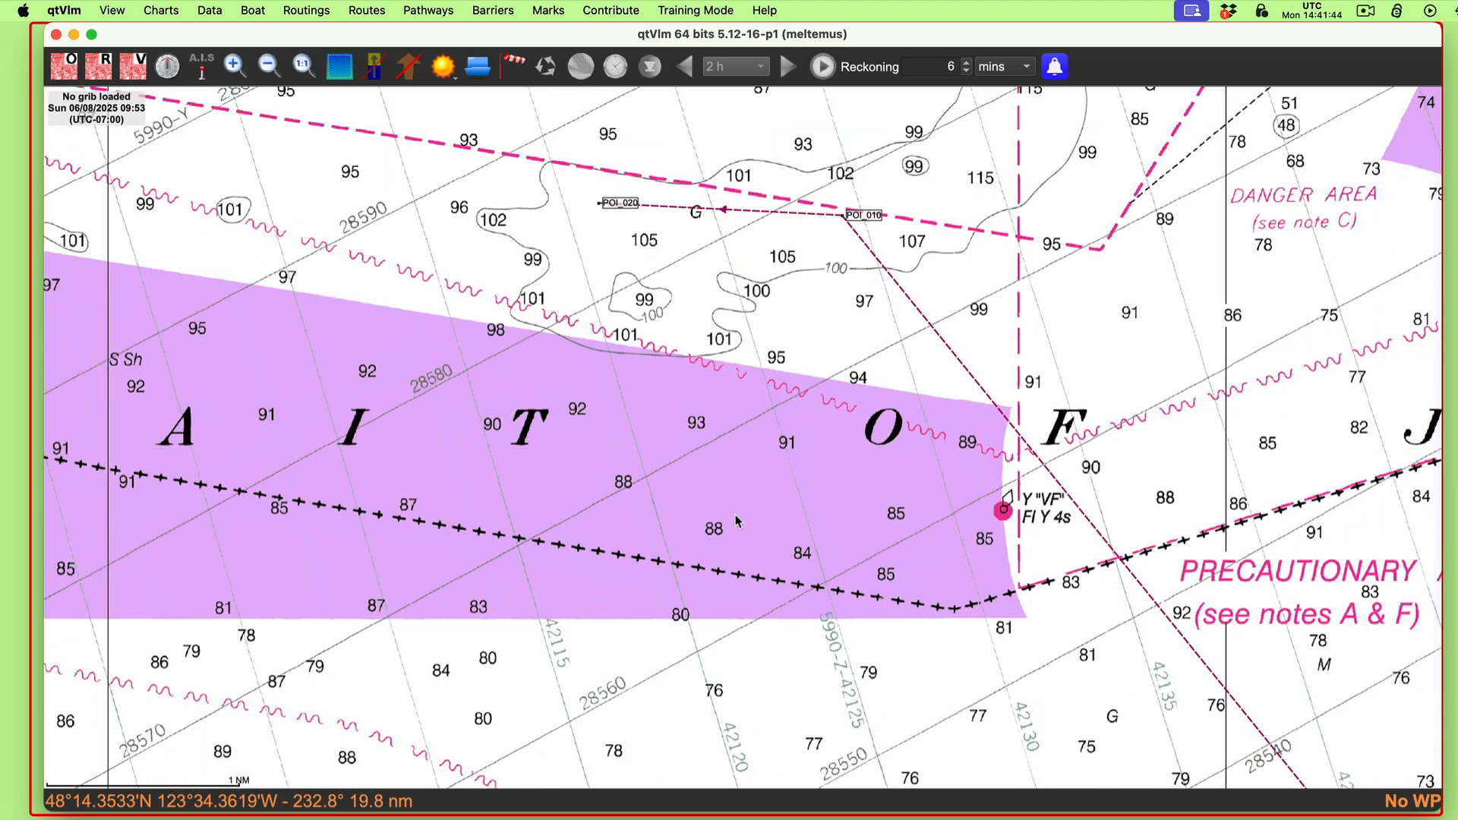
left_click_drag(1004, 425, 895, 239)
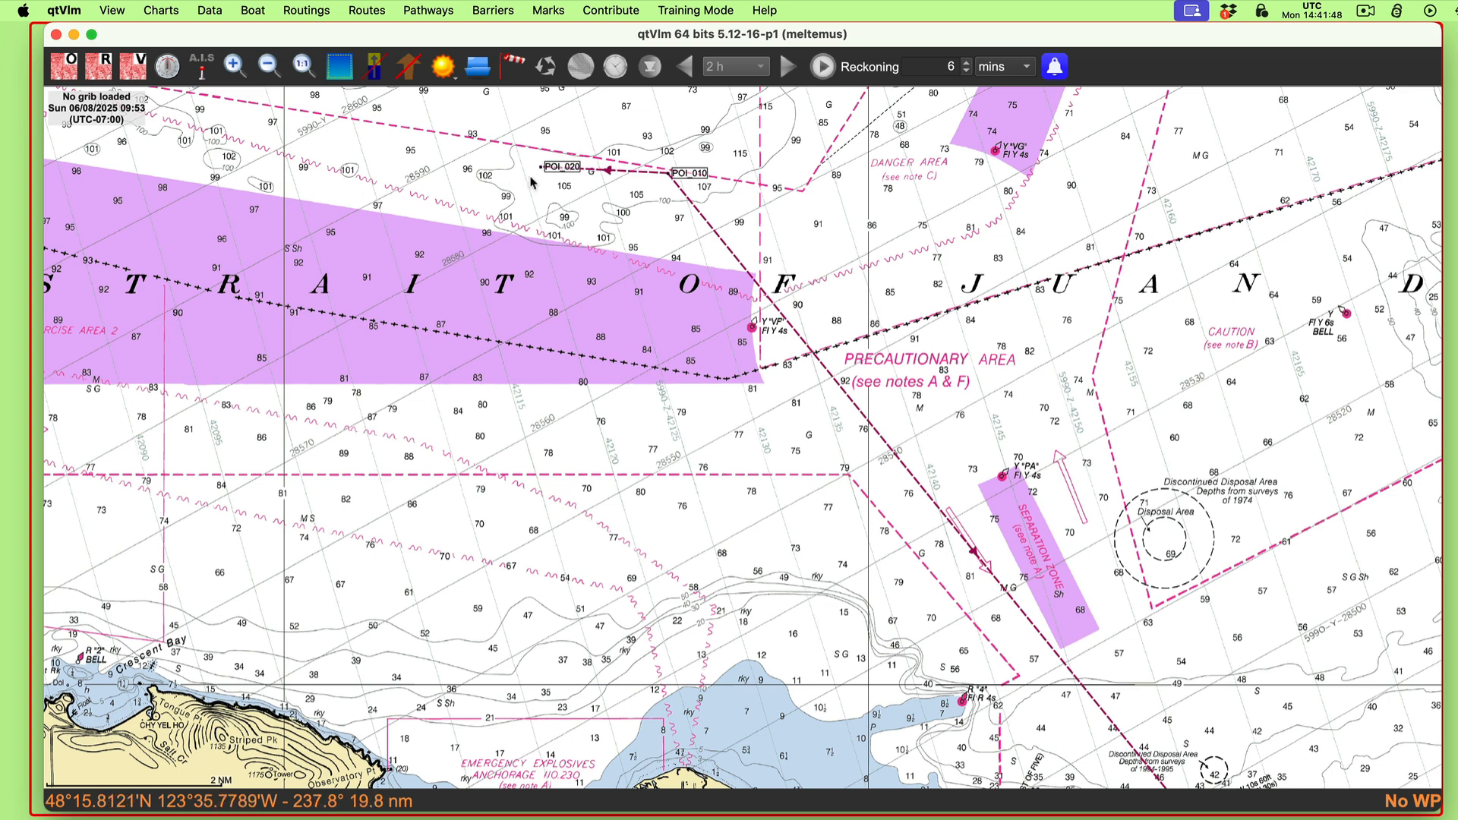
mouse_move(542, 171)
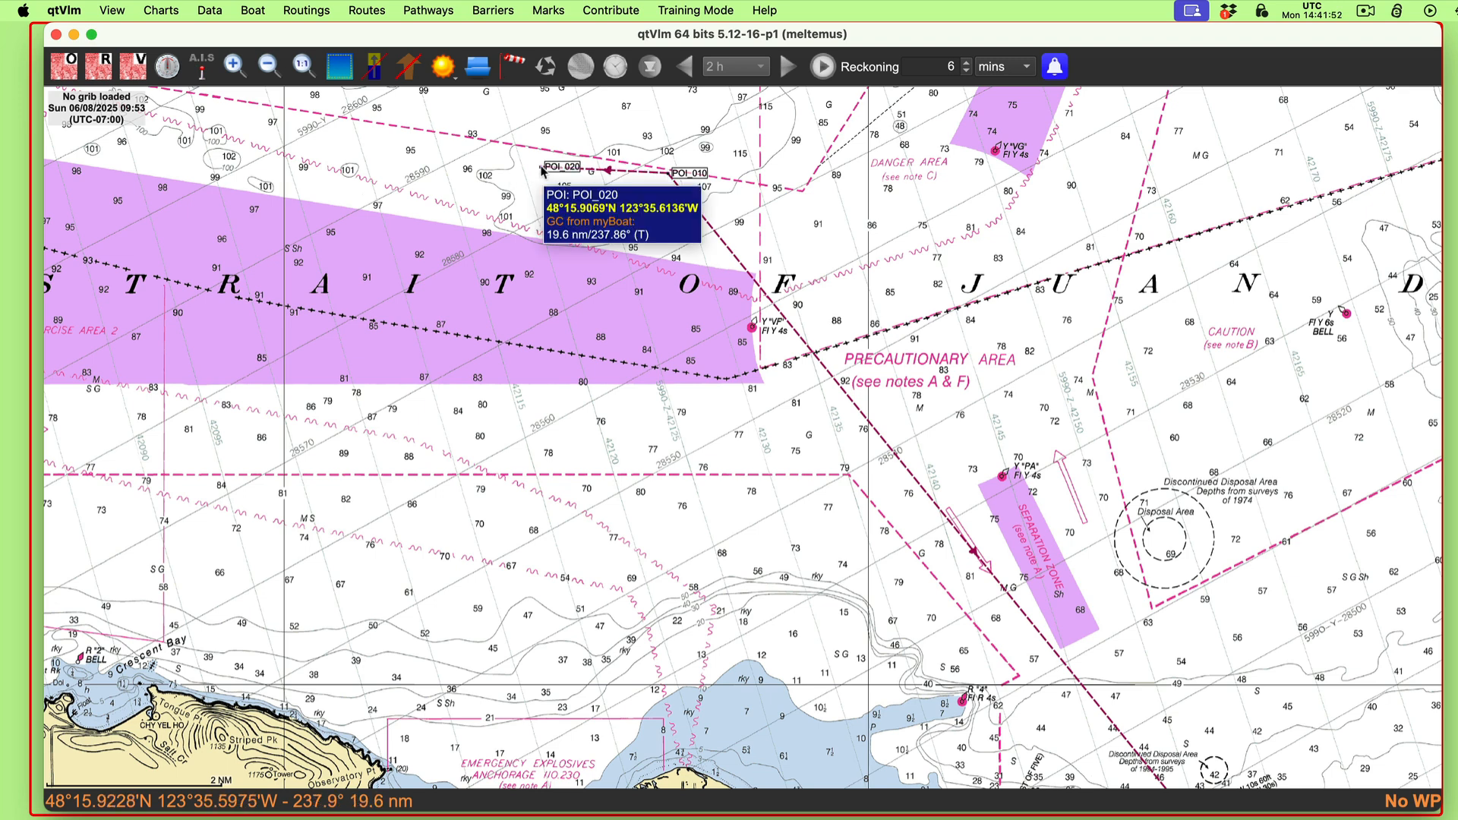
left_click_drag(538, 254, 667, 415)
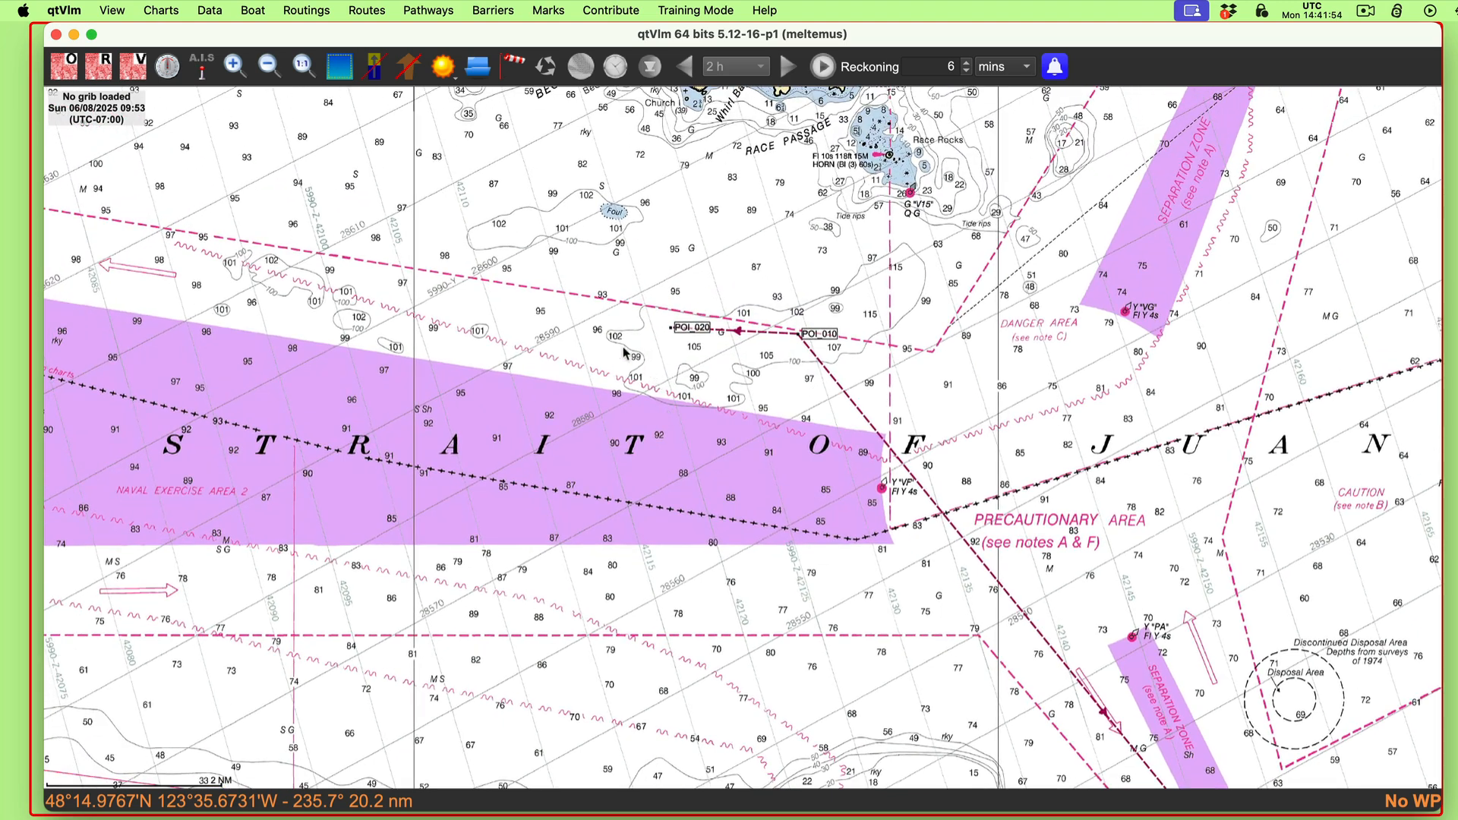
right_click(824, 334)
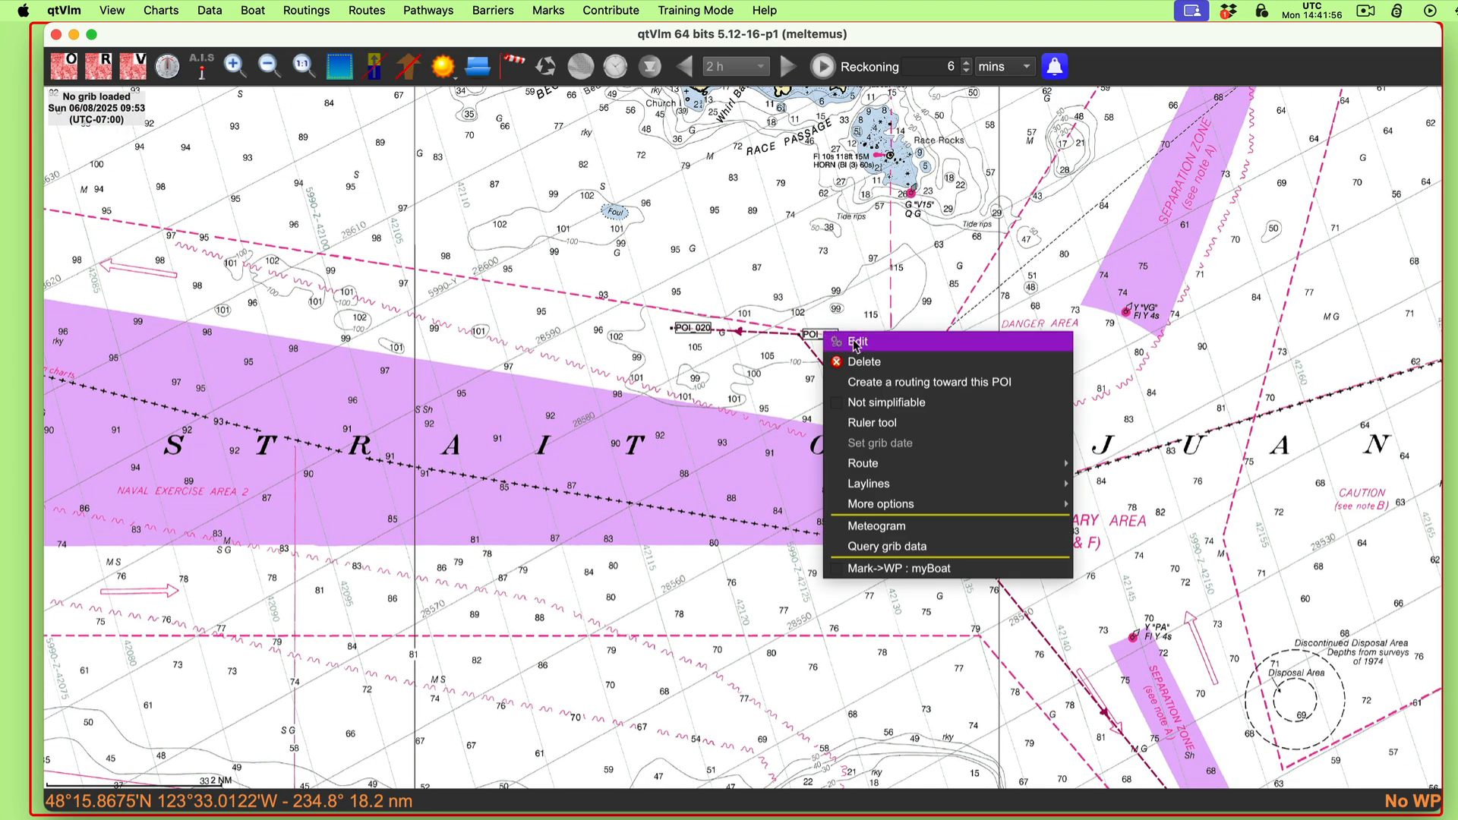
left_click(856, 344)
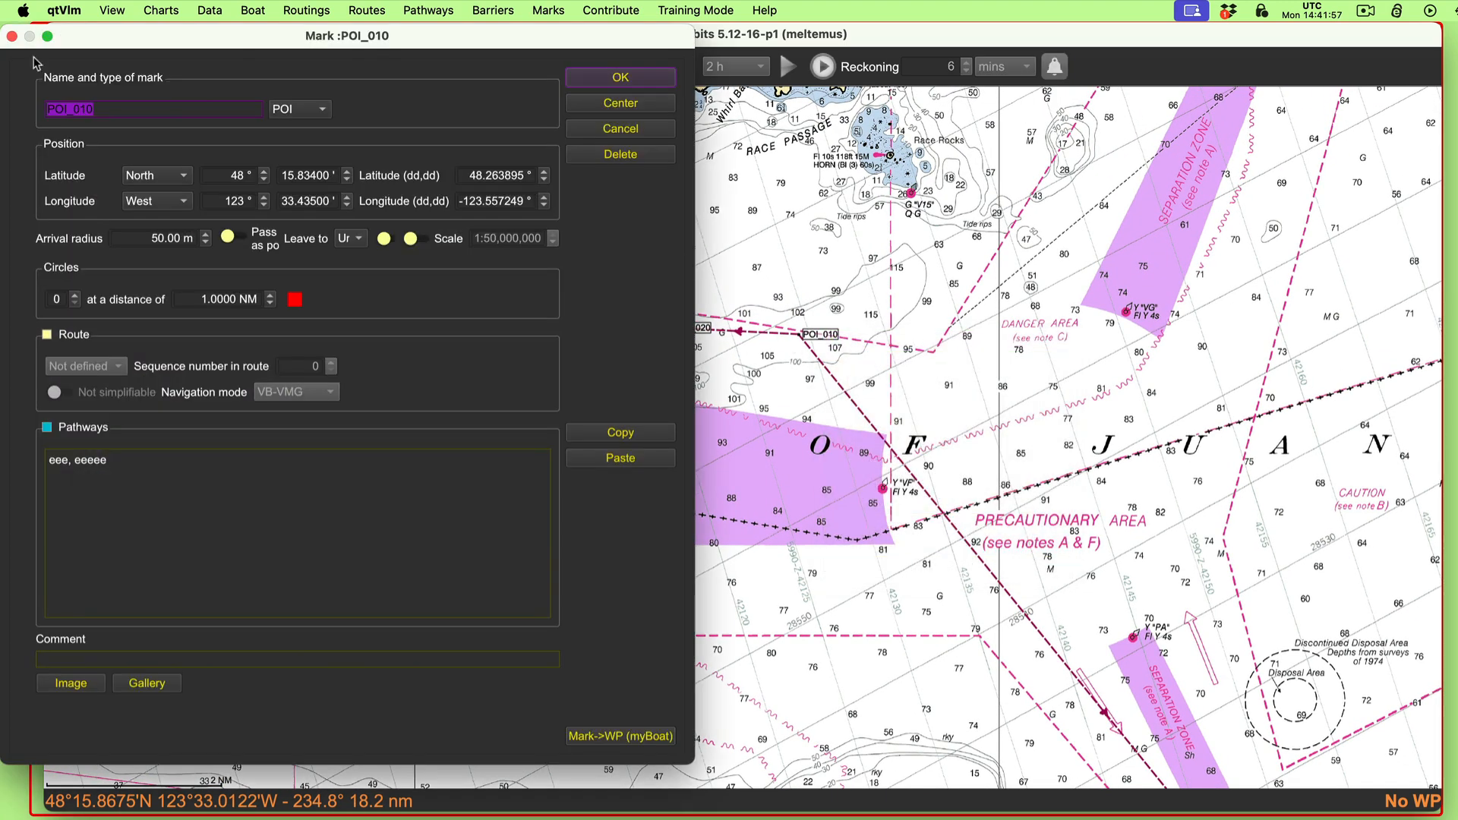
left_click(74, 295)
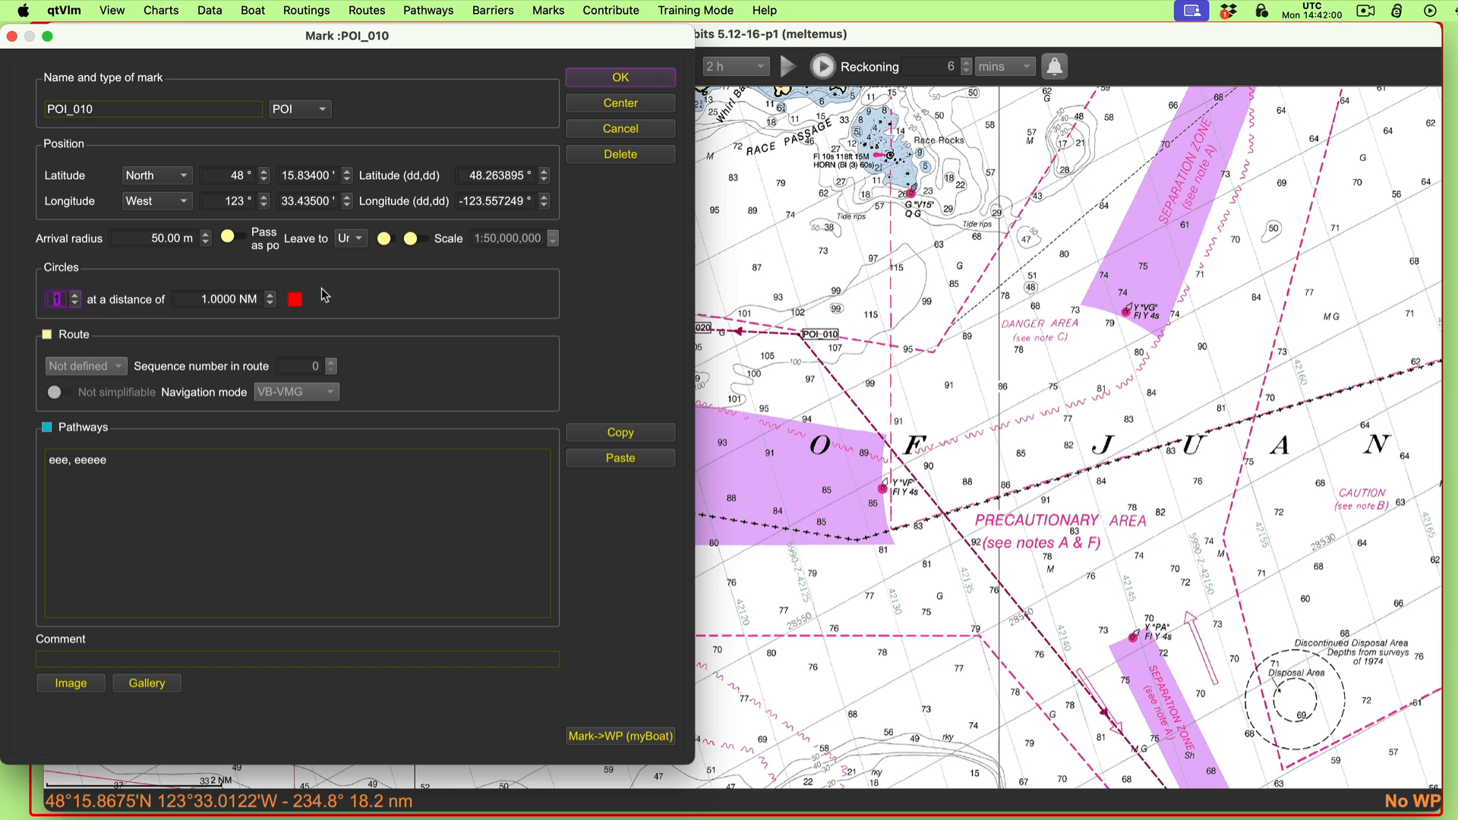
left_click_drag(201, 300, 211, 299)
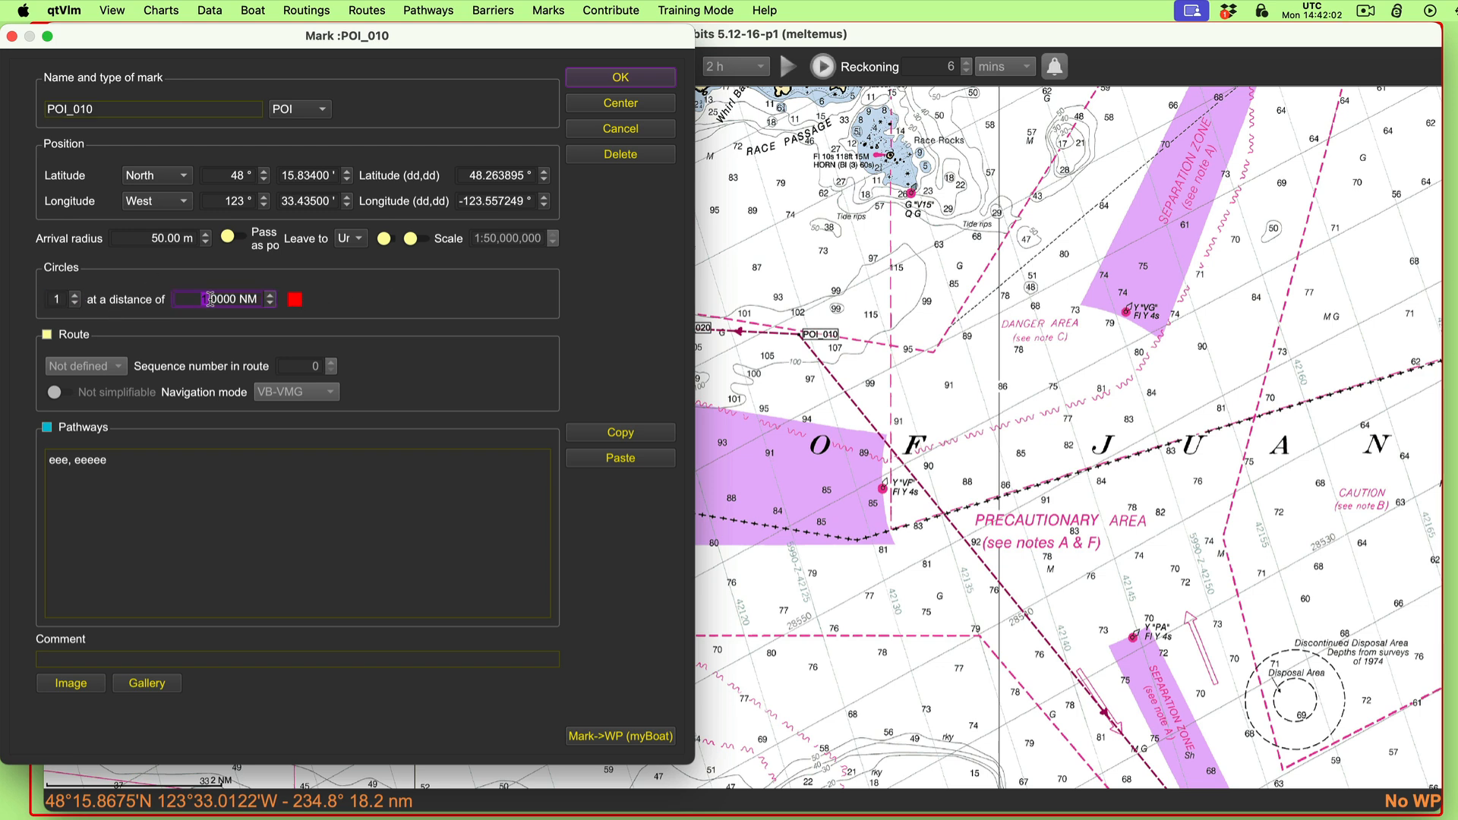
type("1.5")
left_click(622, 78)
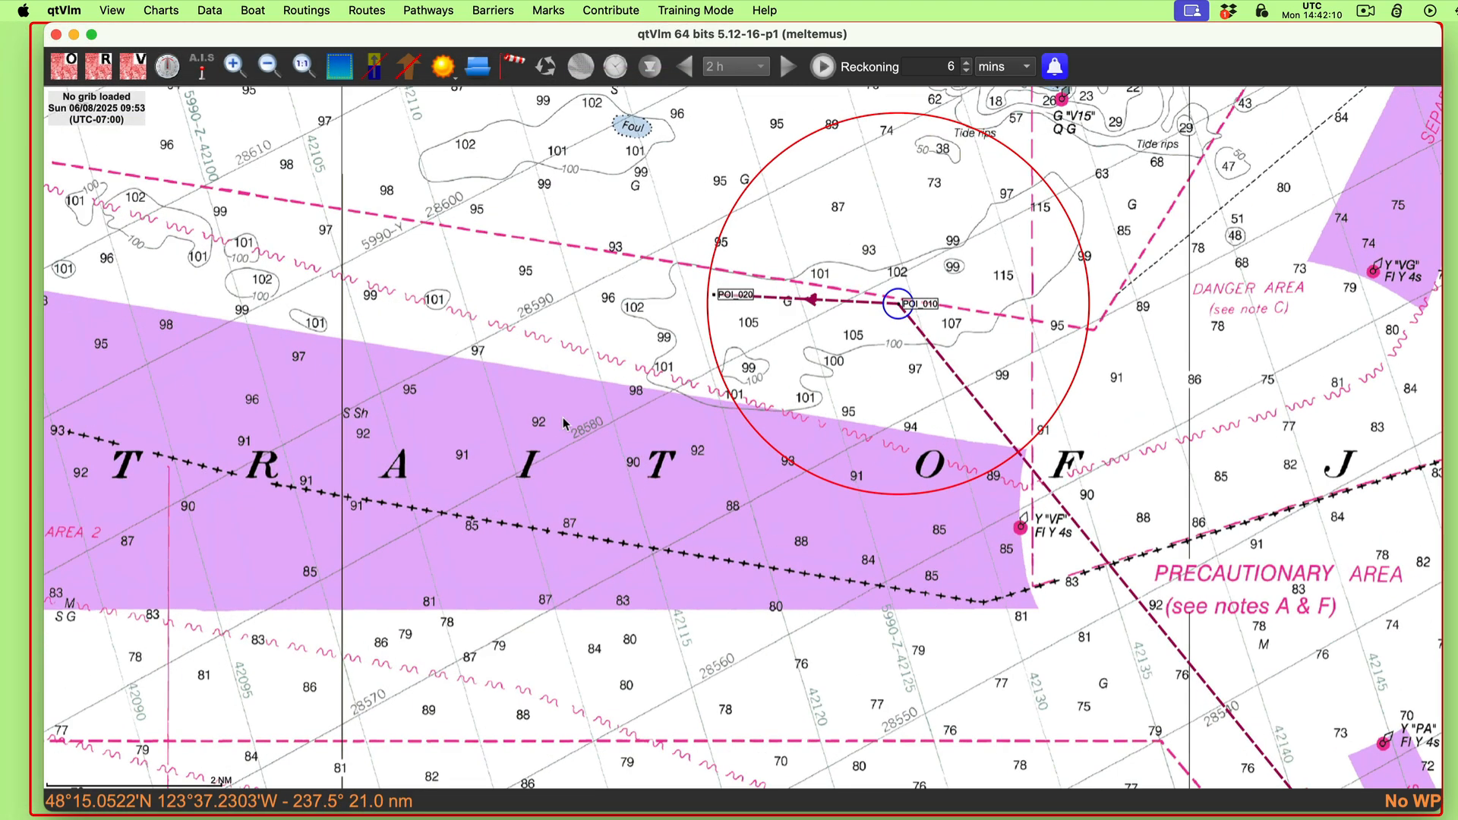
Step: Check POI_010's circle settings and move the drift line's end point POI_020 onto the 1.5 NM circle, toward 273.1° true
scroll(564, 423, "up", 5)
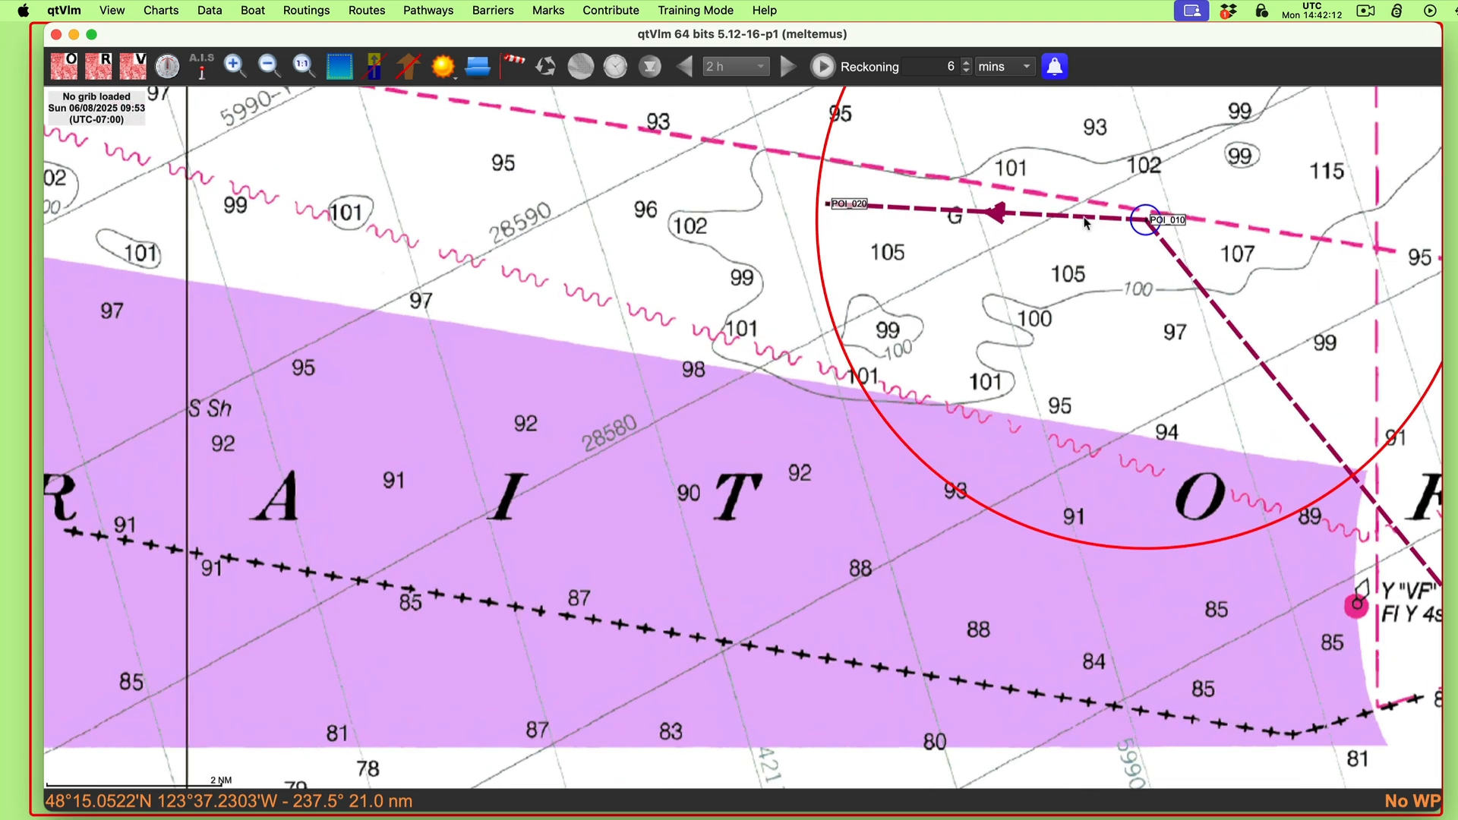
right_click(1151, 224)
left_click(1188, 230)
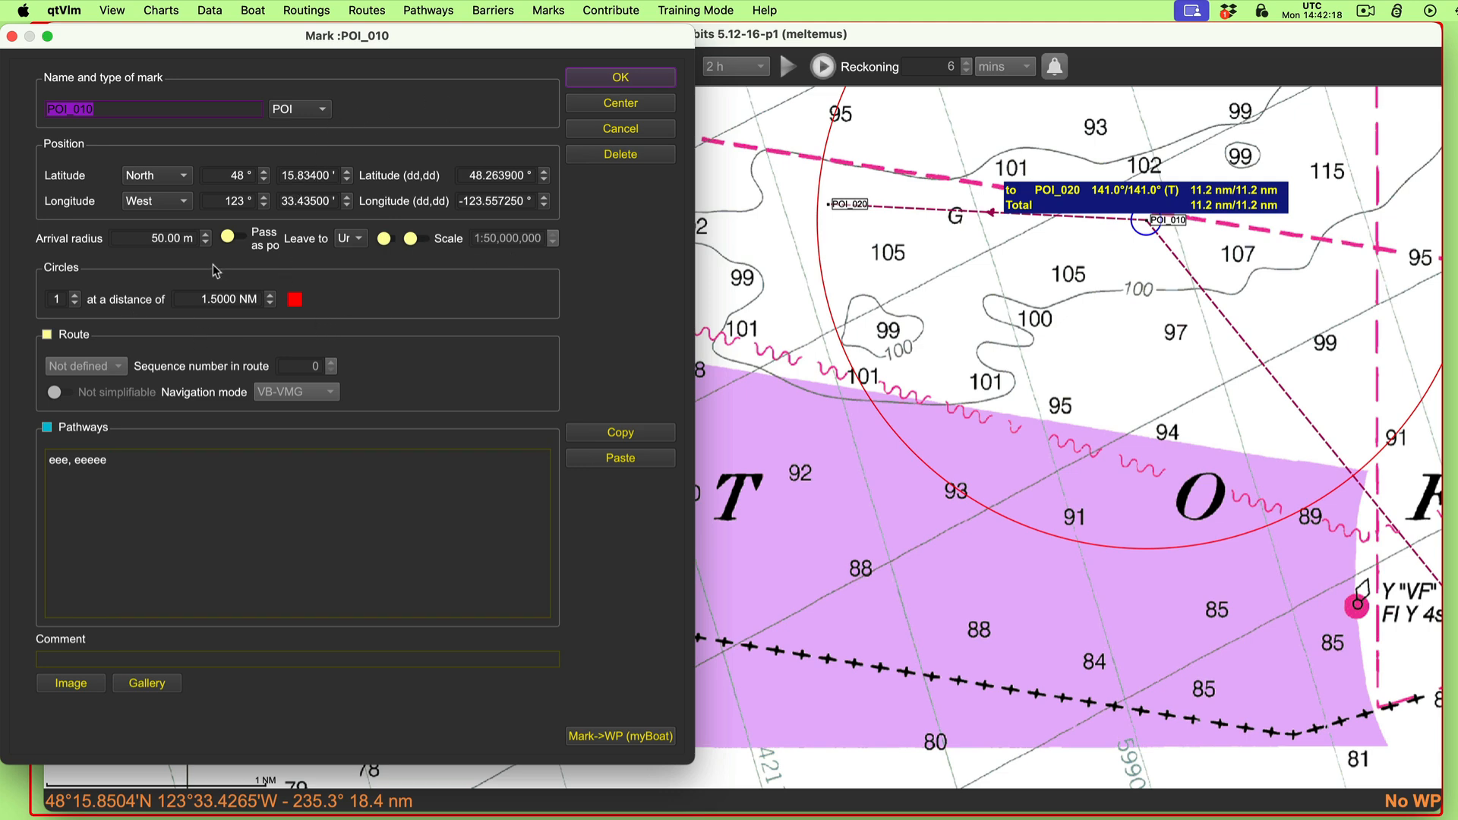
left_click(619, 79)
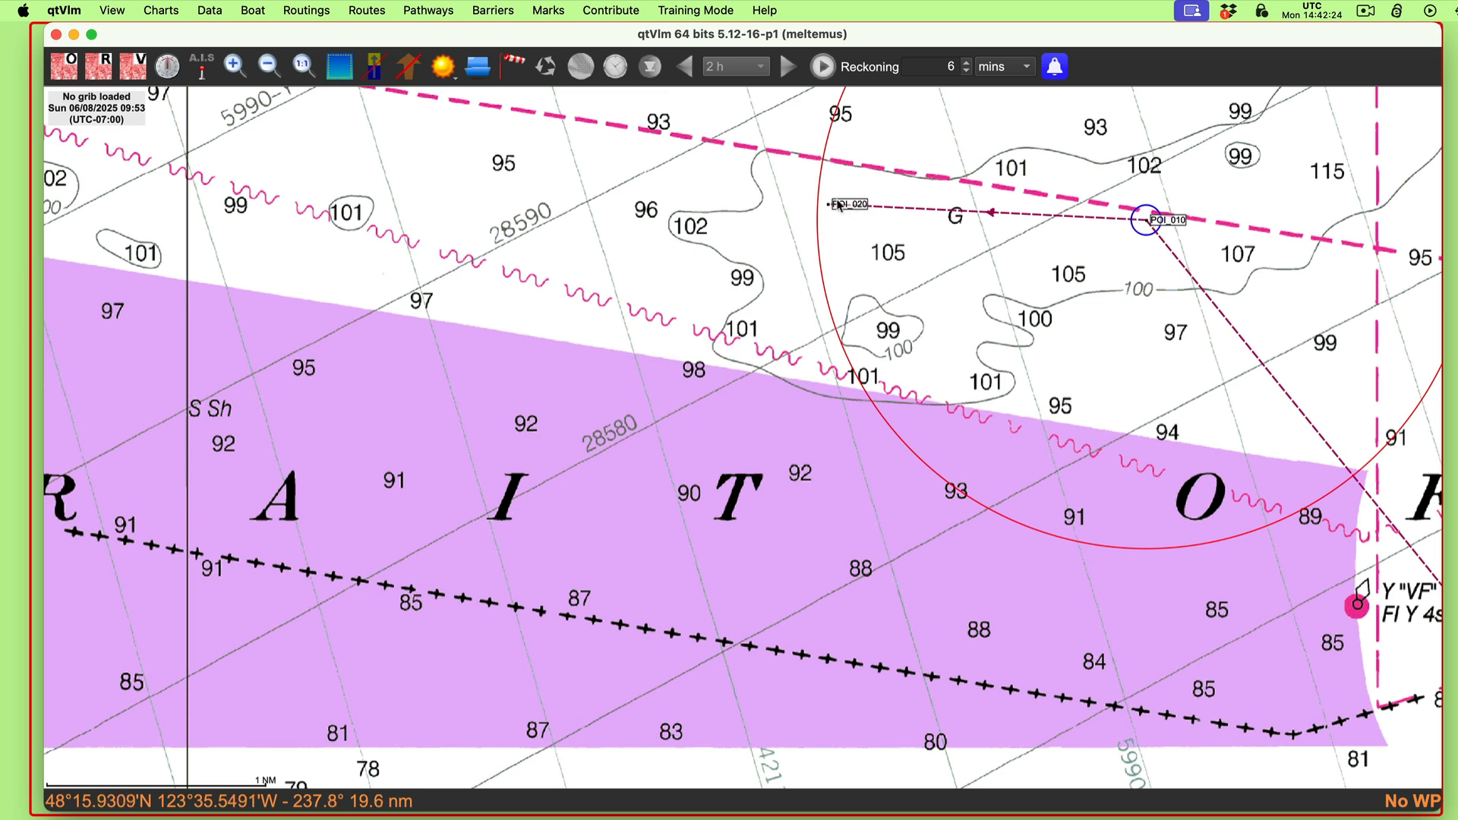
mouse_move(846, 207)
left_mouse_down()
mouse_move(833, 228)
mouse_move(843, 175)
mouse_move(836, 217)
mouse_move(835, 202)
left_mouse_up()
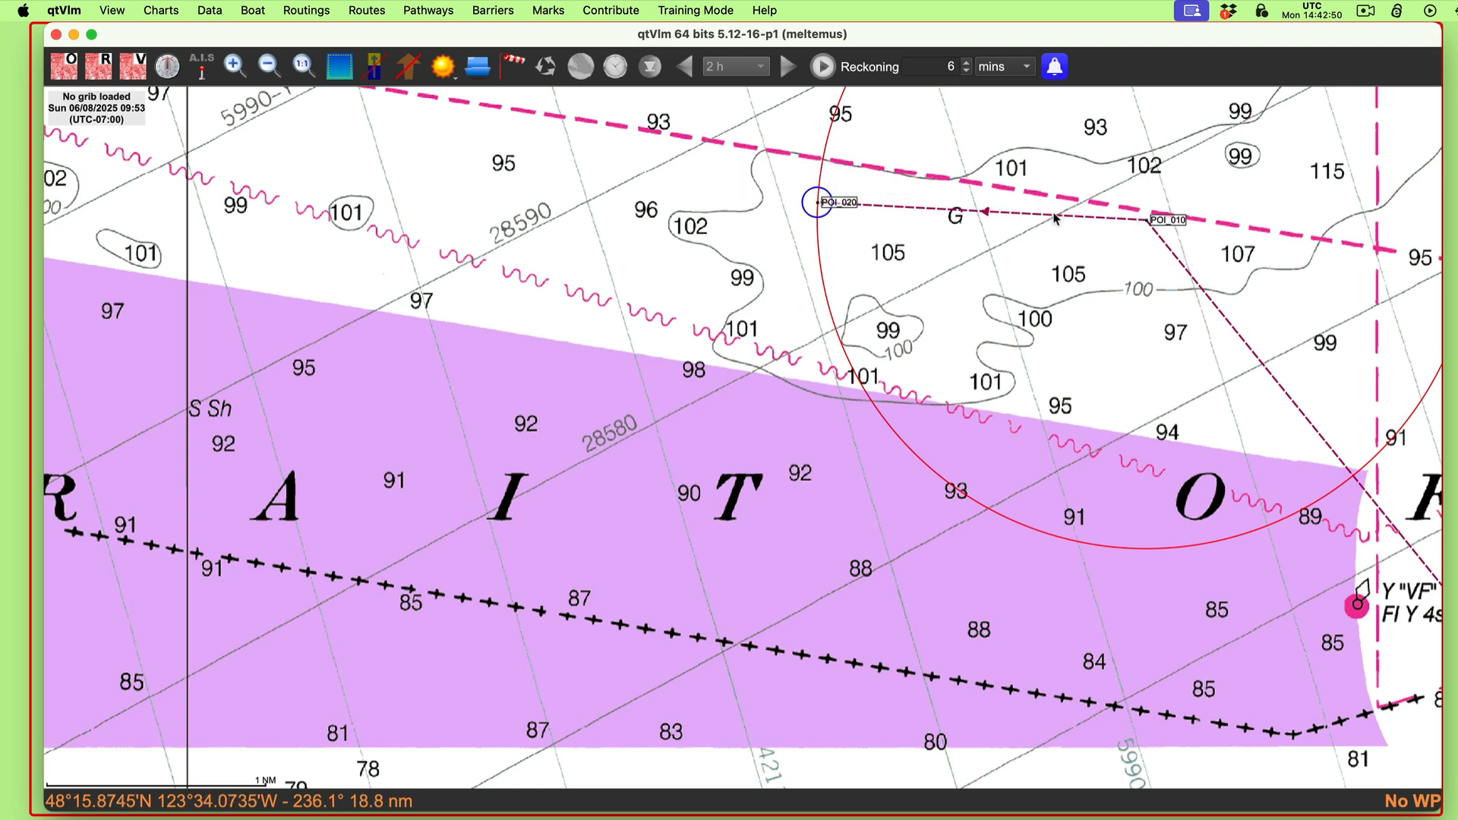
mouse_move(1052, 220)
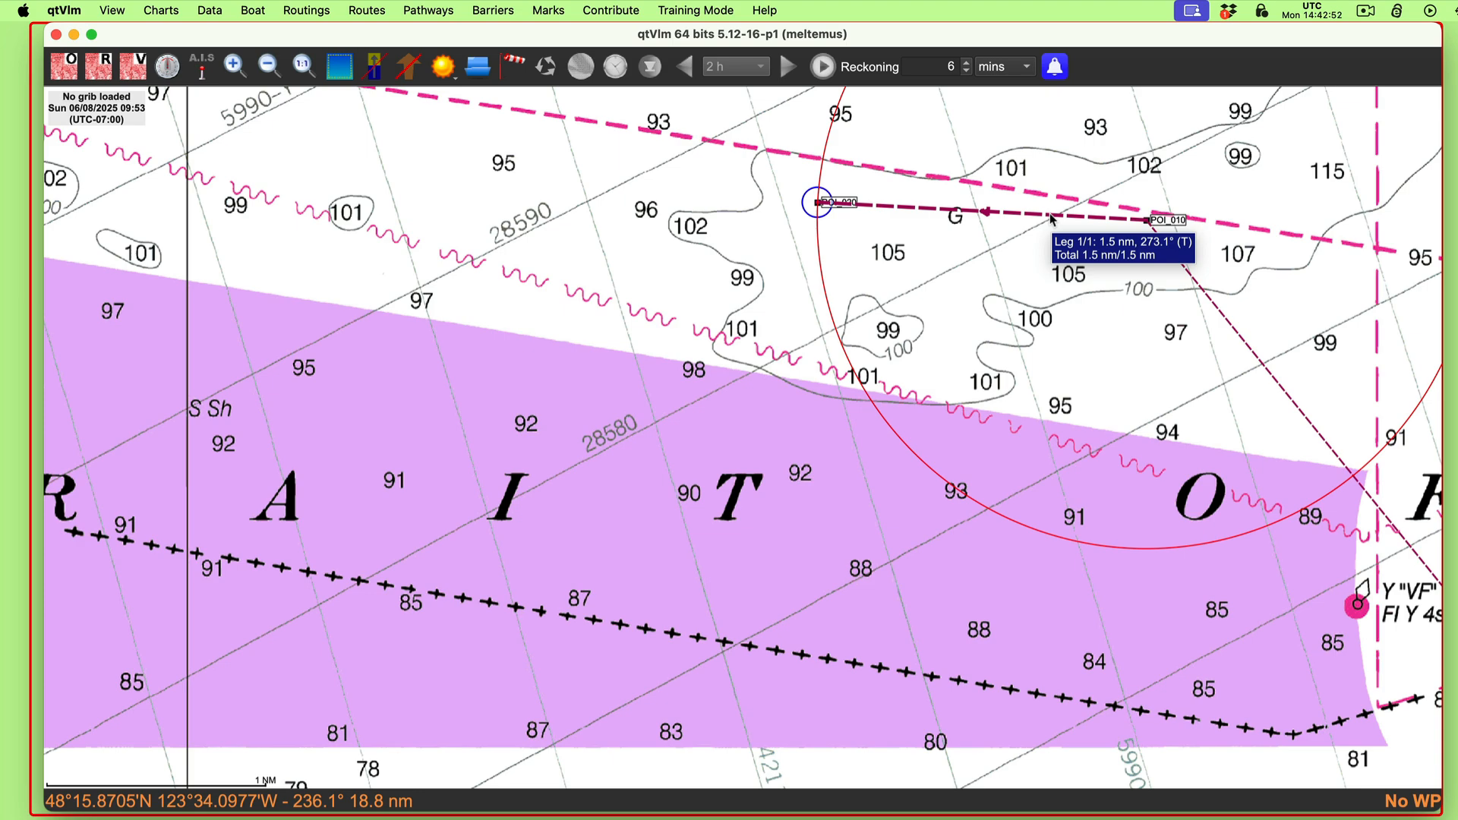
Step: Rename the drift line's end point POI_020 as B and add one circle with a 5.5 NM radius around it
left_click_drag(719, 551, 557, 413)
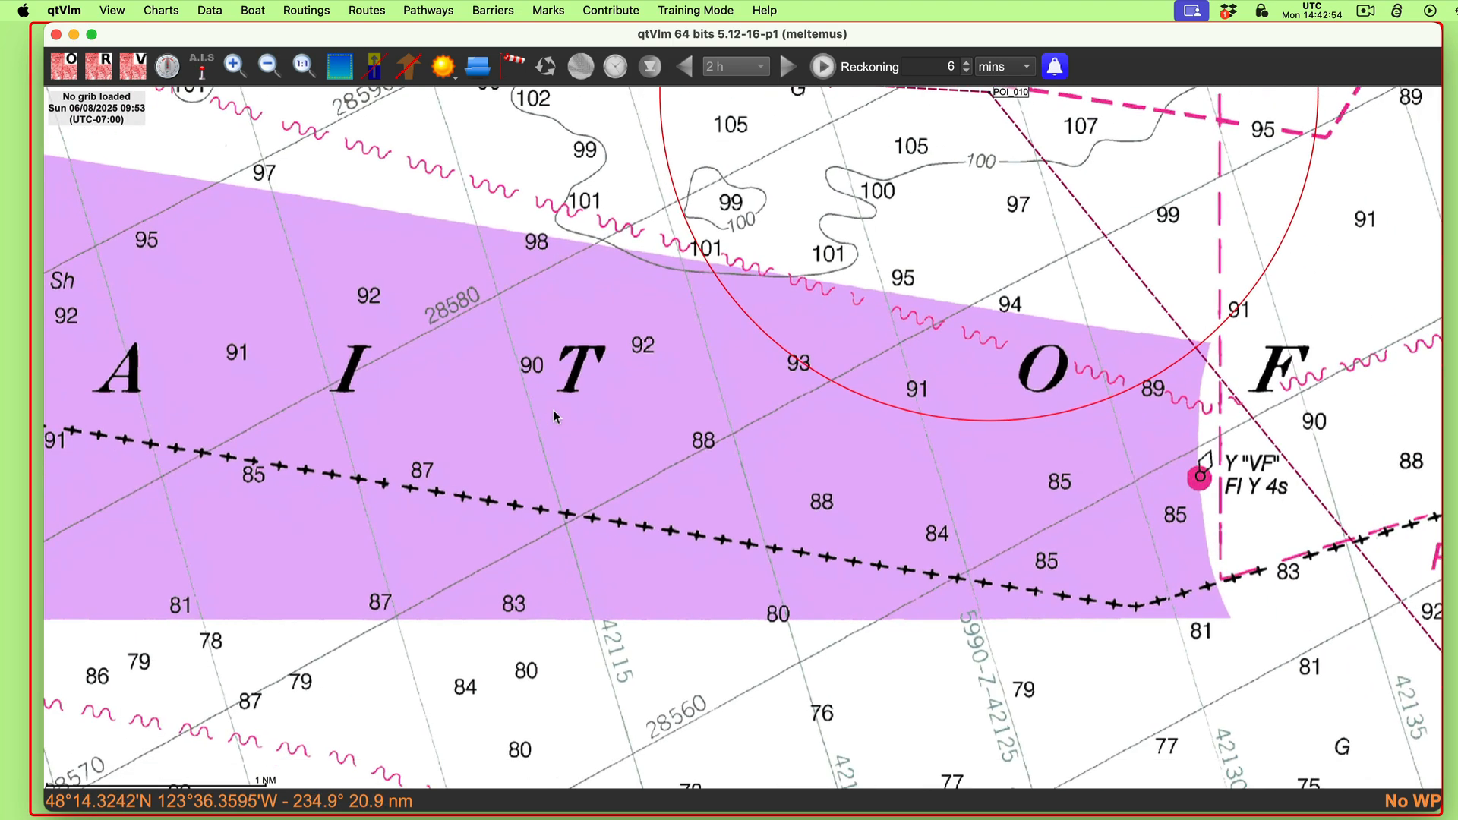
scroll(560, 428, "down", 5)
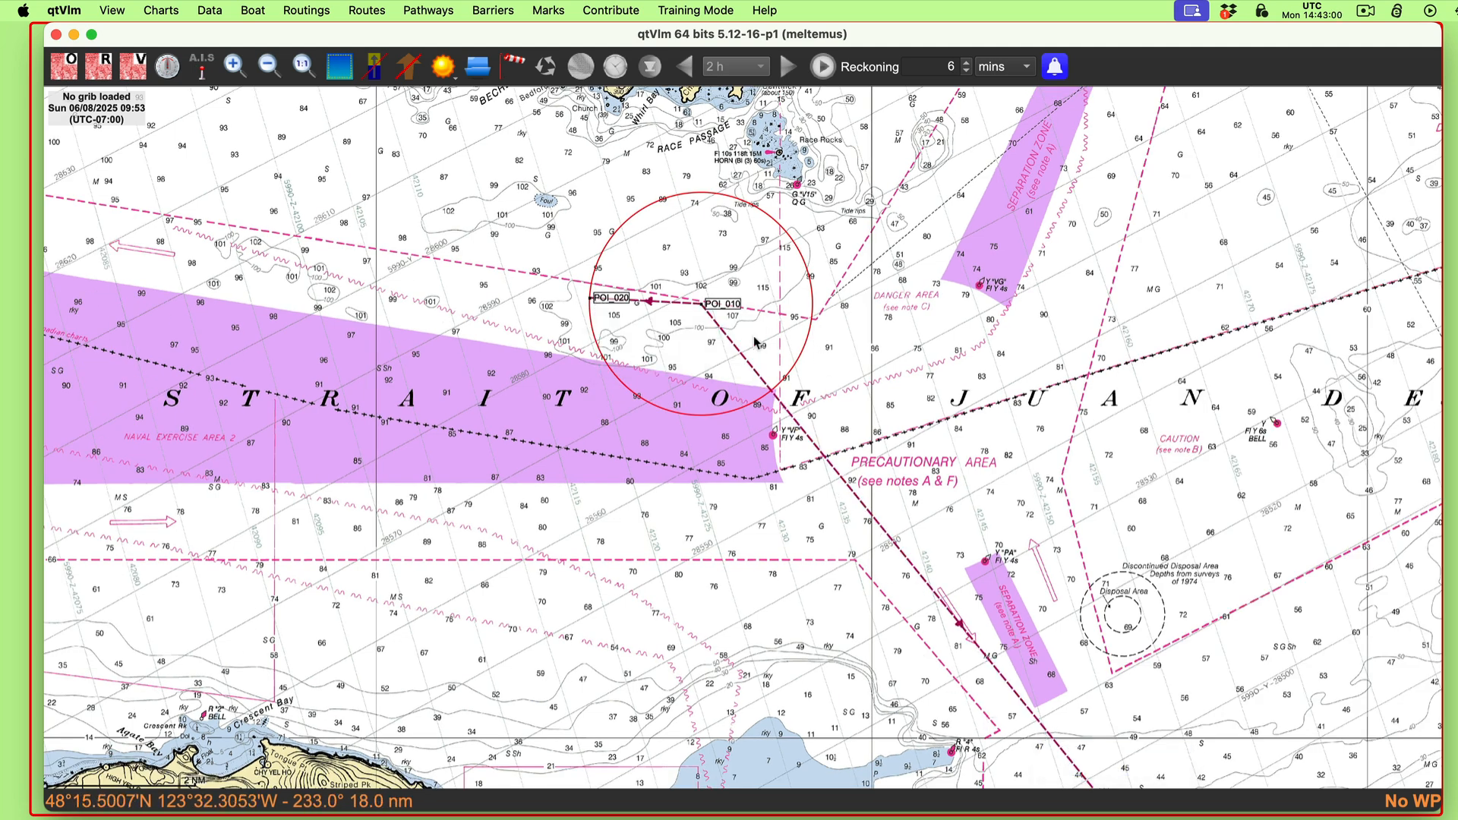
mouse_move(594, 306)
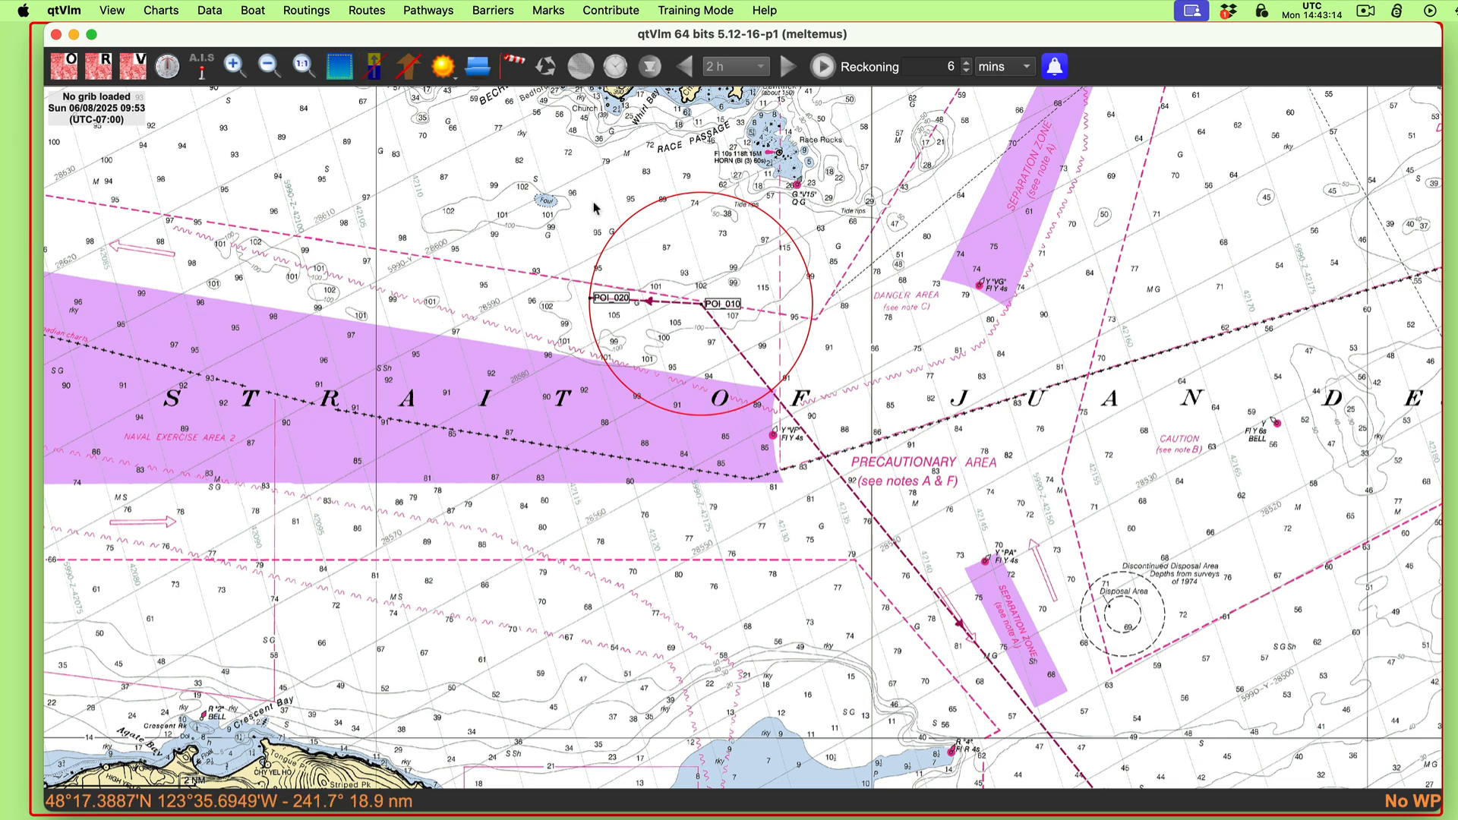
right_click(600, 301)
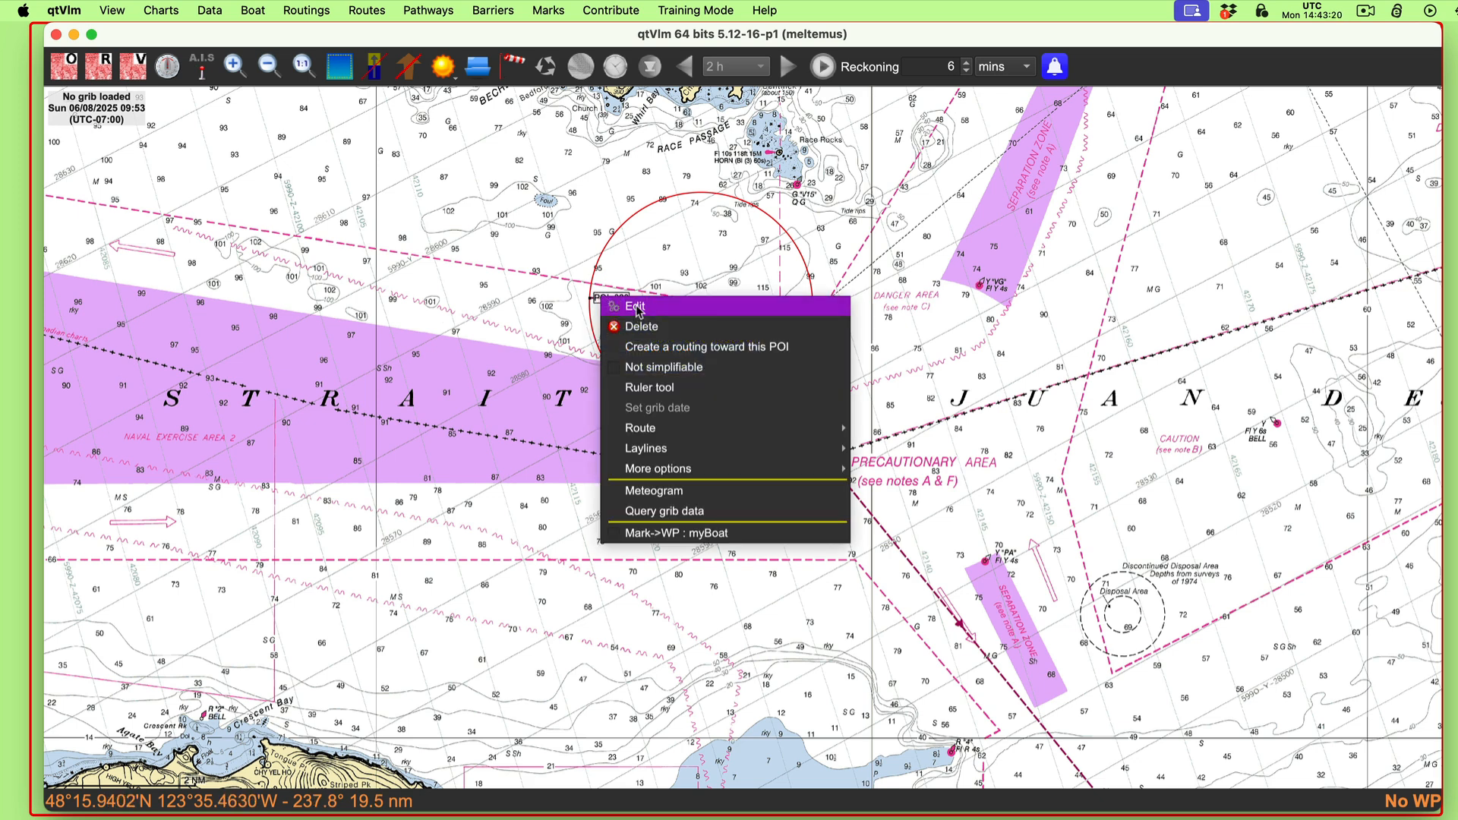
left_click(637, 307)
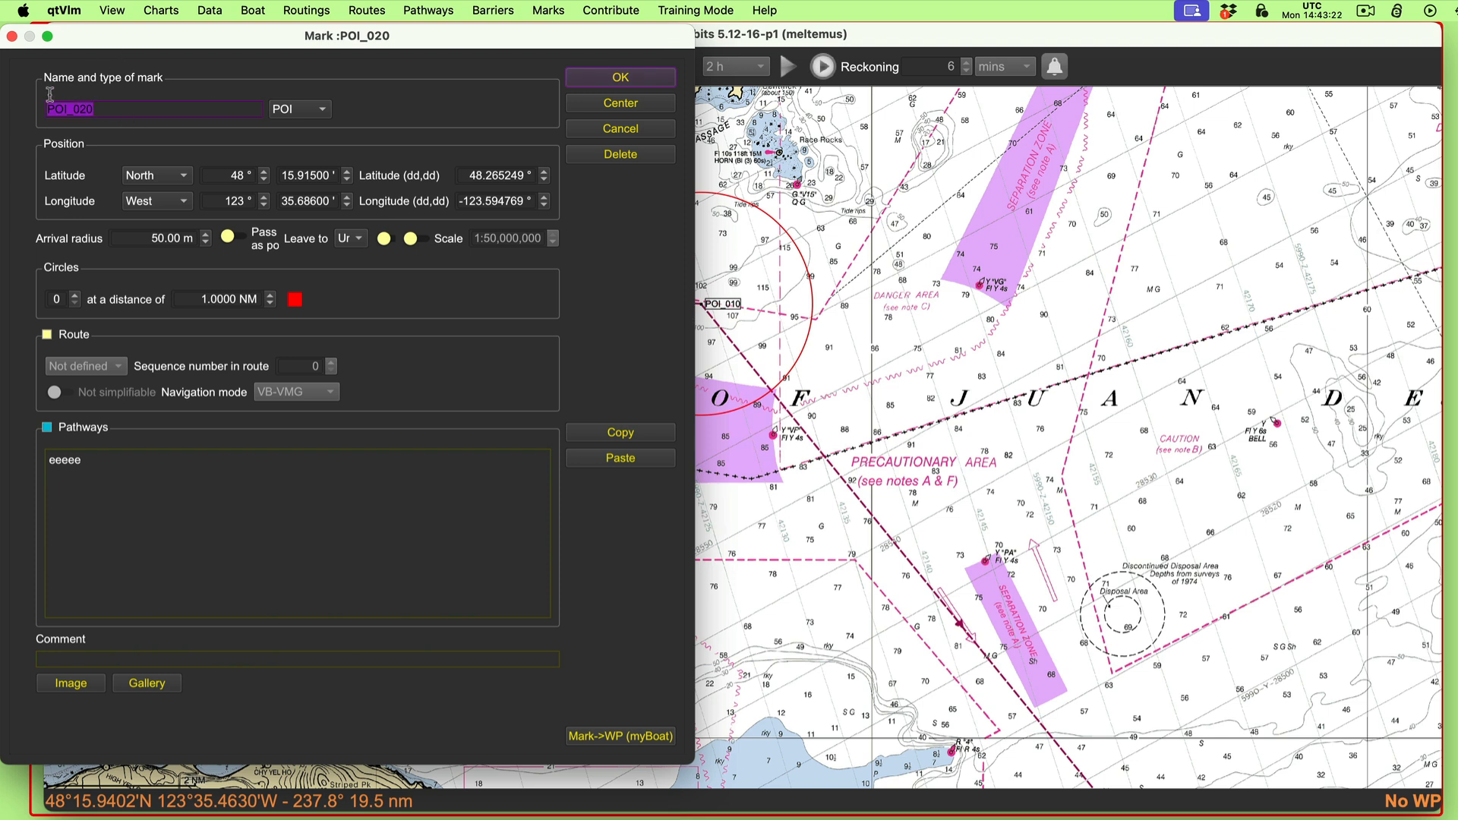
type("B")
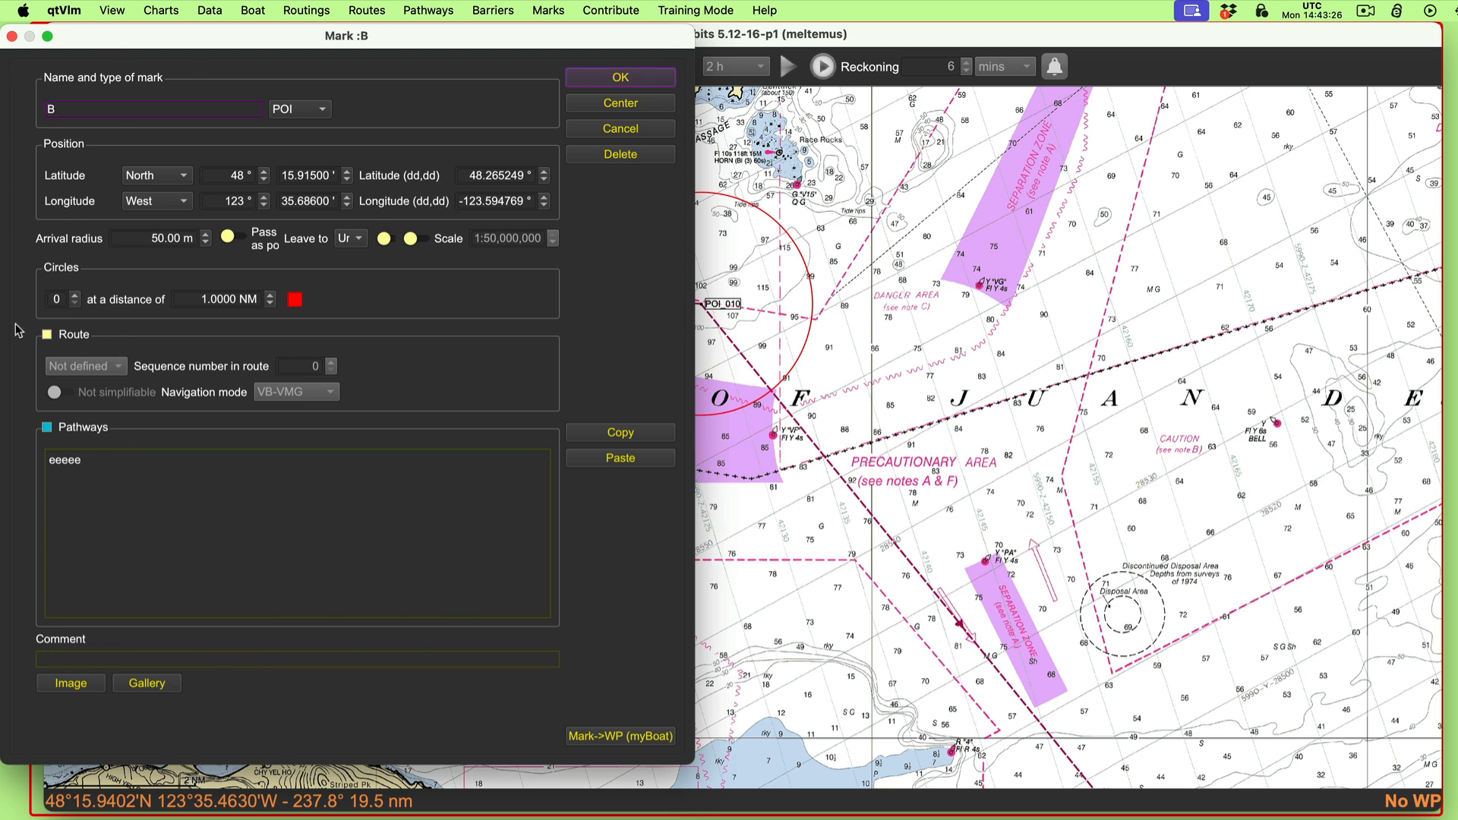
left_click(76, 296)
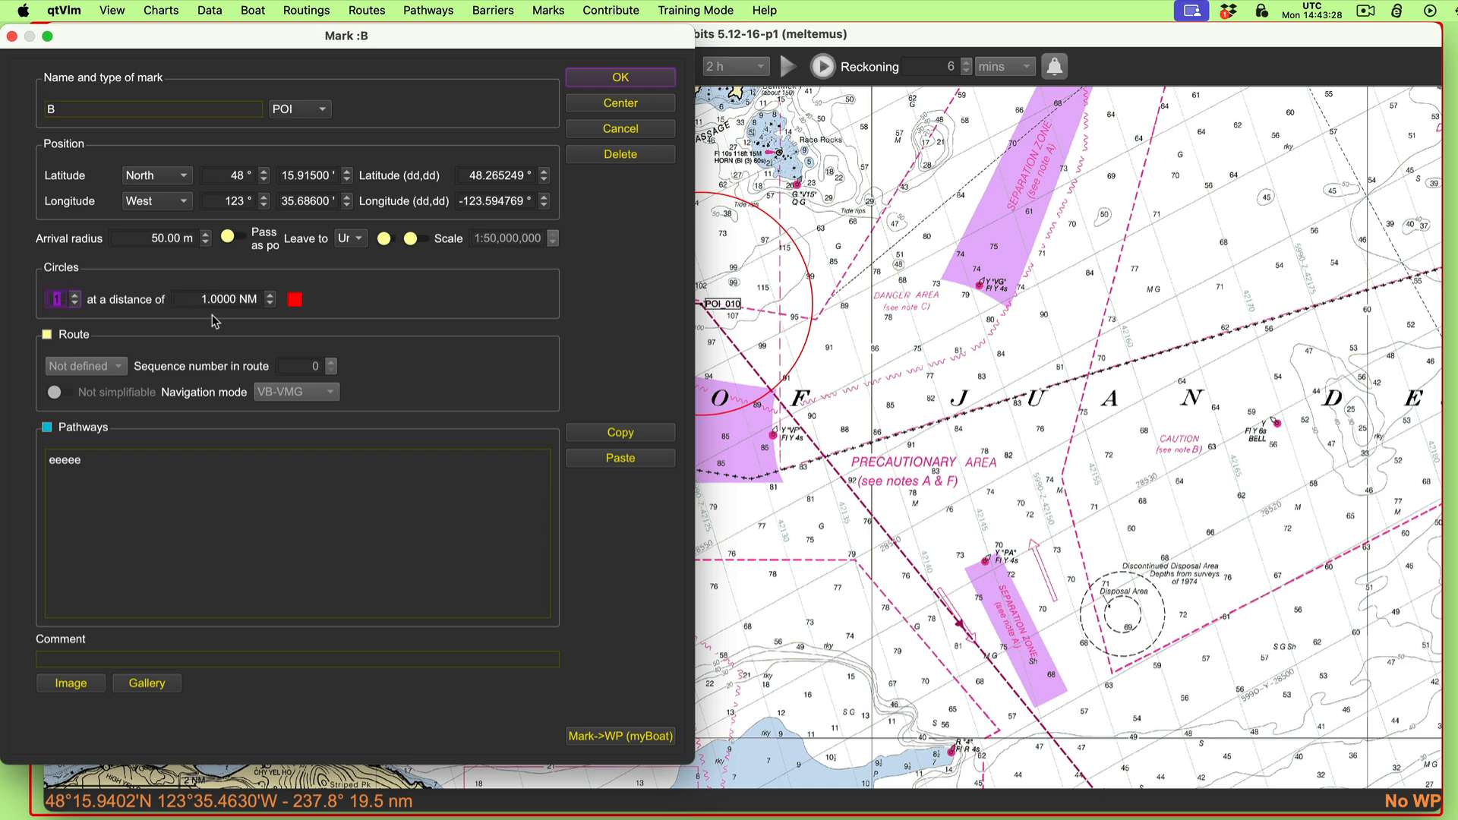
left_click_drag(217, 299, 187, 297)
type("5")
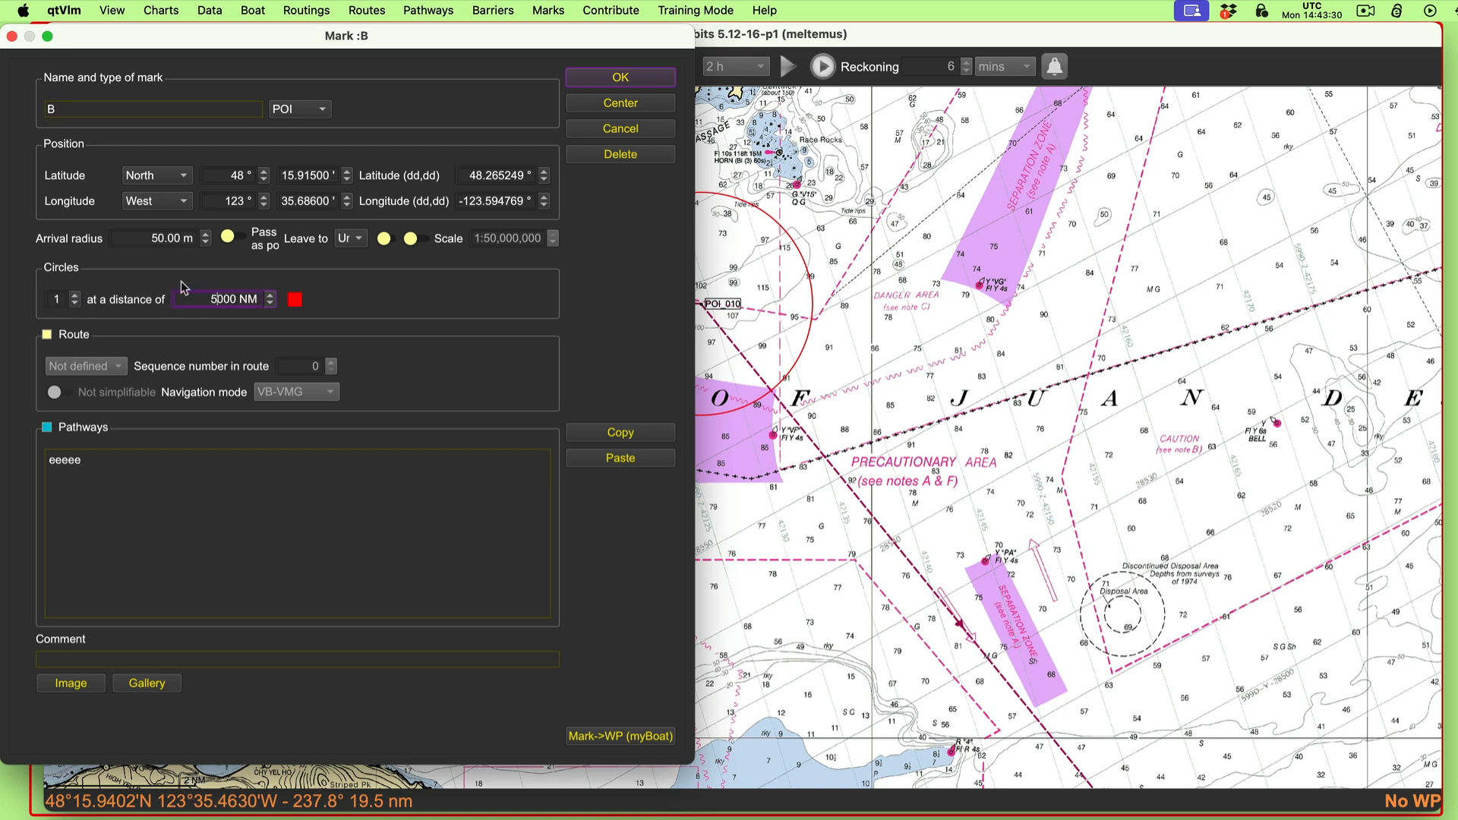
type(".5")
left_click(623, 78)
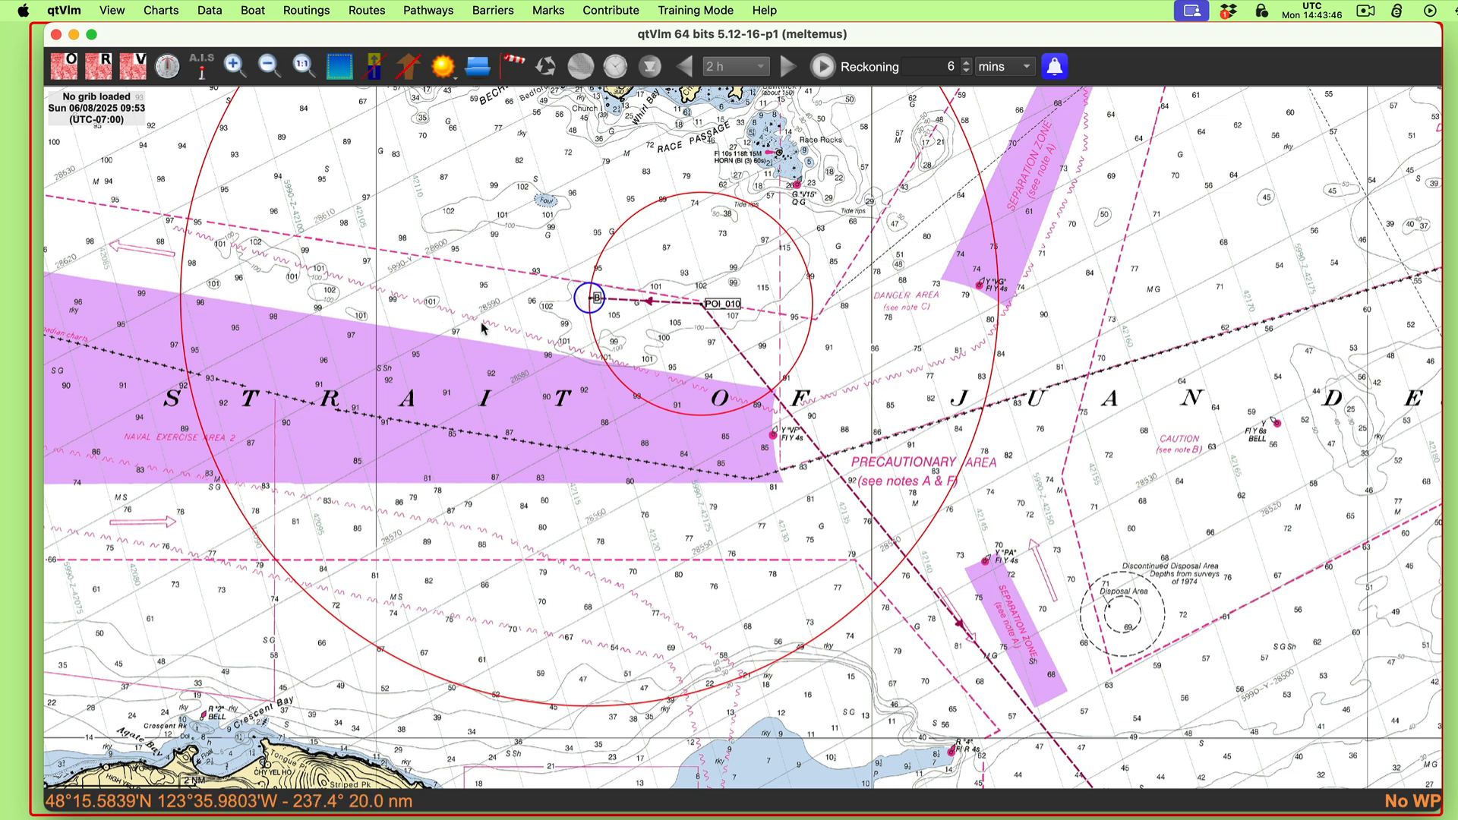
Step: Append a POI to pathway eeeee after B and move it to where the 5.5 NM circle crosses the course line
right_click(626, 302)
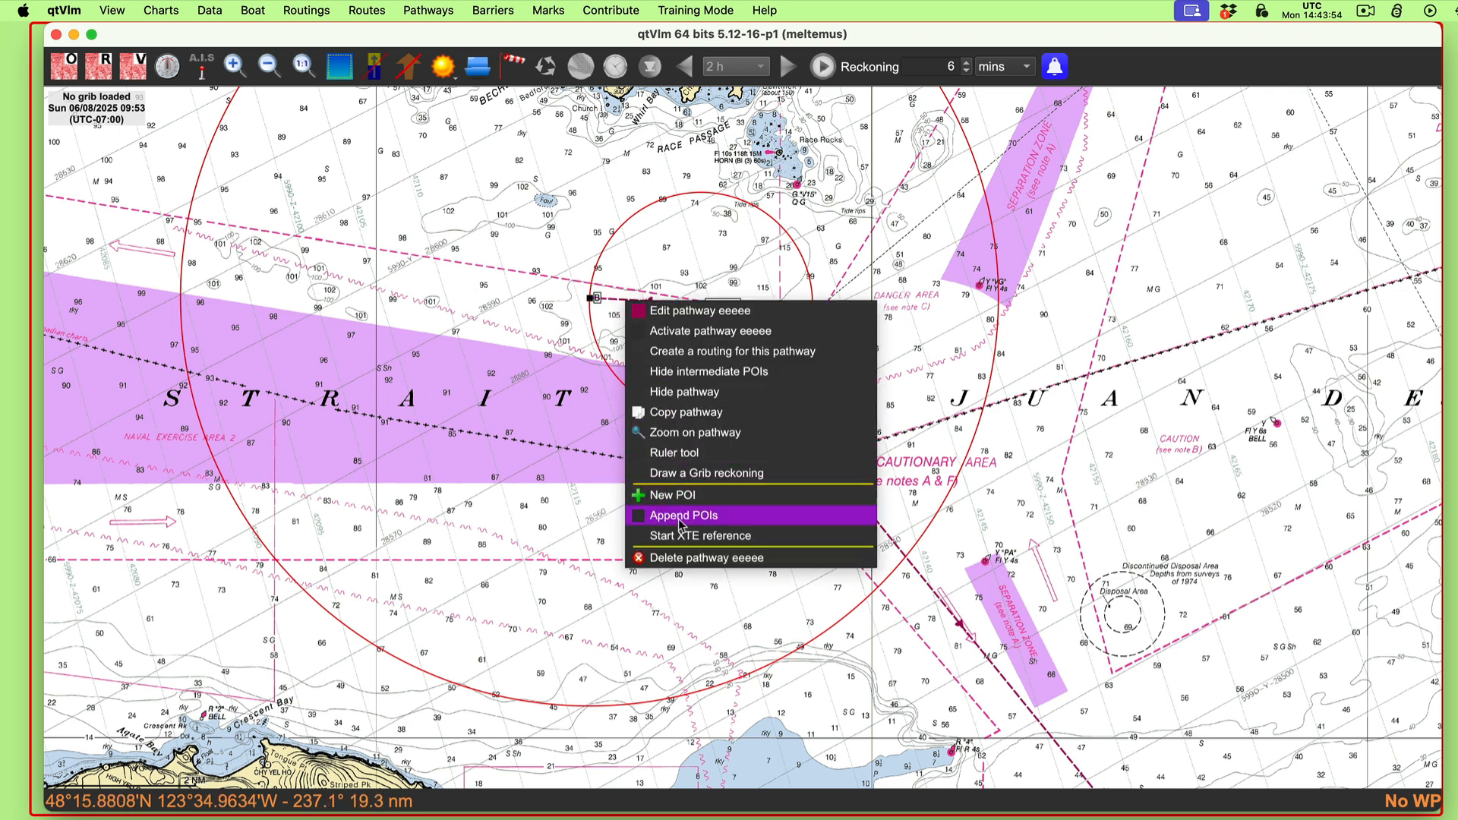
left_click(681, 516)
left_click(597, 540)
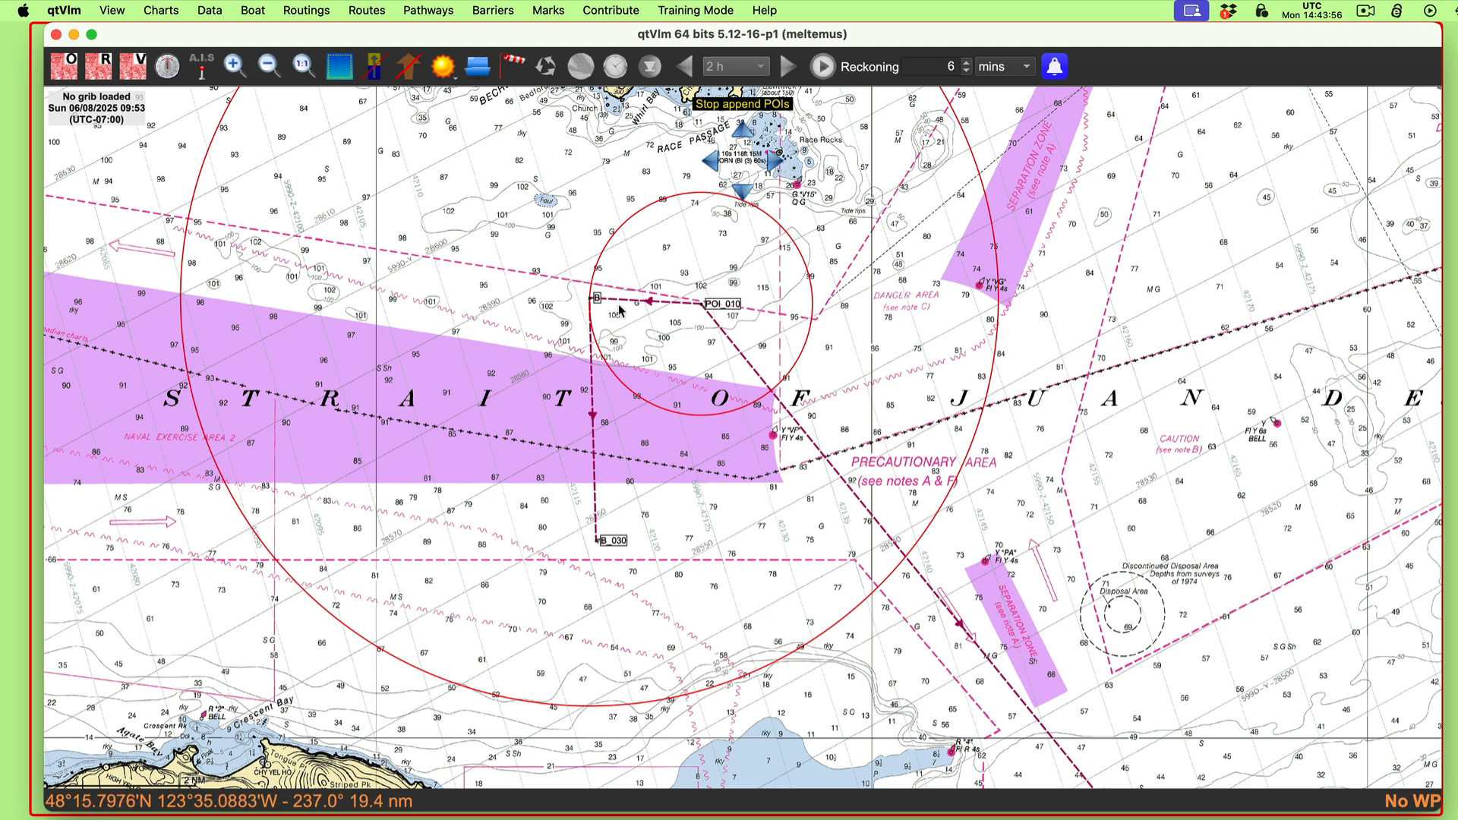
key("Escape")
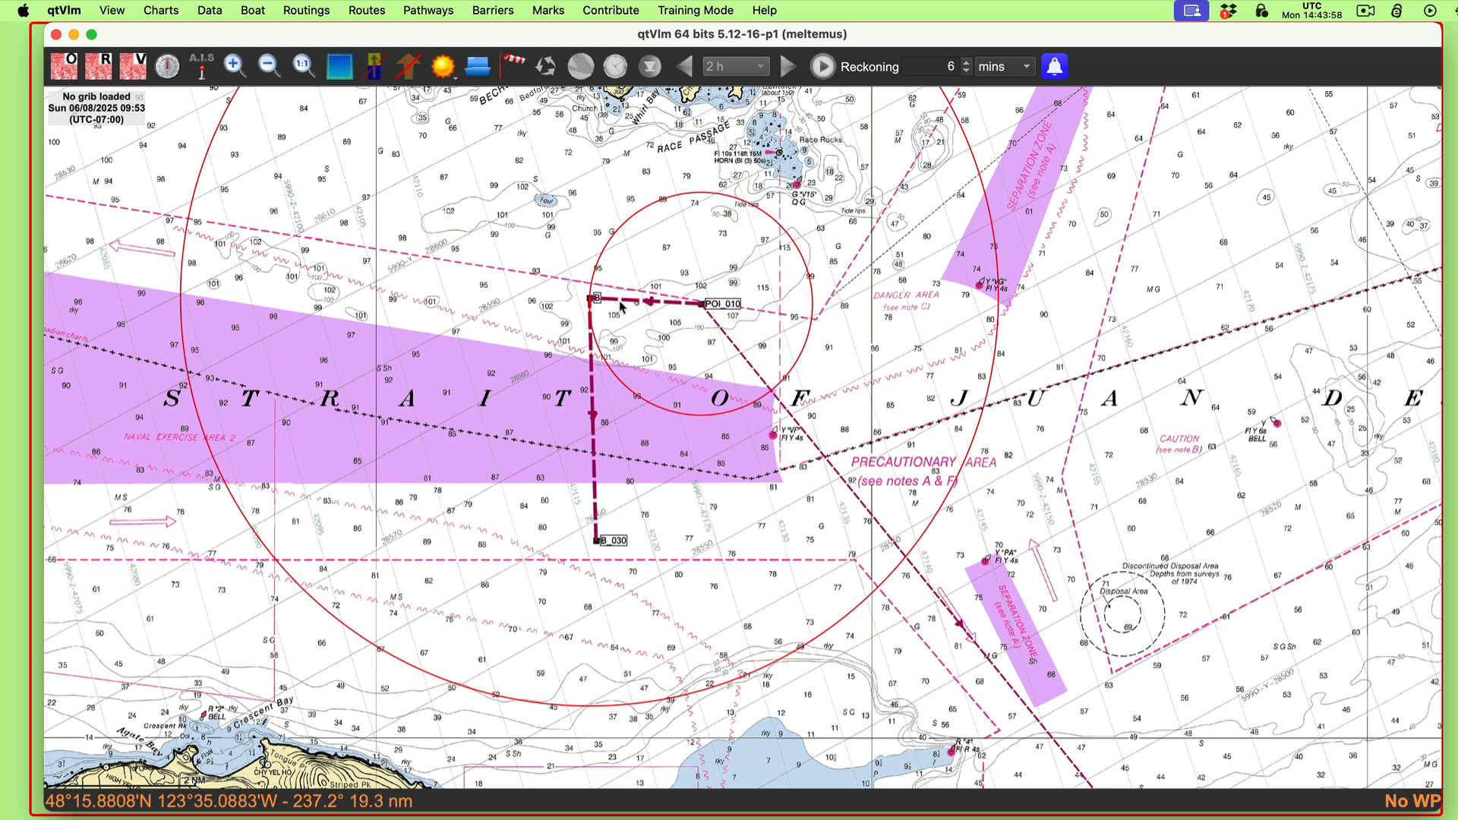
left_click_drag(607, 544, 931, 560)
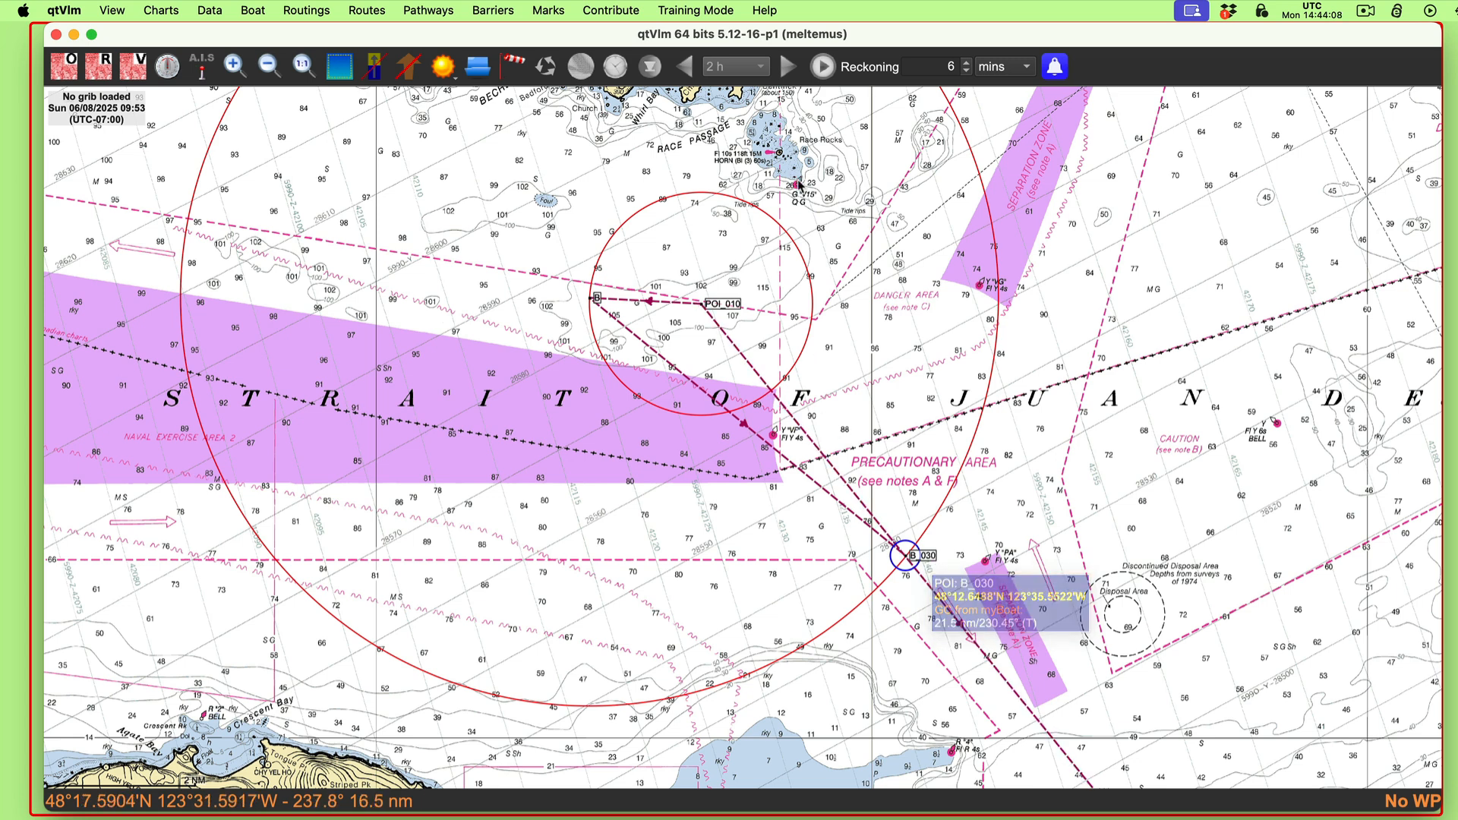
Step: Rename POI_010, the shared start of the course and drift lines, as A
mouse_move(712, 317)
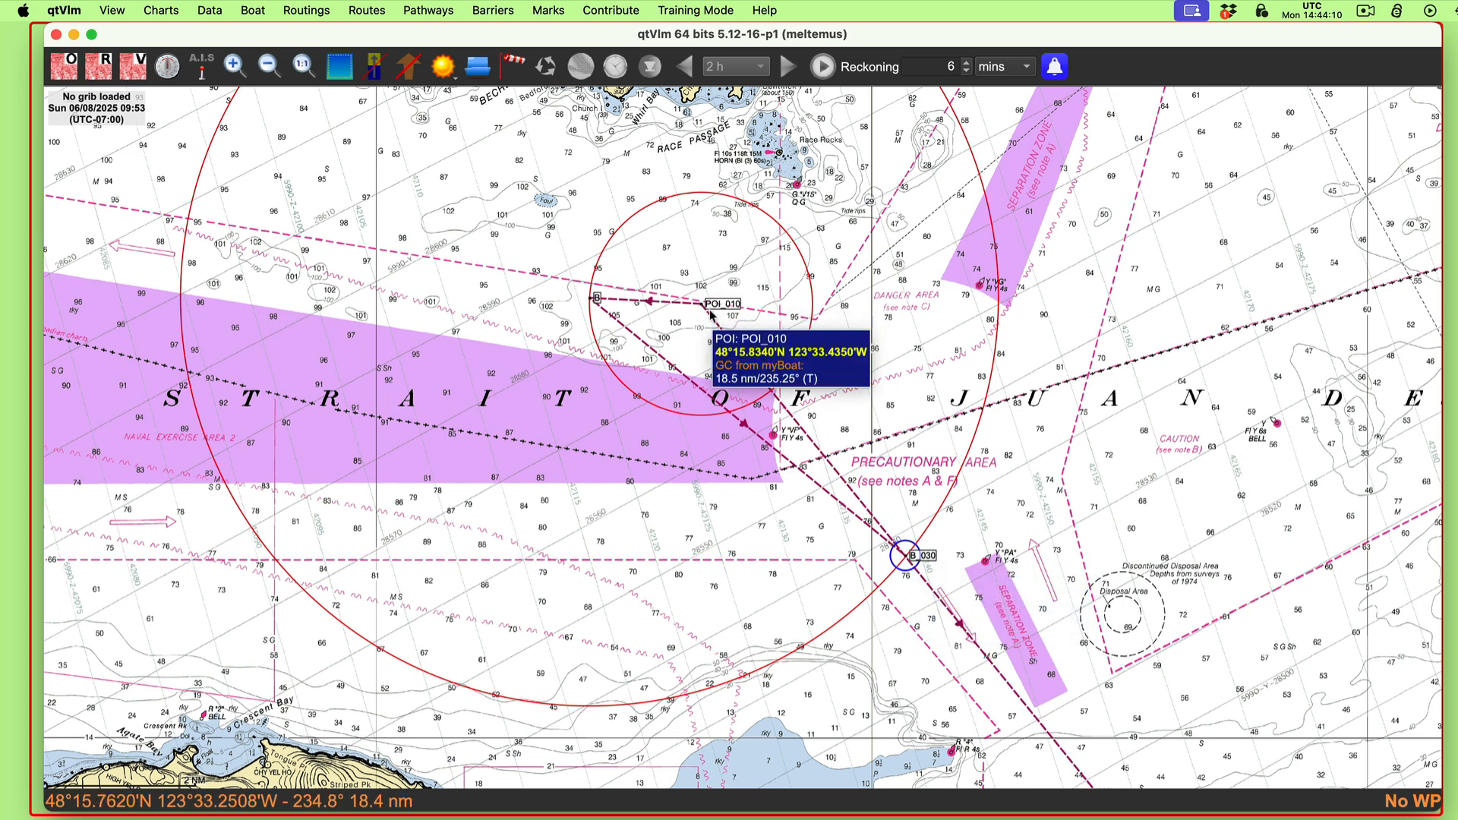
mouse_move(582, 303)
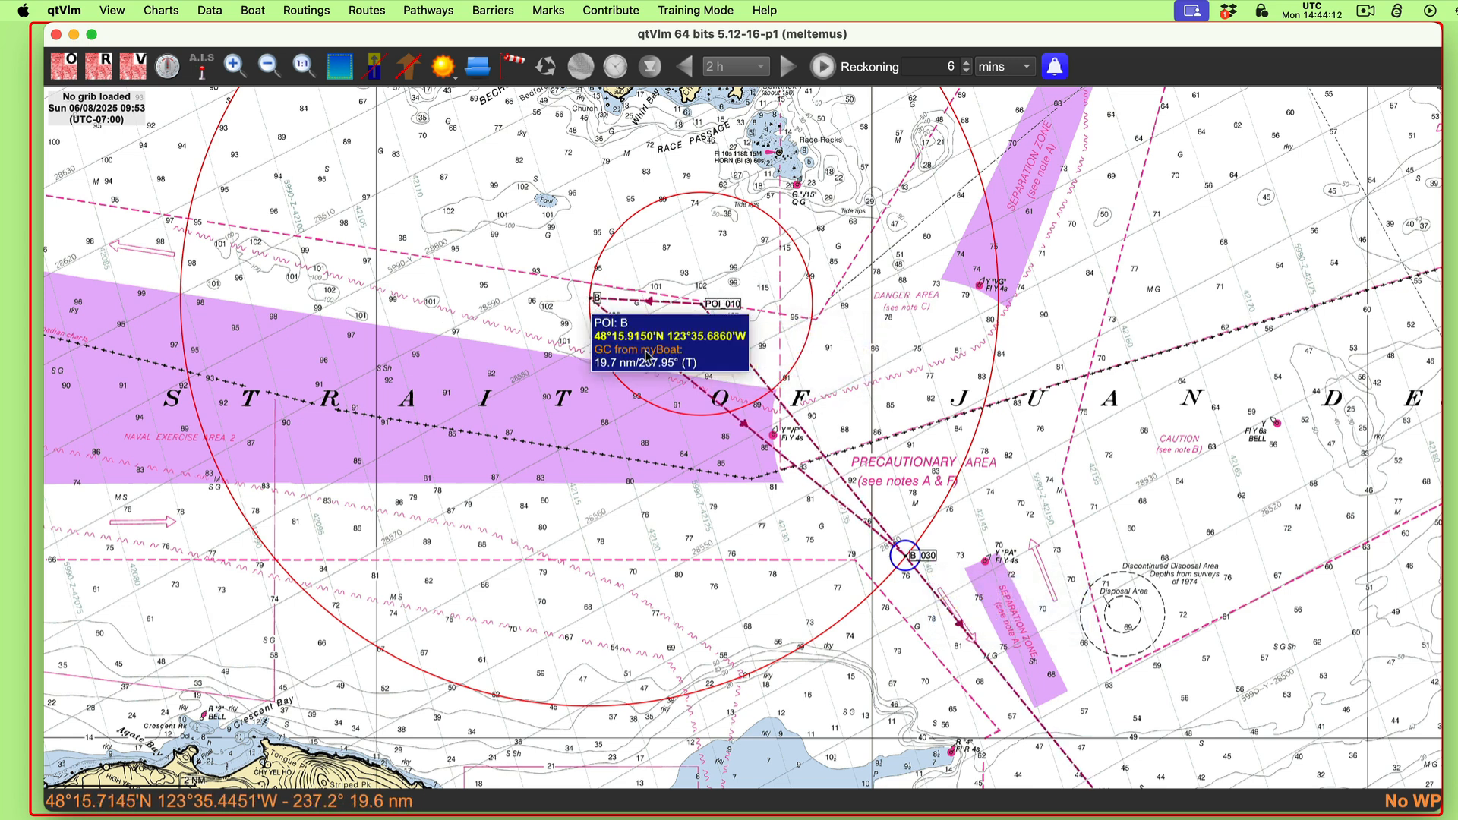
mouse_move(915, 565)
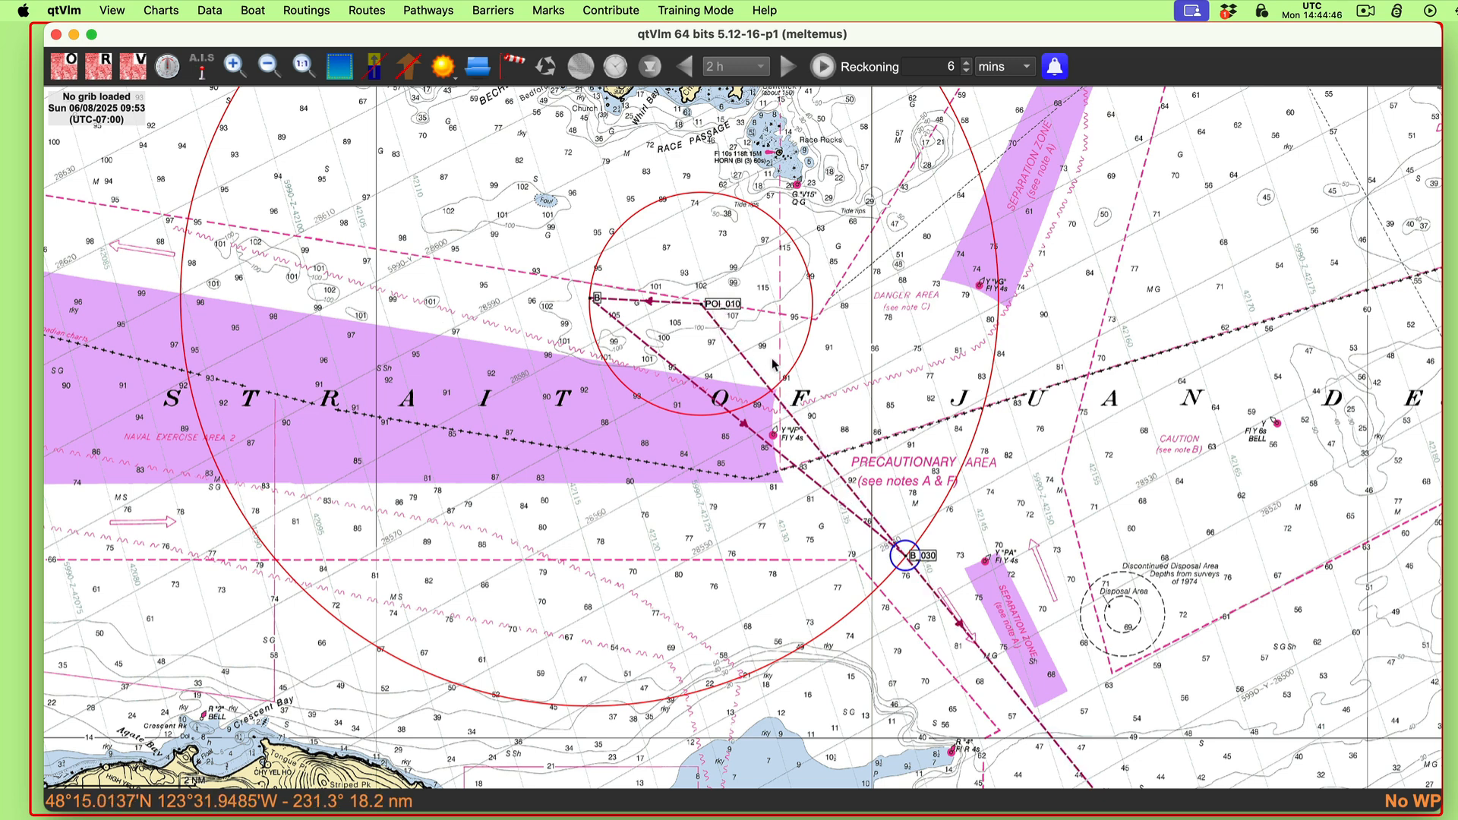
right_click(718, 307)
left_click(753, 313)
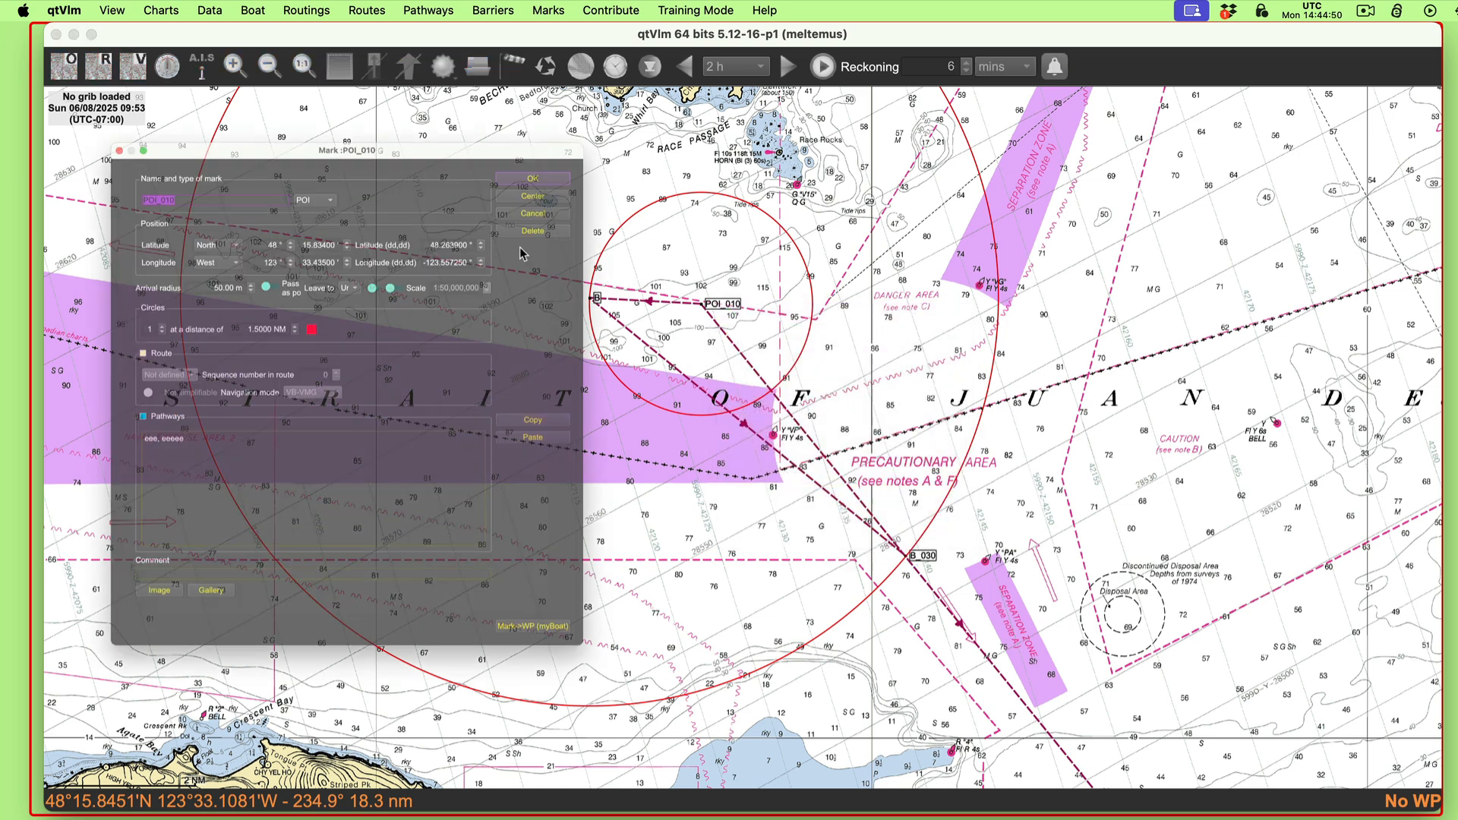
left_click_drag(106, 105, 39, 99)
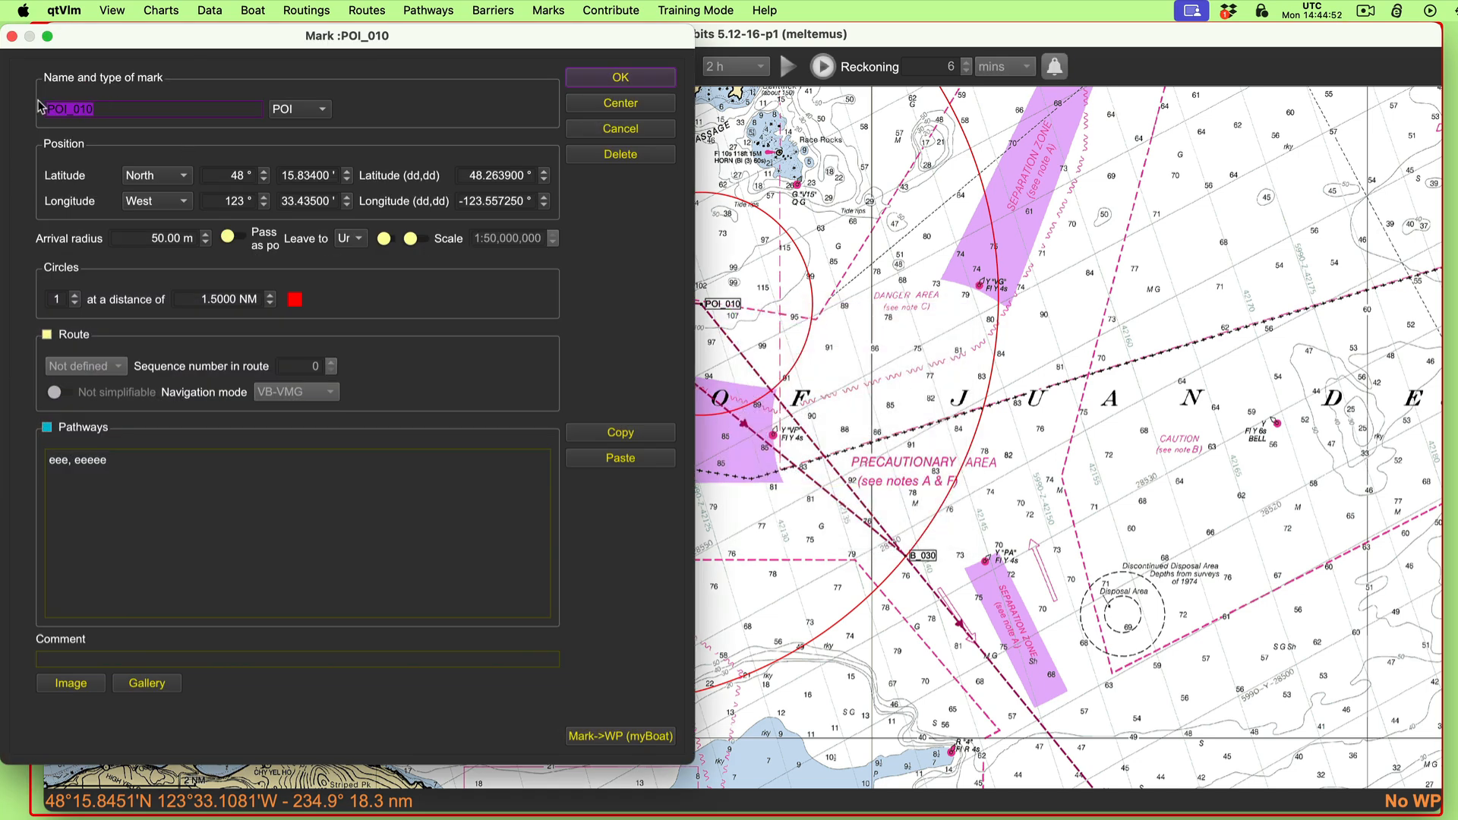
type("A")
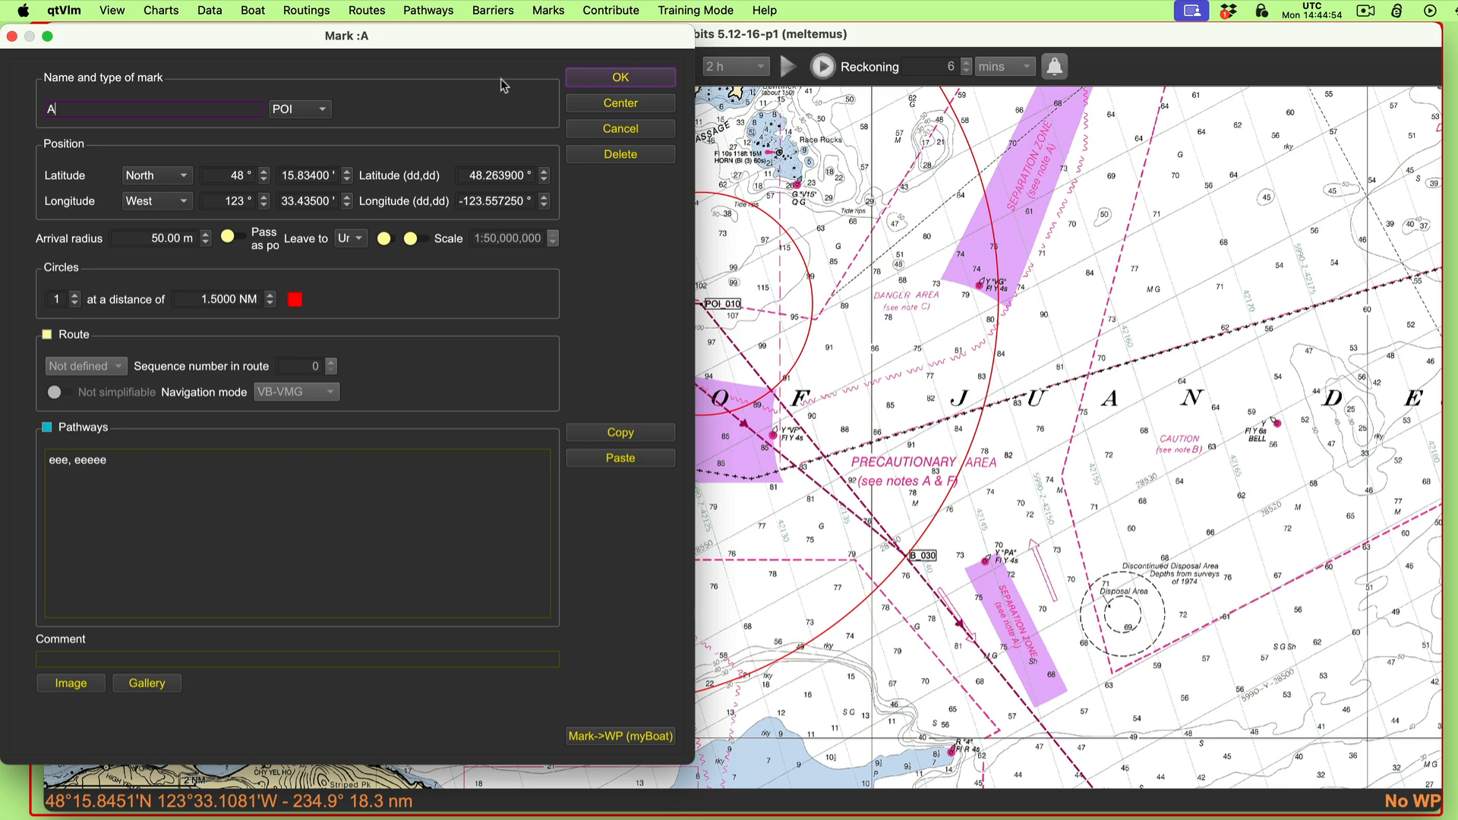
left_click(619, 79)
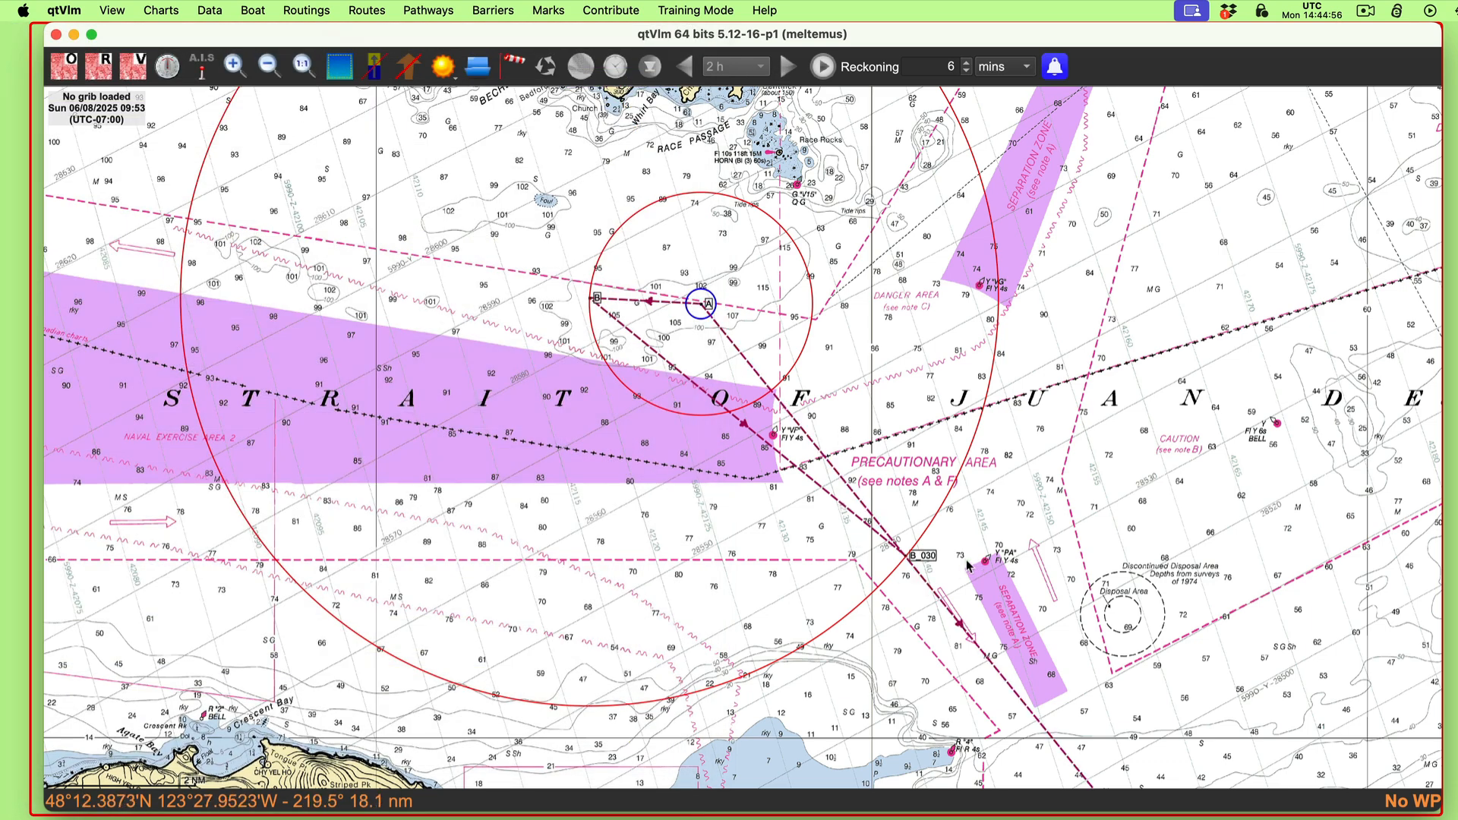
Step: Rename POI B_030, where the 5.5 NM circle crosses the course line, as C
right_click(926, 563)
left_click(969, 565)
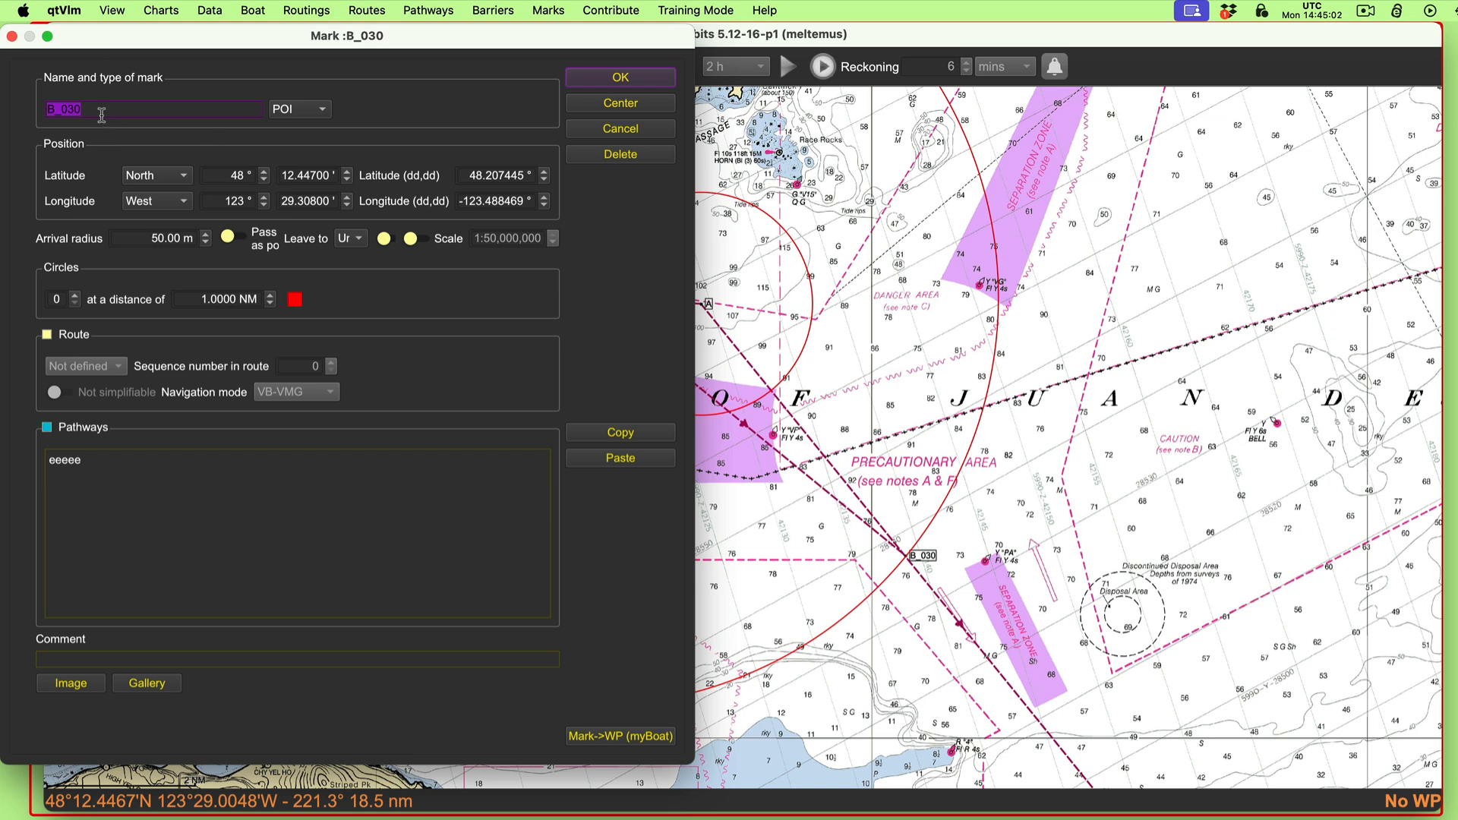
type("C")
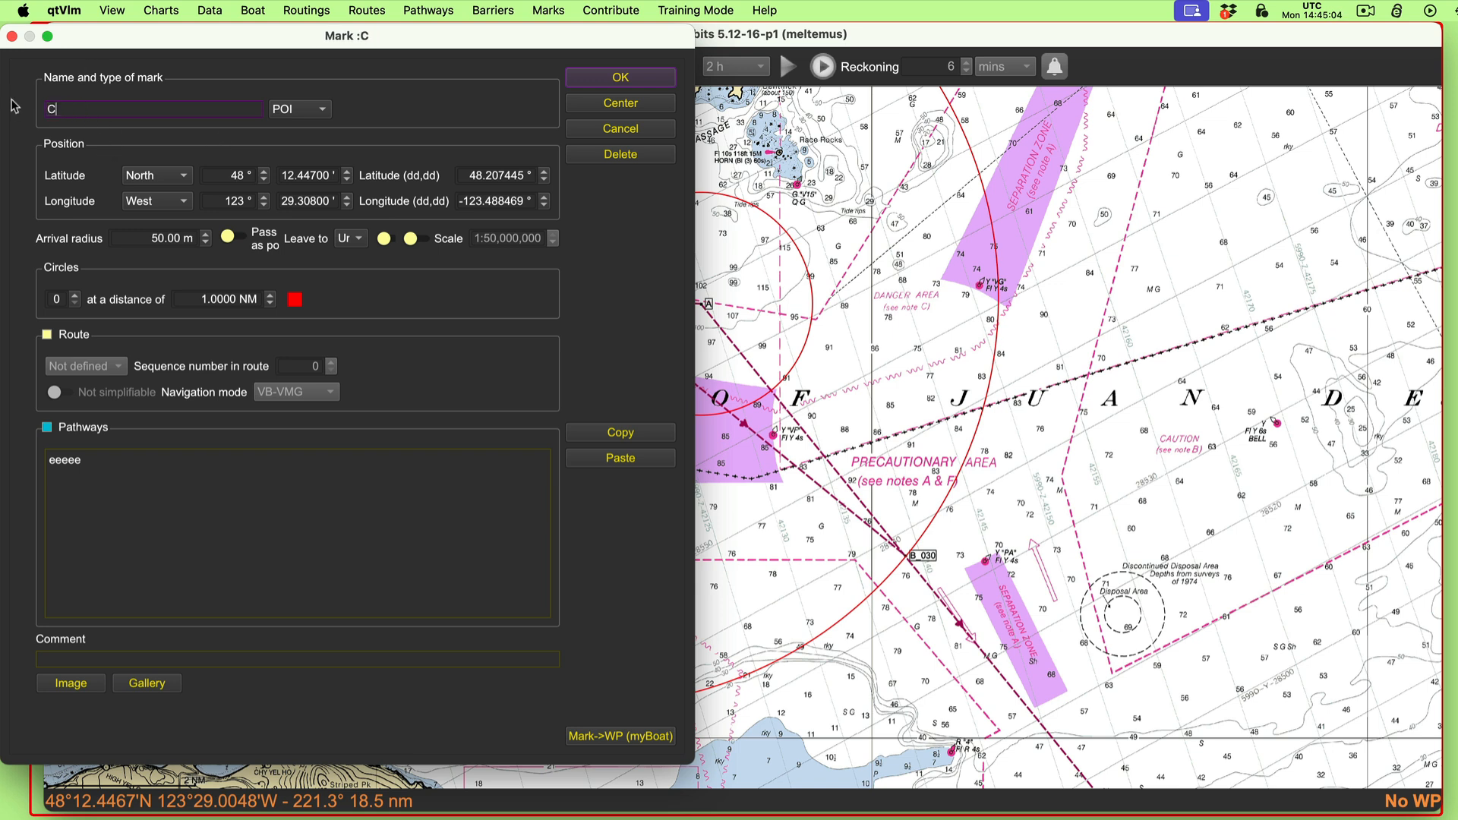
left_click(621, 78)
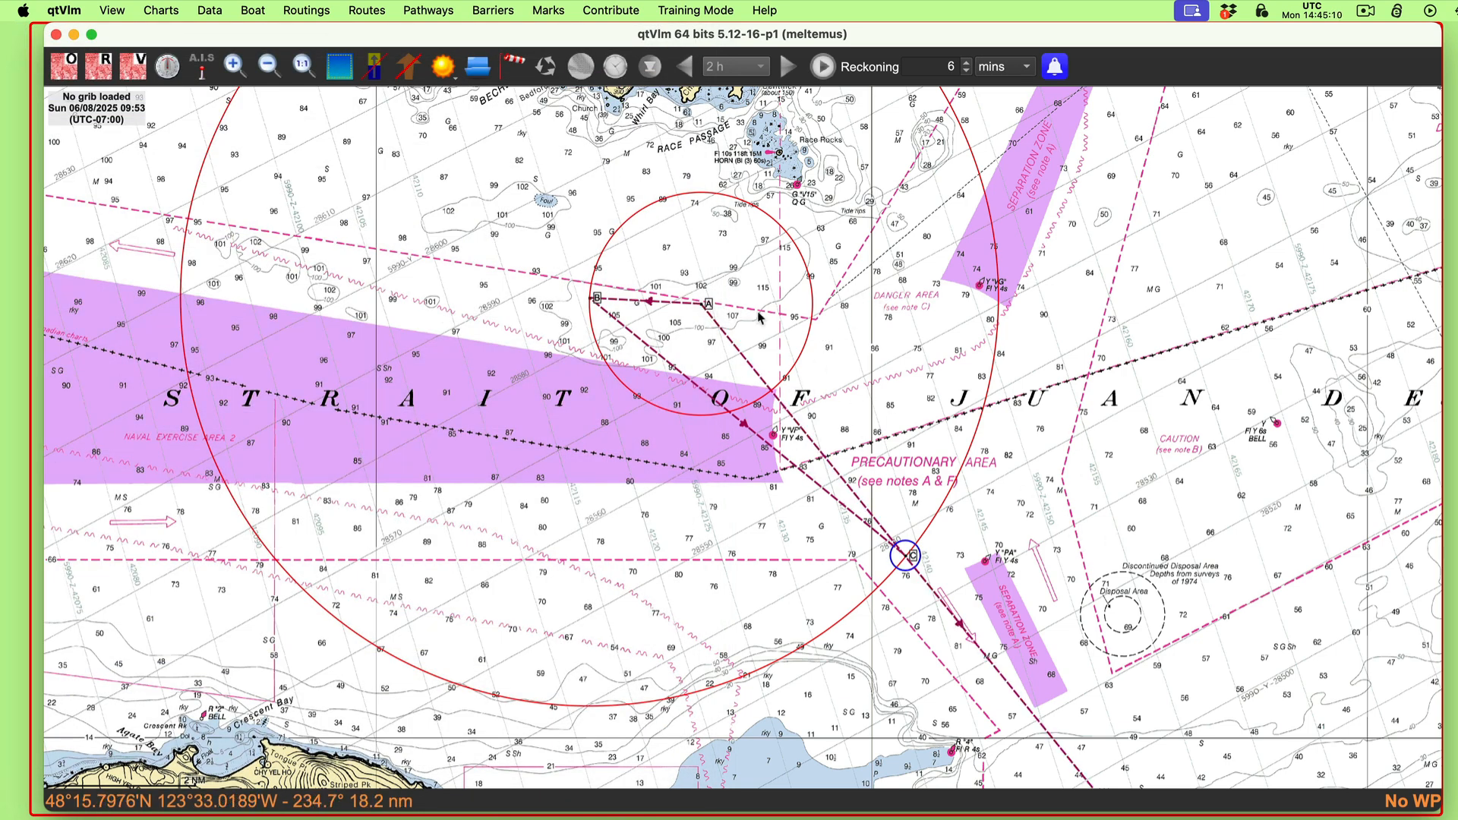
Step: Measure the distance and heading from A to C with the ruler tool to find the speed made good
right_click(710, 305)
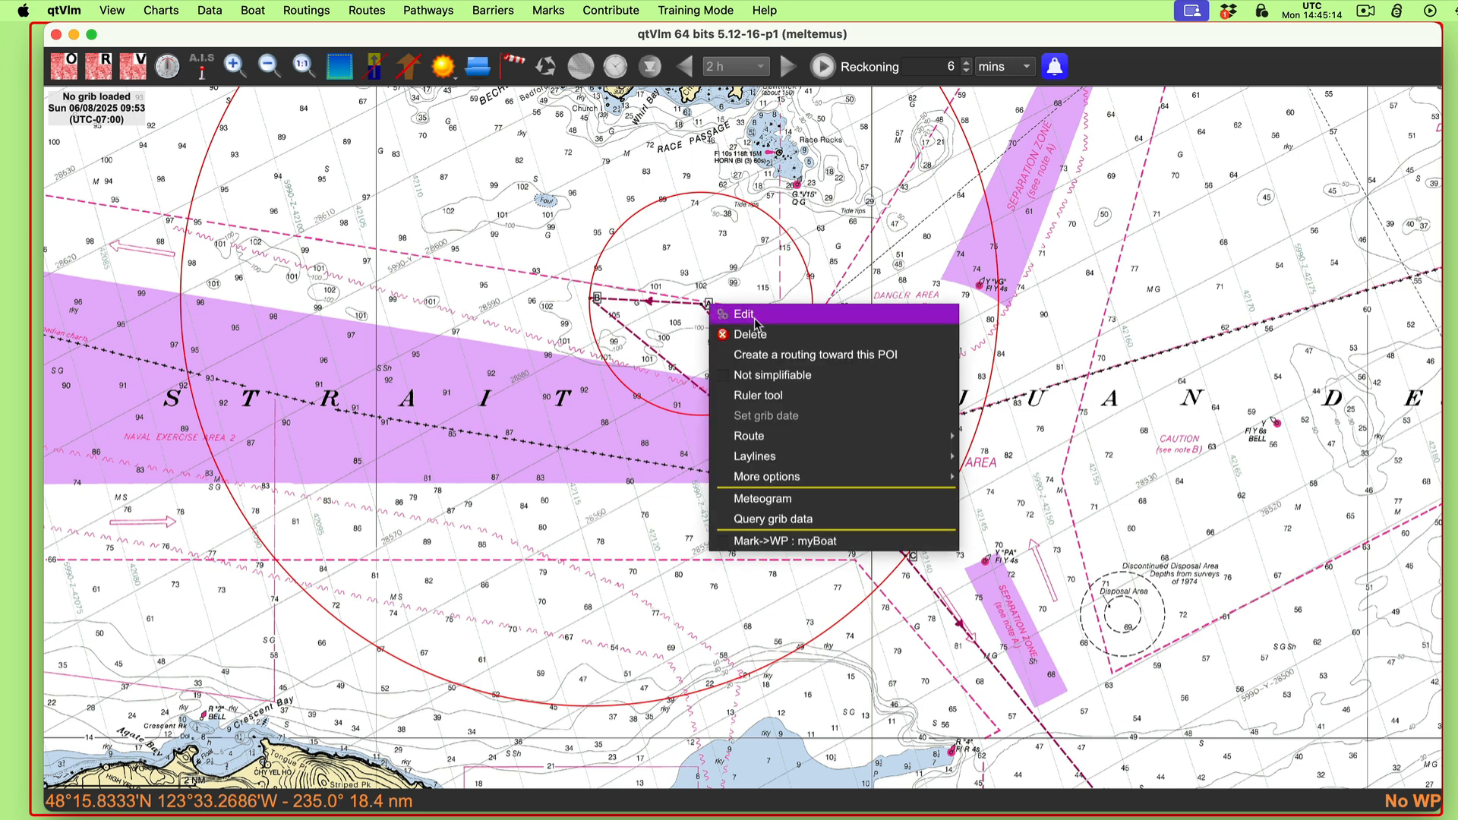
left_click(758, 395)
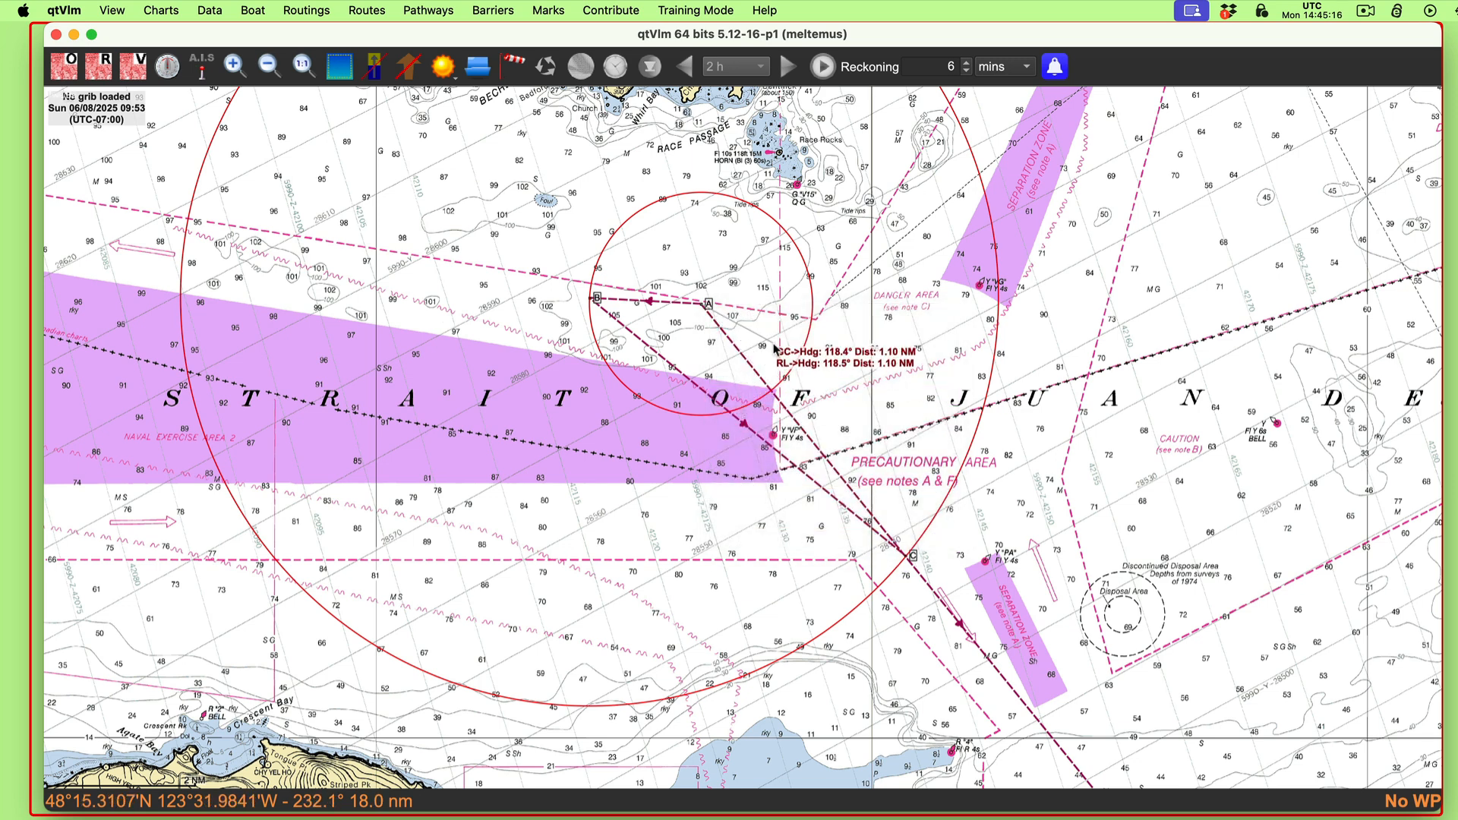
left_click(906, 561)
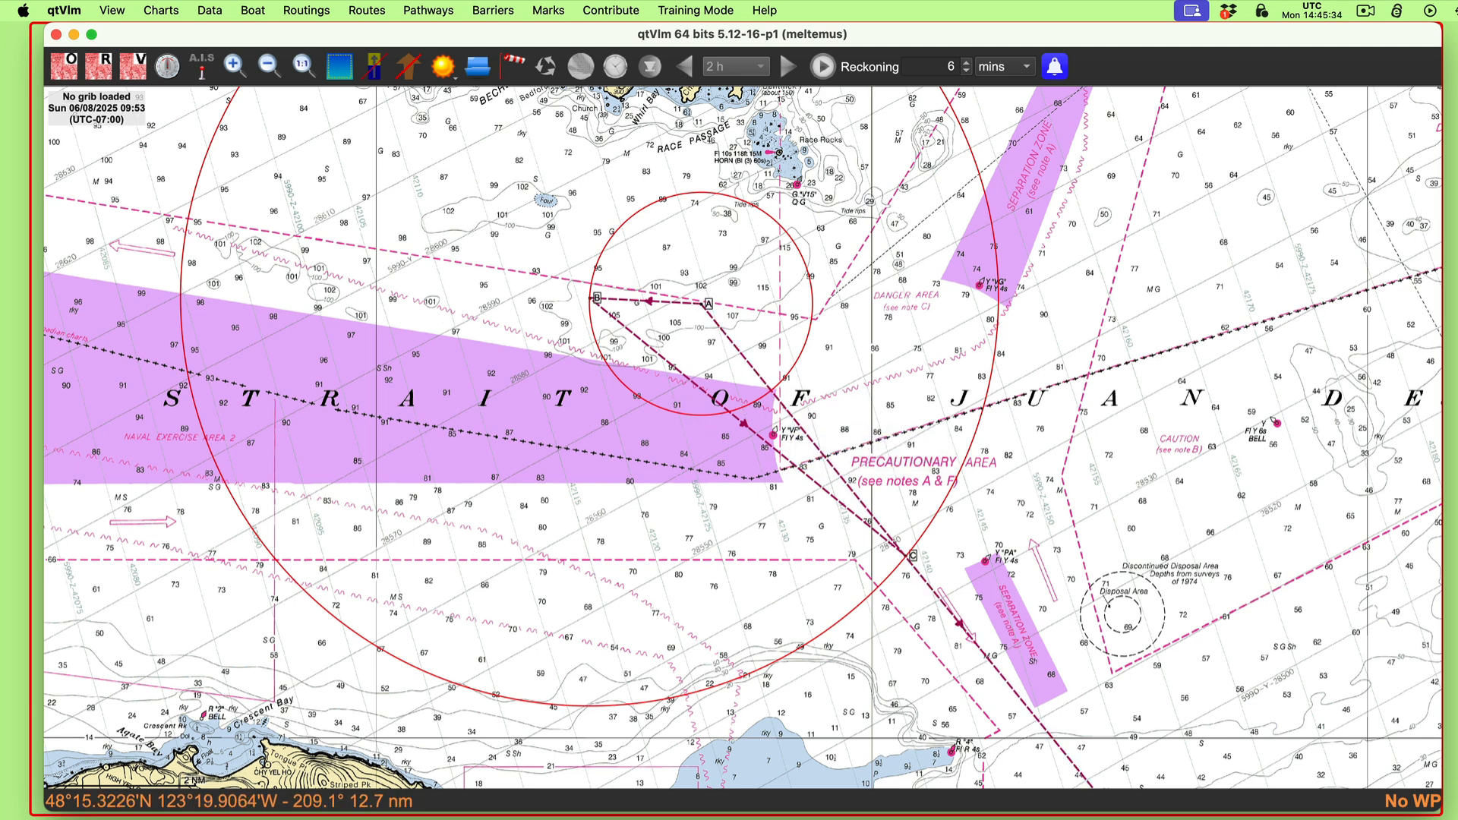
Step: Check the StarPilot CTS and SMG solution in Preview, close it, and review the CTS instructions document in TextEdit
key("super+Tab")
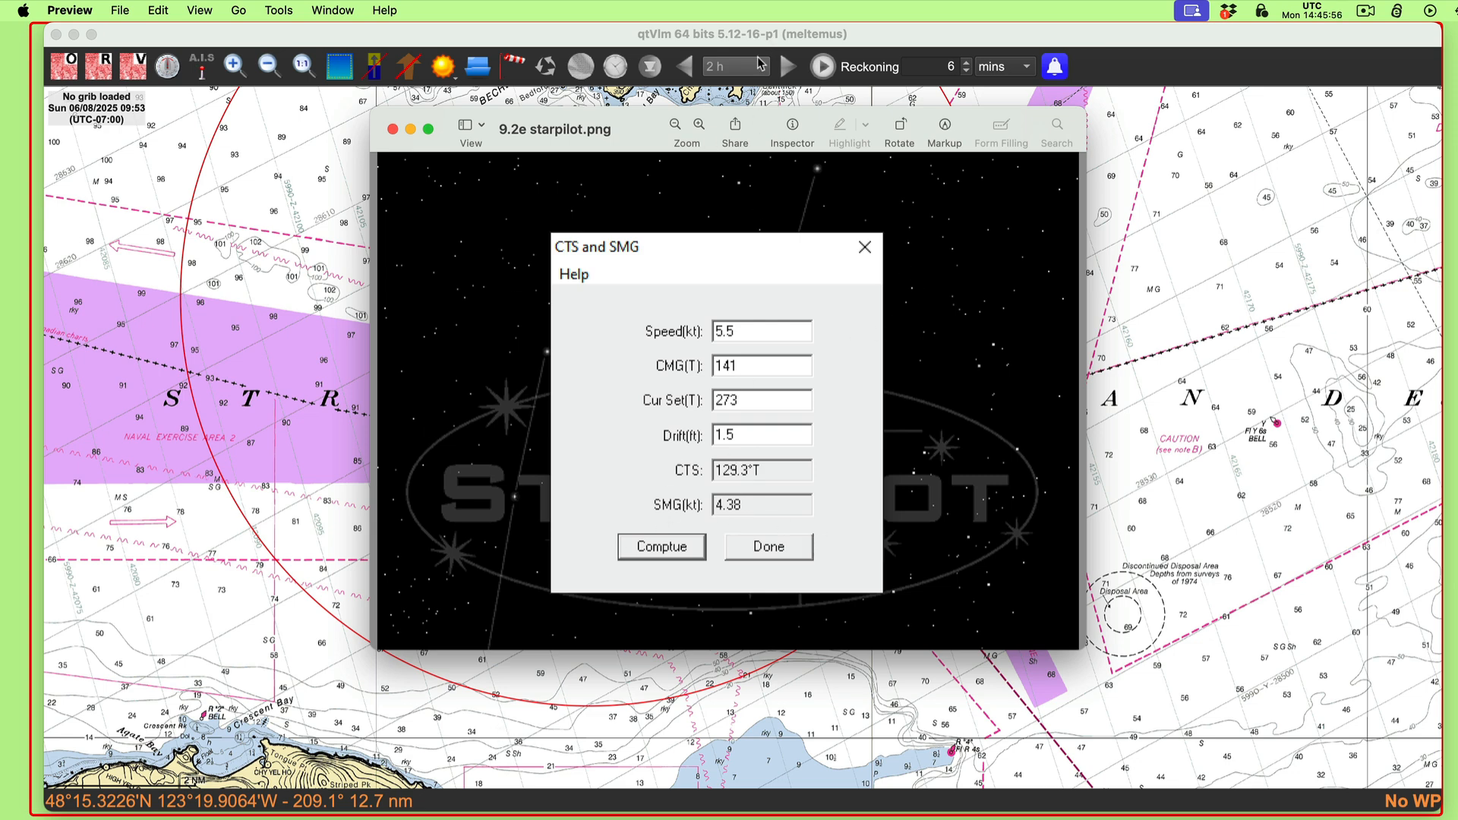
key("super+w")
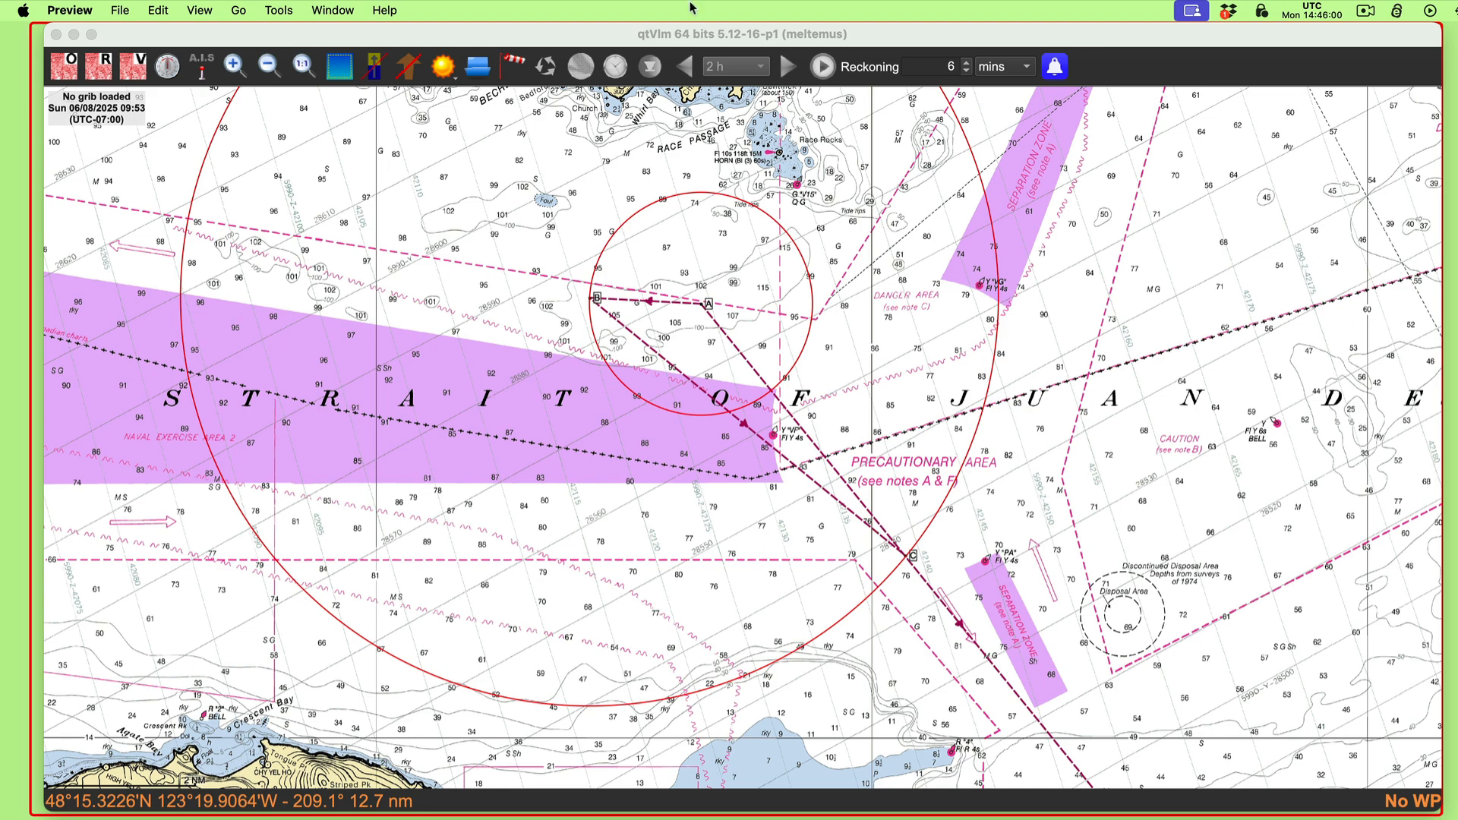
left_click_drag(596, 1, 571, 200)
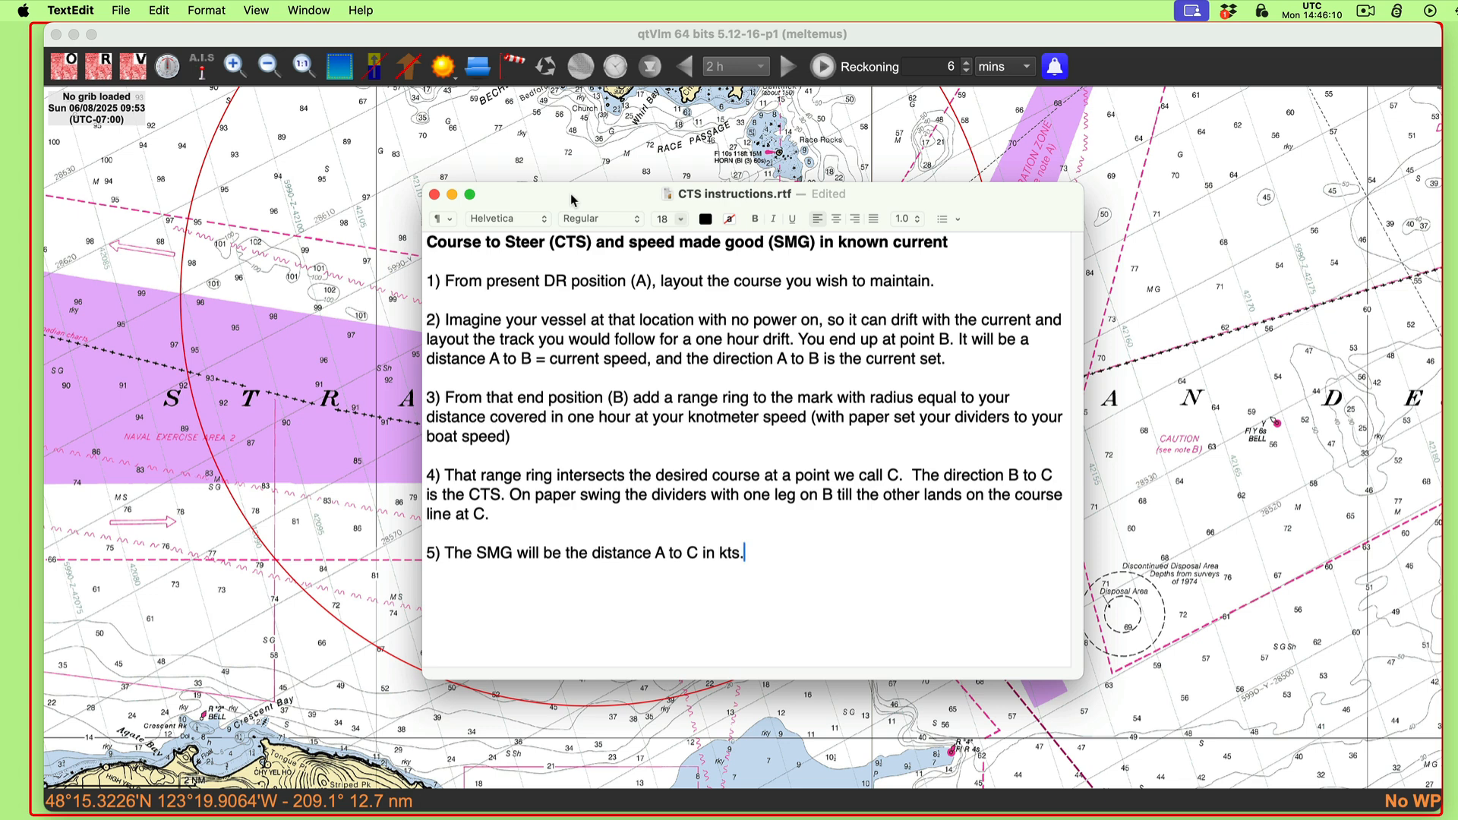
left_click_drag(572, 200, 597, 186)
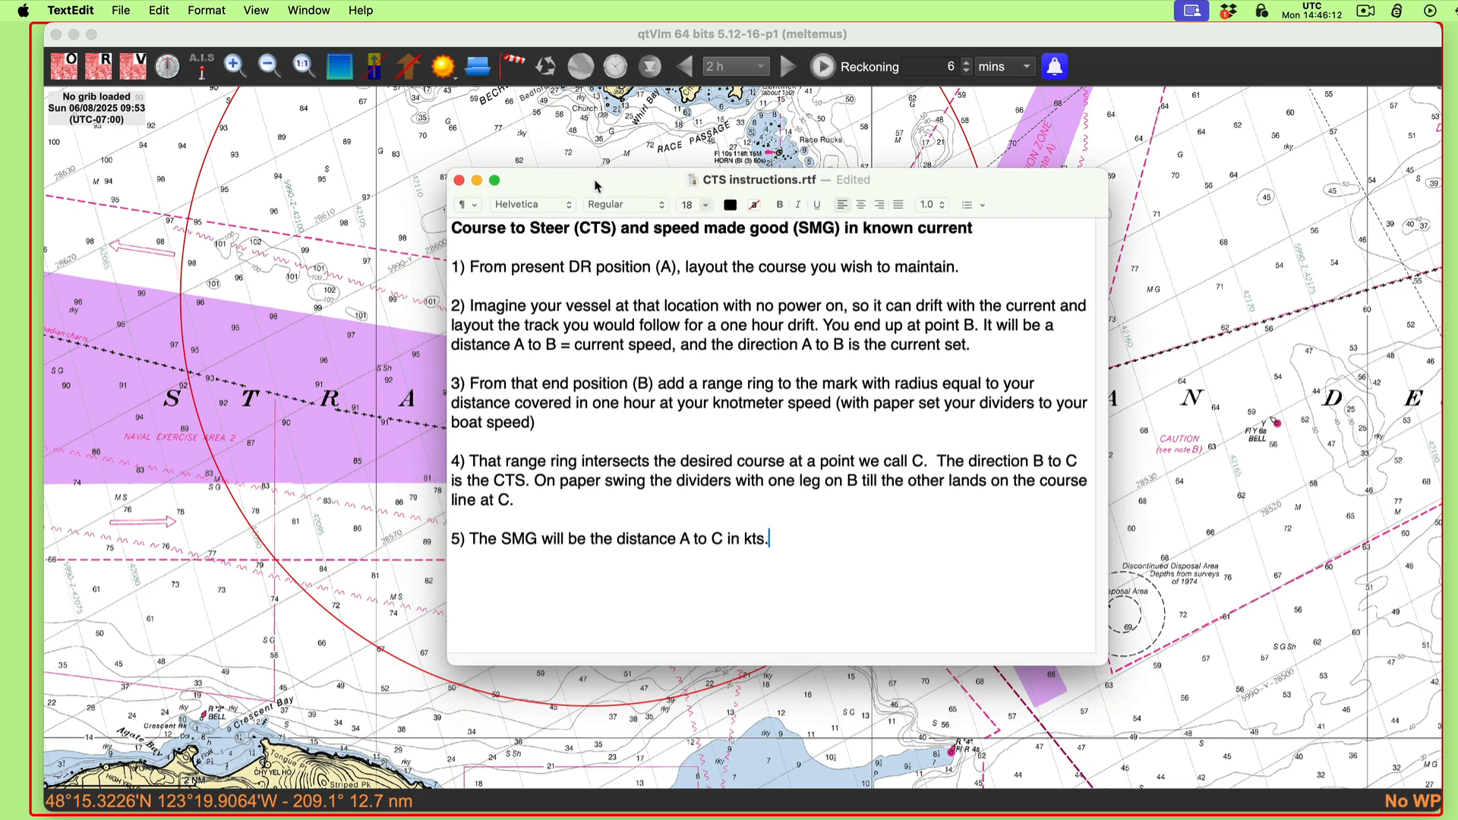